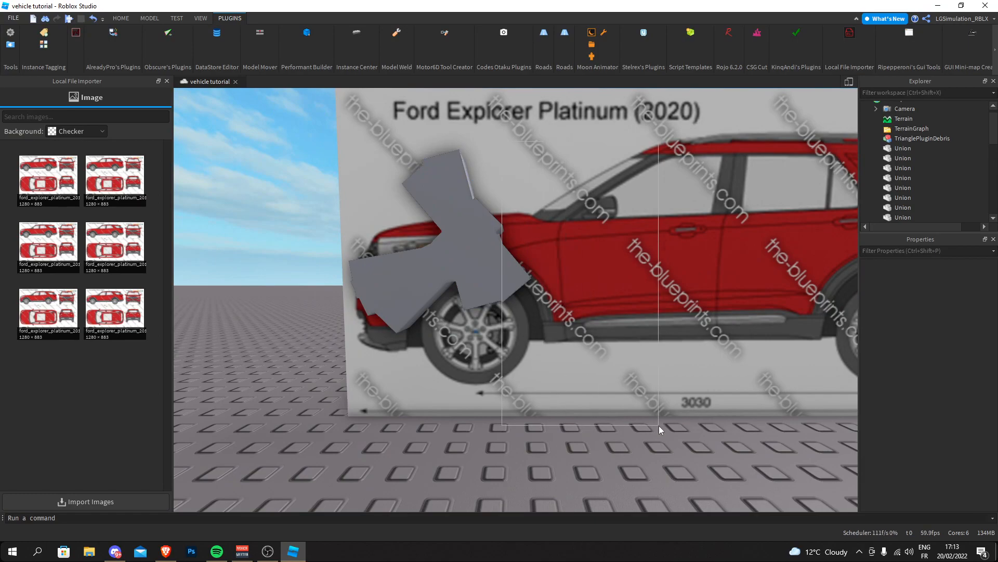
# Examine the side-view blueprint of the Ford Explorer and the front-end model built on the top-view blueprint
pyautogui.moveTo(685, 372); pyautogui.dragTo(671, 367)
pyautogui.press('d')
pyautogui.moveTo(730, 198); pyautogui.dragTo(593, 365)
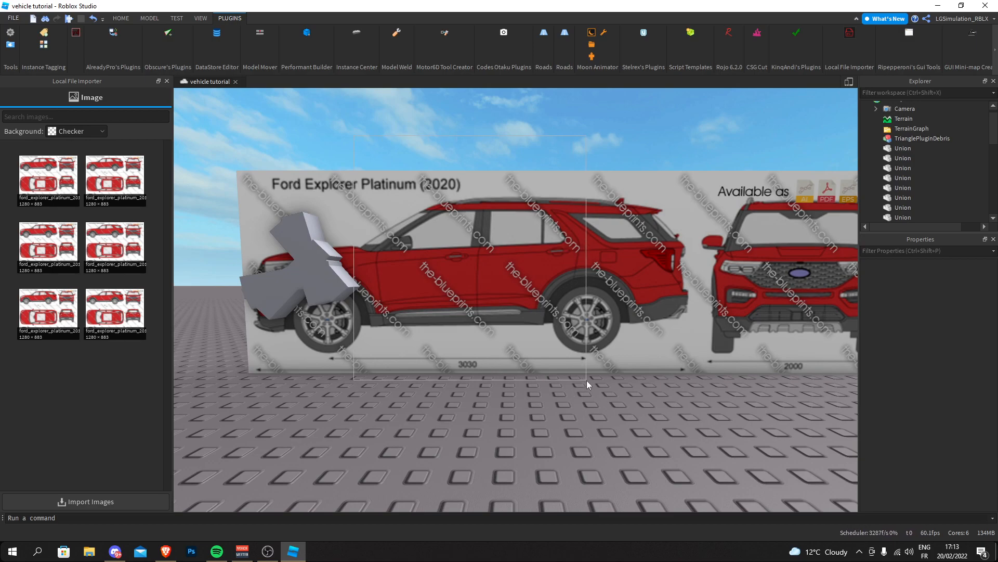
pyautogui.moveTo(588, 381); pyautogui.dragTo(586, 380)
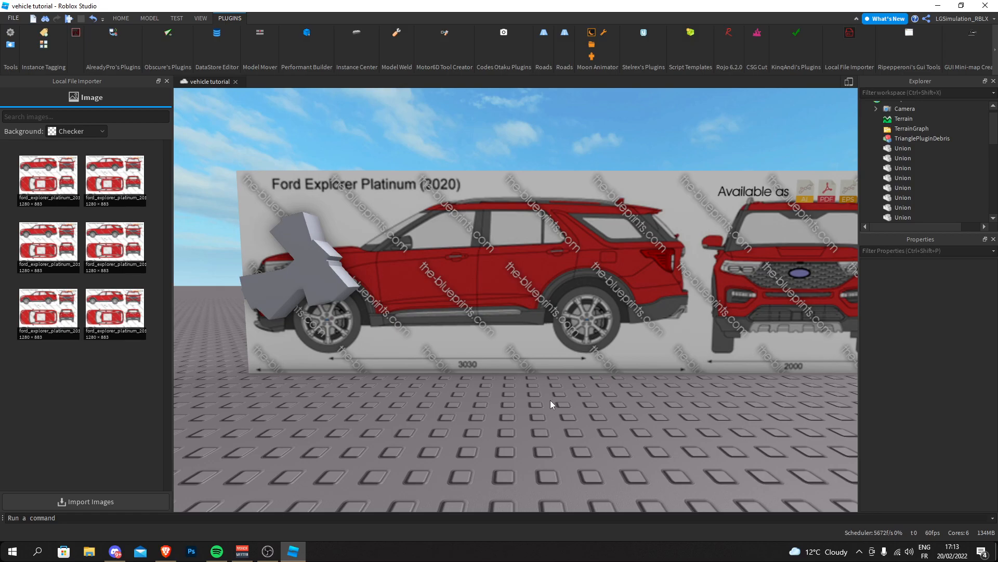
pyautogui.press('s')
pyautogui.moveTo(537, 390); pyautogui.dragTo(537, 390, button='right')
pyautogui.press('w')
pyautogui.press('a')
pyautogui.press('d')
pyautogui.moveTo(417, 342); pyautogui.dragTo(417, 342, button='right')
pyautogui.press('a')
pyautogui.press('s')
pyautogui.press('w')
pyautogui.press('w')
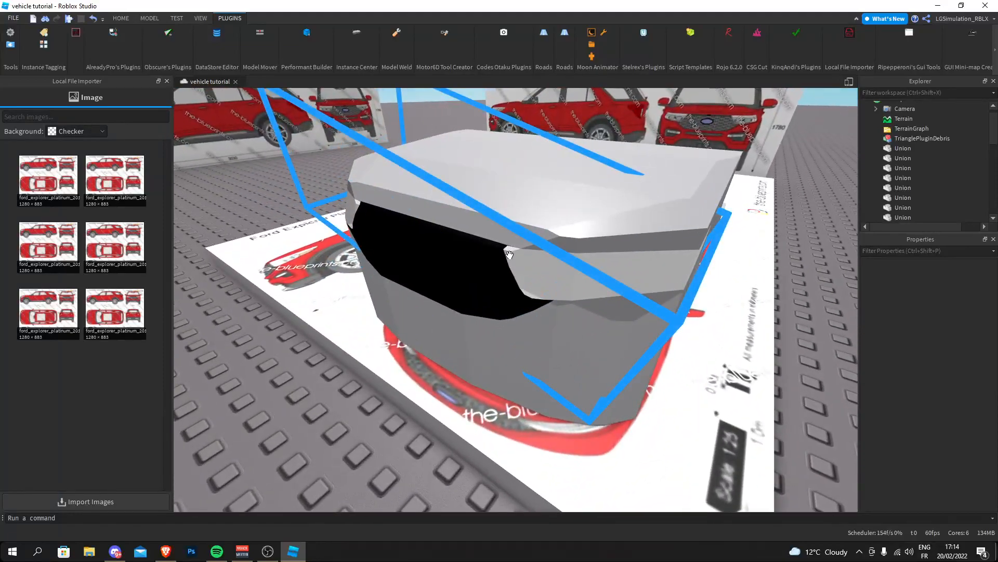
# Try to move the black grille union out of the front end
pyautogui.click(466, 326)
pyautogui.click(448, 257)
pyautogui.press('Escape')
pyautogui.click(419, 261)
pyautogui.press('s')
pyautogui.press('w')
pyautogui.click(120, 18)
pyautogui.press('s')
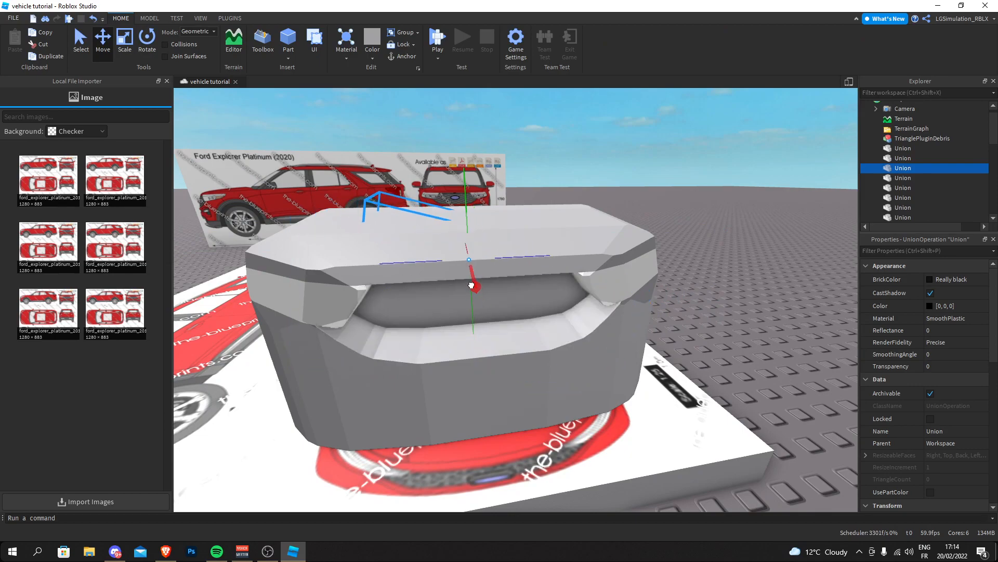
pyautogui.click(764, 326)
# Examine the front-end model's wheel arch, headlight and grille from several sides
pyautogui.press('s')
pyautogui.moveTo(764, 322); pyautogui.dragTo(379, 301, button='right')
pyautogui.press('a')
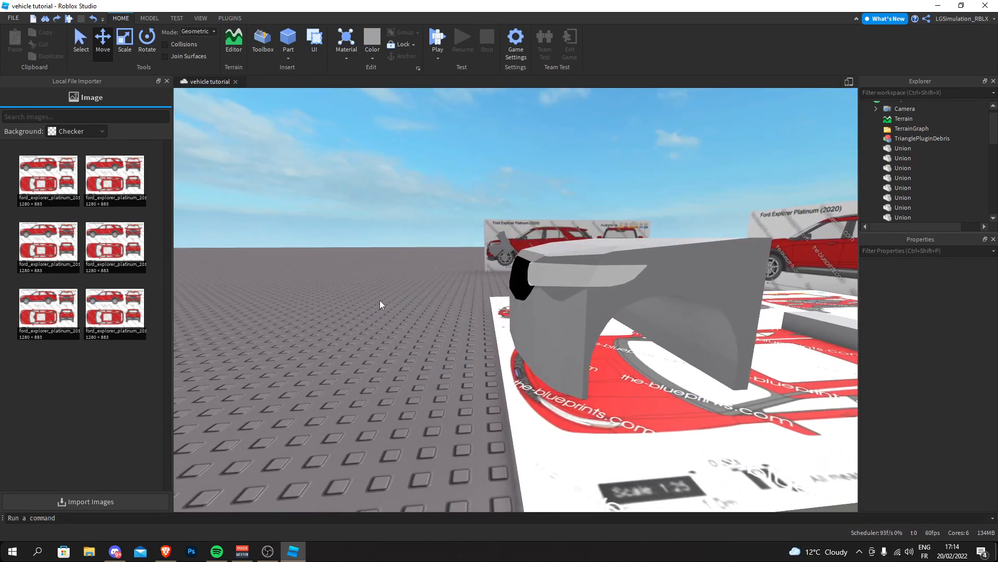
pyautogui.press('s')
pyautogui.press('w')
pyautogui.press('w')
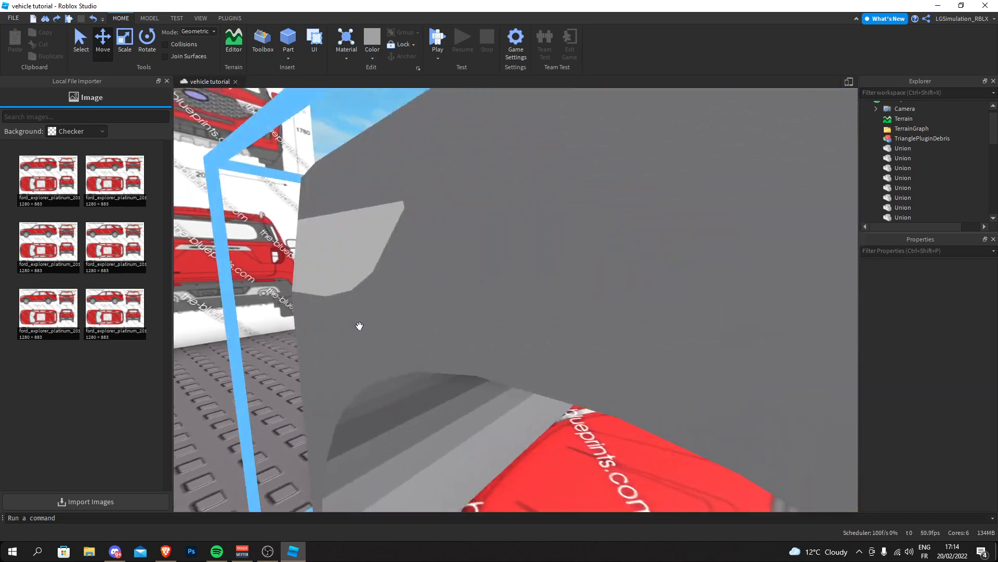
pyautogui.press('s')
pyautogui.press('w')
pyautogui.moveTo(360, 326); pyautogui.dragTo(506, 330, button='right')
pyautogui.press('w')
pyautogui.press('s')
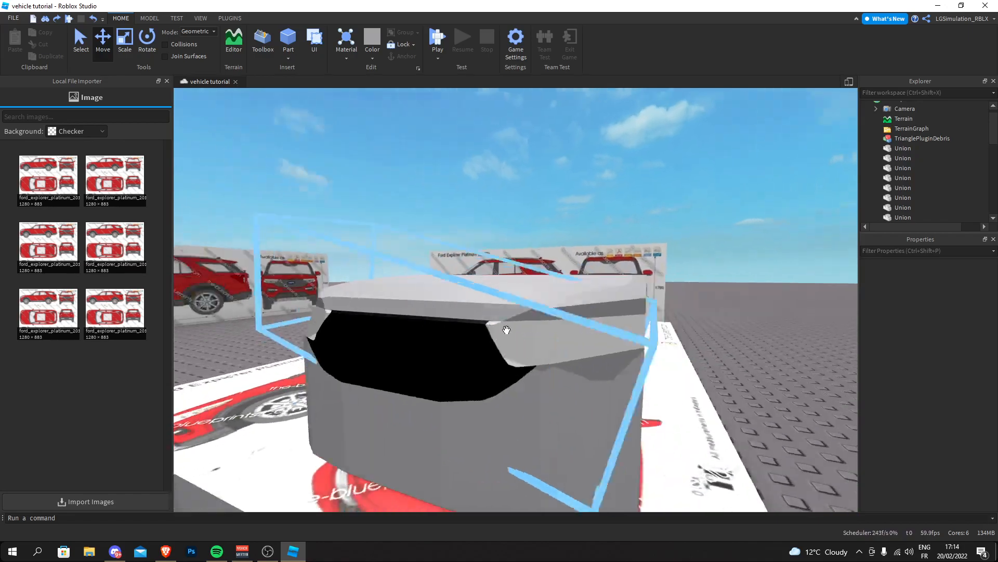
pyautogui.press('w')
pyautogui.press('s')
pyautogui.moveTo(513, 229); pyautogui.dragTo(297, 102, button='right')
pyautogui.press('w')
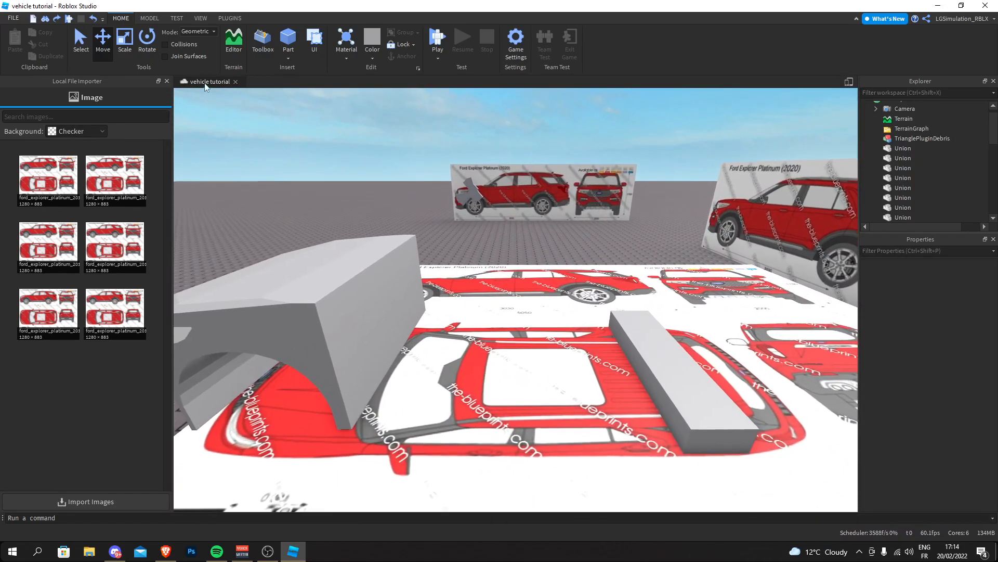
# Close the Local File Importer panel
pyautogui.click(167, 81)
pyautogui.press('s')
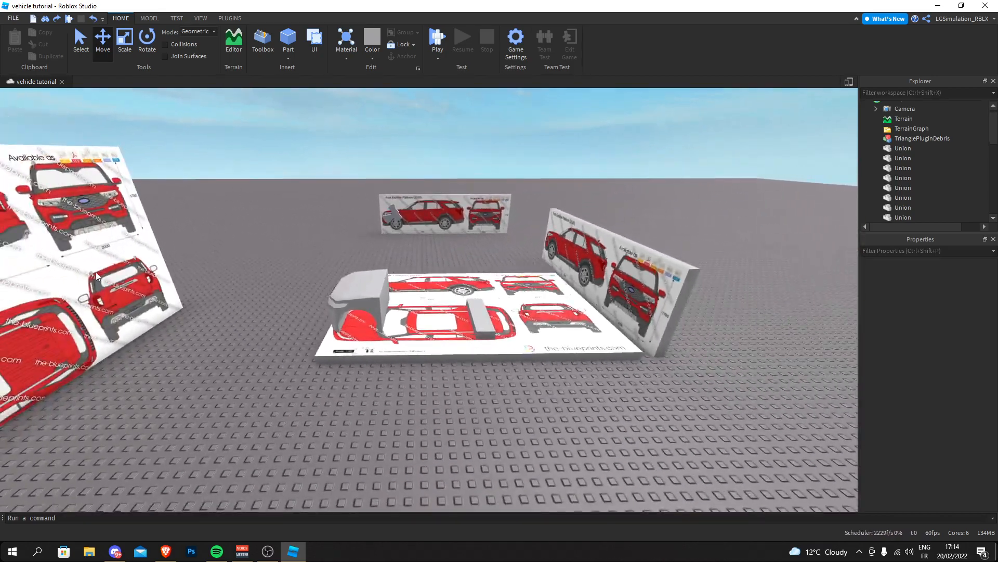
pyautogui.press('w')
pyautogui.press('s')
pyautogui.press('w')
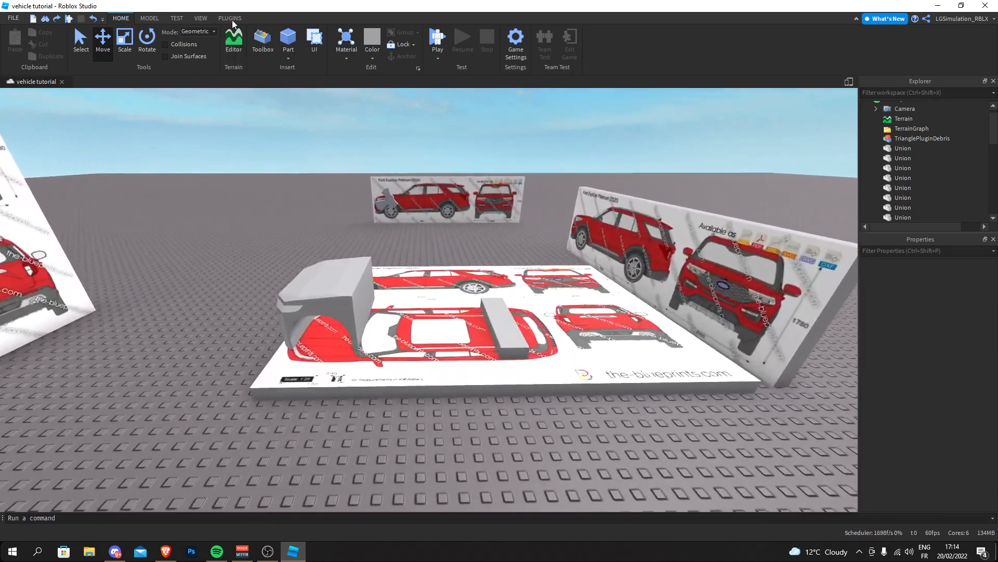
# Reopen the Local File Importer plugin to view the imported blueprint images, and close it again
pyautogui.click(230, 18)
pyautogui.click(865, 33)
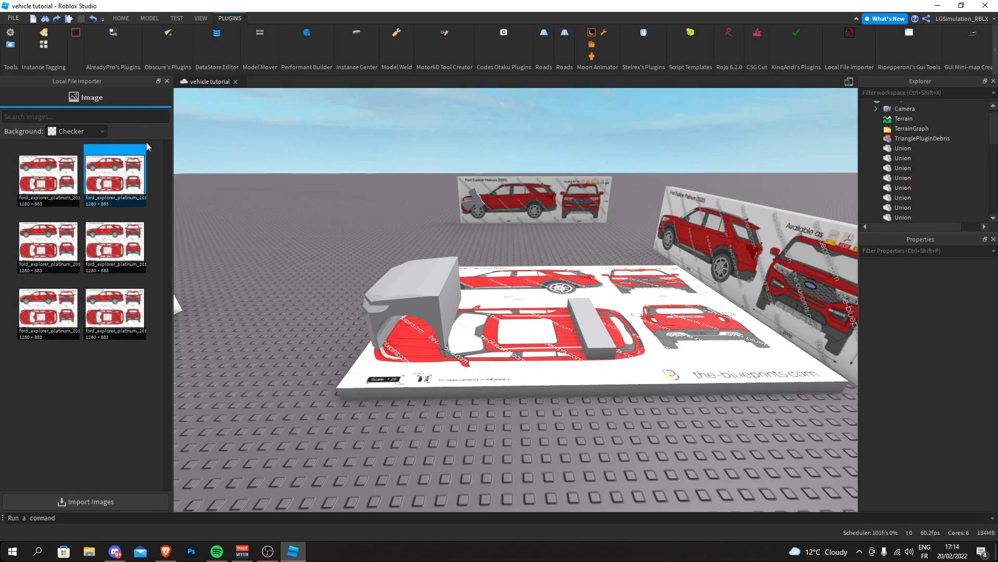
pyautogui.click(167, 81)
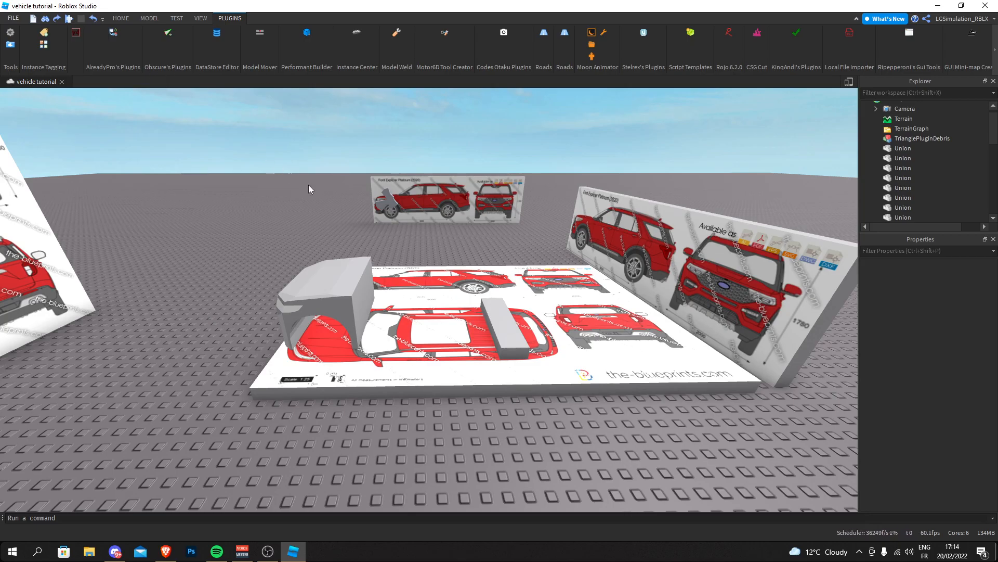
# Examine the arrangement of the blueprint boards around the front-end model and the loose grey block
pyautogui.moveTo(464, 269); pyautogui.dragTo(478, 227, button='right')
pyautogui.scroll(-6, 479, 231)
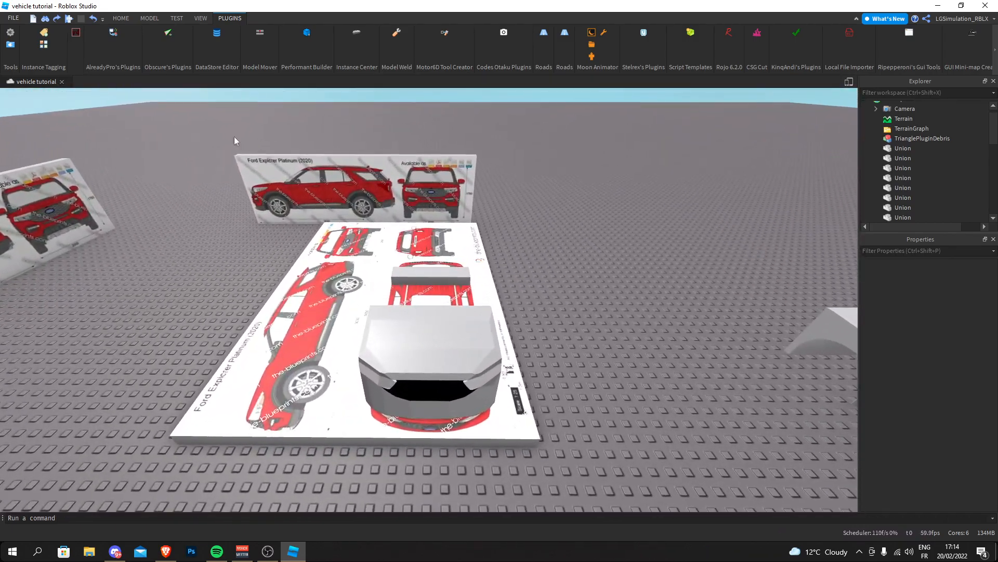
pyautogui.click(558, 424)
pyautogui.moveTo(457, 274); pyautogui.dragTo(506, 330, button='right')
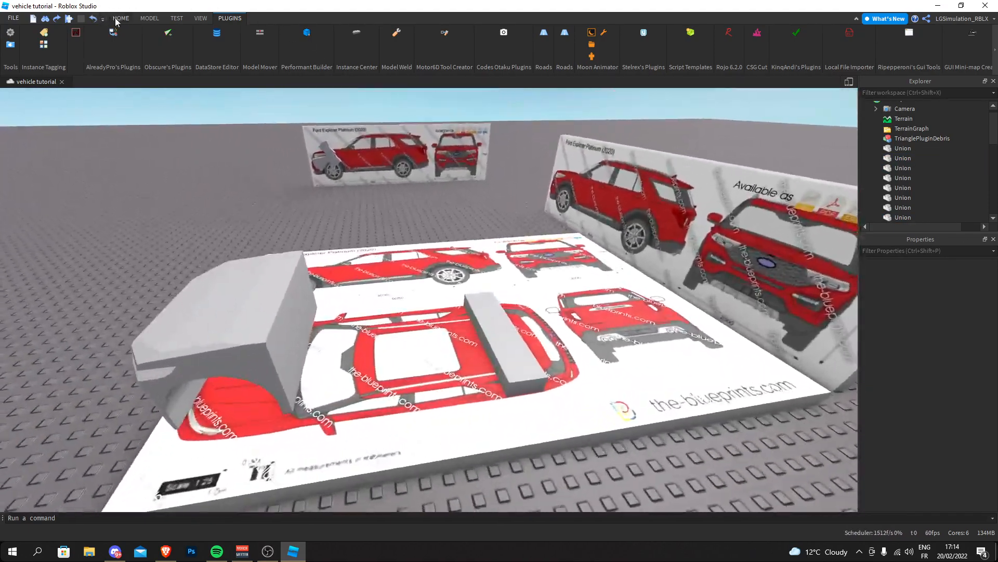
pyautogui.click(120, 18)
pyautogui.scroll(5, 322, 174)
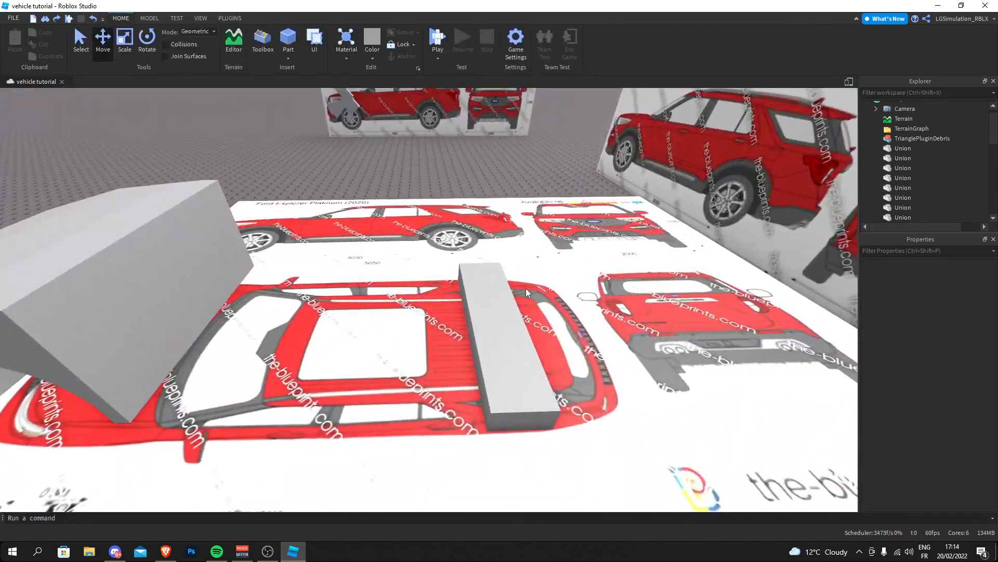
pyautogui.scroll(-5, 173, 306)
pyautogui.moveTo(174, 305); pyautogui.dragTo(174, 305, button='right')
pyautogui.scroll(5, 173, 305)
pyautogui.scroll(-5, 173, 306)
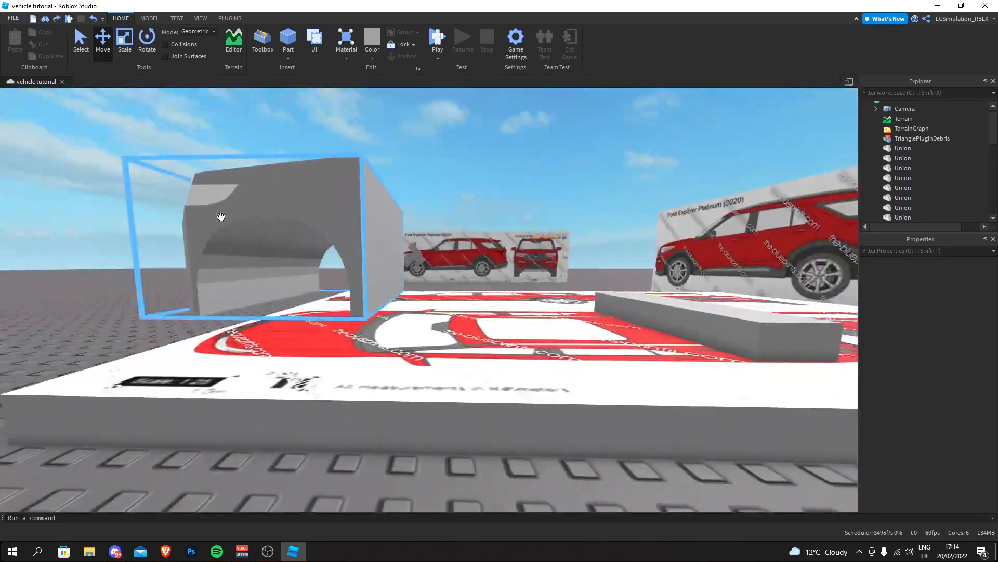
pyautogui.scroll(5, 238, 250)
pyautogui.moveTo(425, 116); pyautogui.dragTo(425, 115, button='right')
pyautogui.scroll(-5, 425, 115)
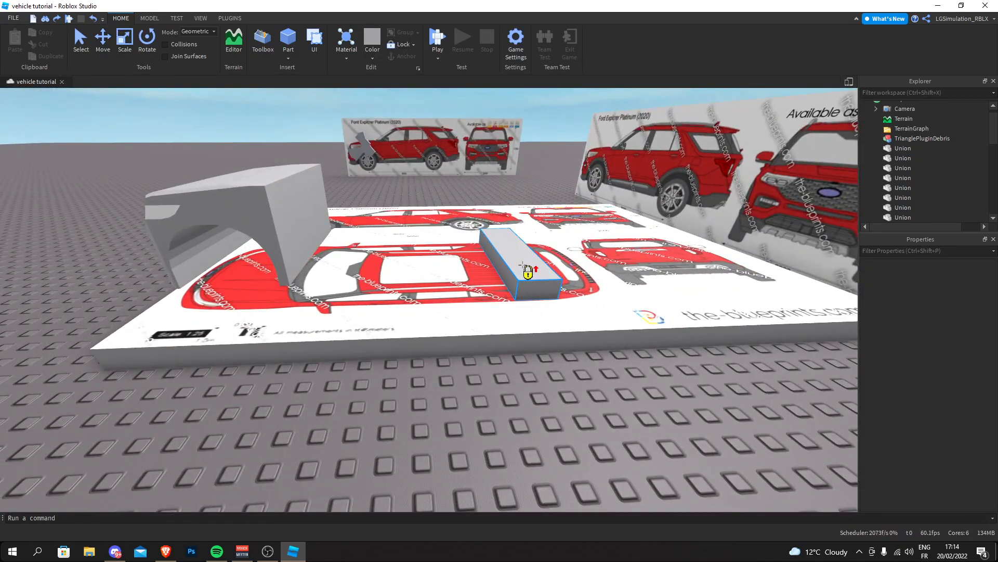
# Try to move the long grey block across the top-view blueprint to the rear edge of the front end
pyautogui.click(512, 260)
pyautogui.moveTo(463, 259); pyautogui.dragTo(401, 263)
pyautogui.press('a')
pyautogui.press('w')
pyautogui.click(150, 19)
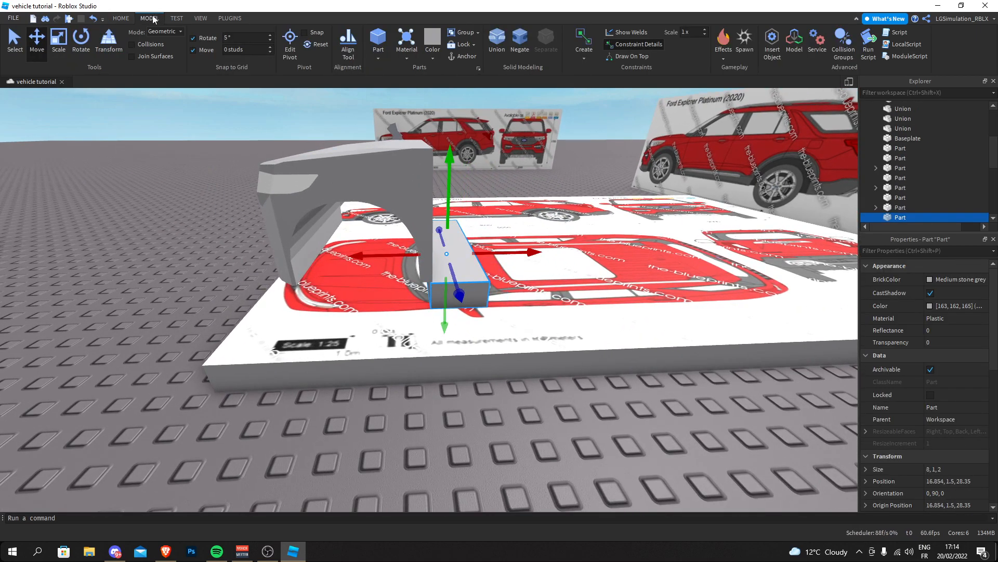
pyautogui.hotkey('ctrl', 'z')
# Set the move snap to 0.05 studs and place the grey block against the rear edge of the front end, at X 16.8
pyautogui.click(240, 50)
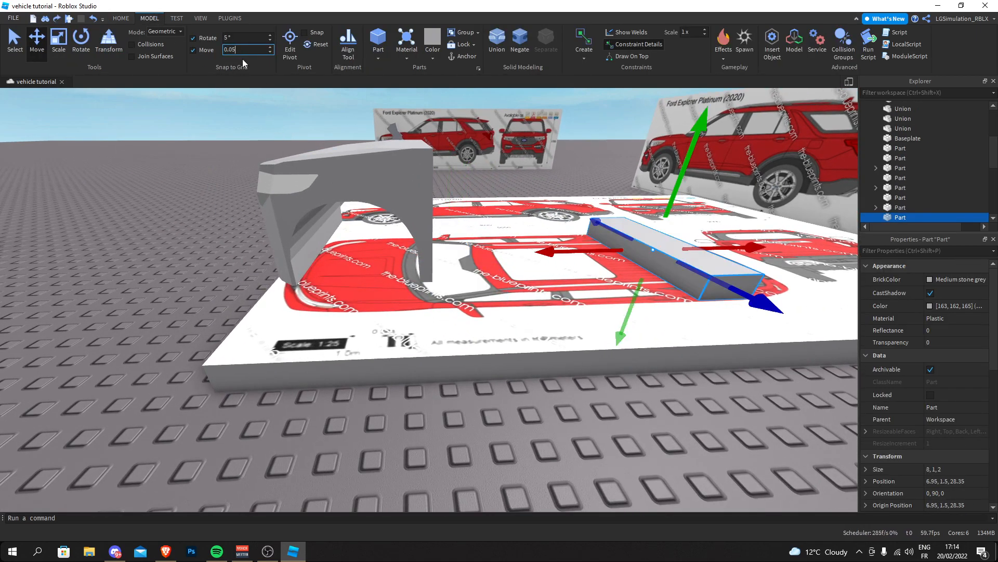
pyautogui.moveTo(621, 245); pyautogui.dragTo(405, 255)
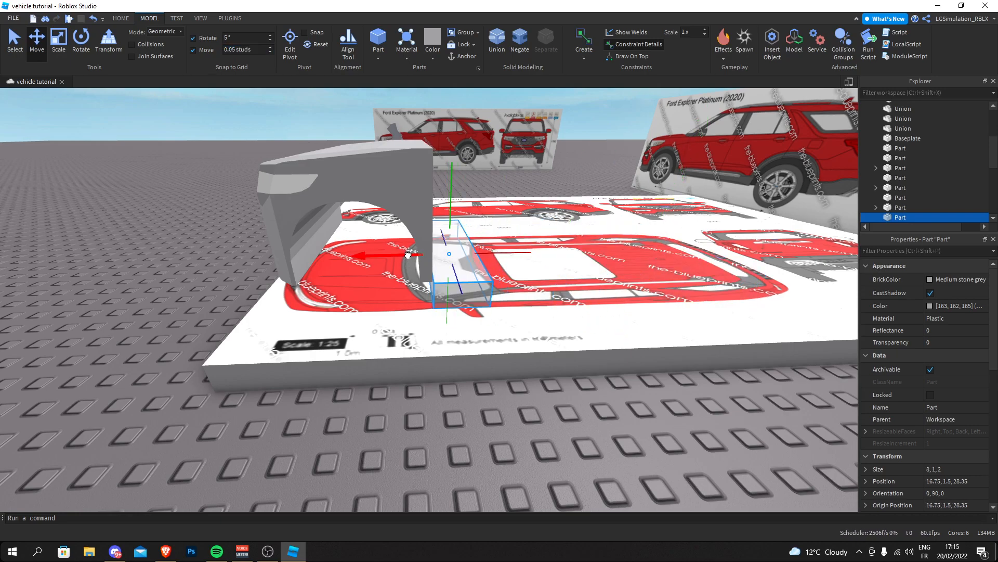
pyautogui.click(396, 277)
pyautogui.press('w')
pyautogui.moveTo(396, 277); pyautogui.dragTo(430, 291, button='right')
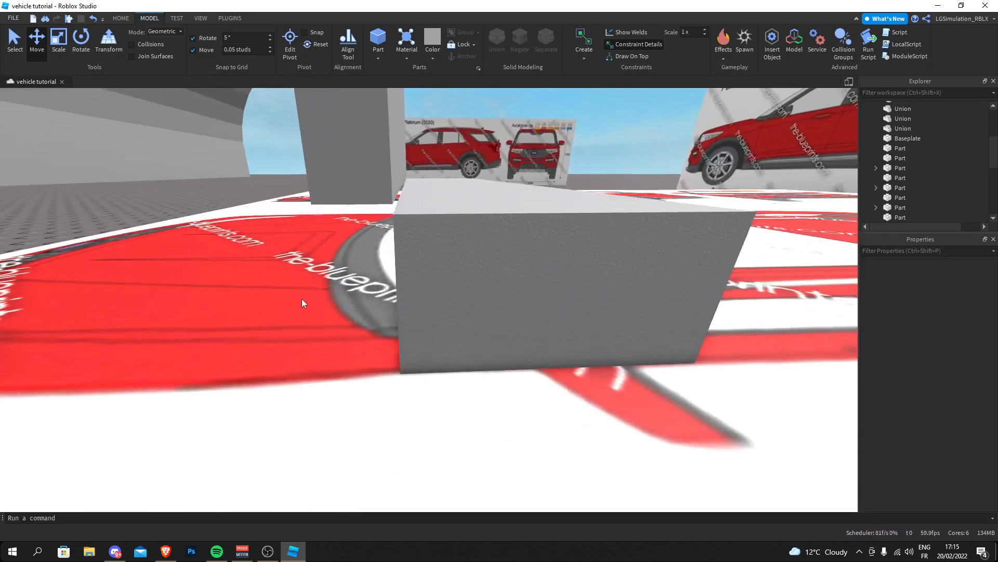
pyautogui.click(474, 290)
pyautogui.click(304, 289)
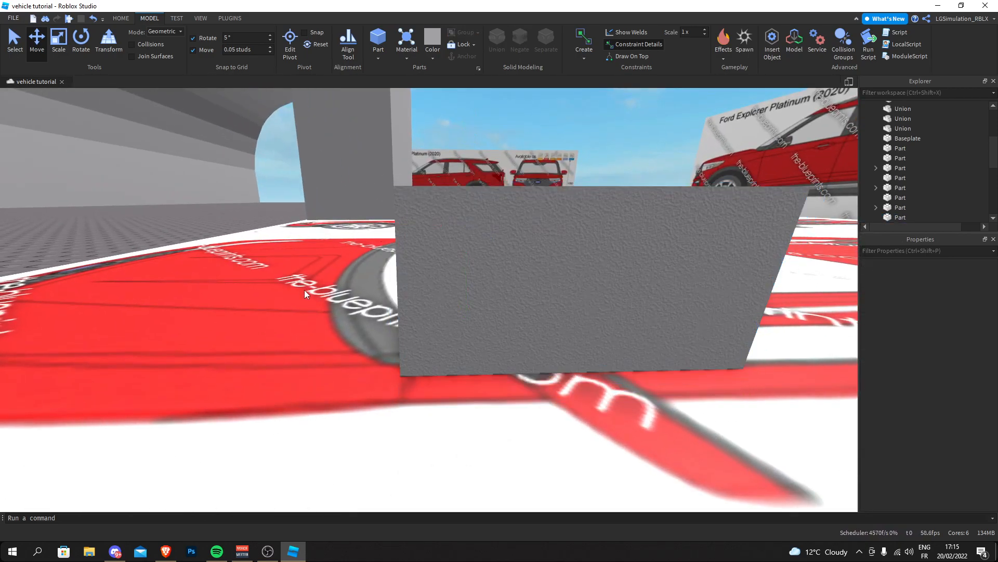
pyautogui.moveTo(304, 289); pyautogui.dragTo(326, 294, button='right')
pyautogui.press('s')
# Raise the grey block behind the front end to a Y position of 2.55
pyautogui.click(426, 276)
pyautogui.moveTo(428, 178); pyautogui.dragTo(420, 141)
pyautogui.click(355, 292)
pyautogui.press('w')
pyautogui.moveTo(355, 292); pyautogui.dragTo(358, 297, button='right')
pyautogui.press('s')
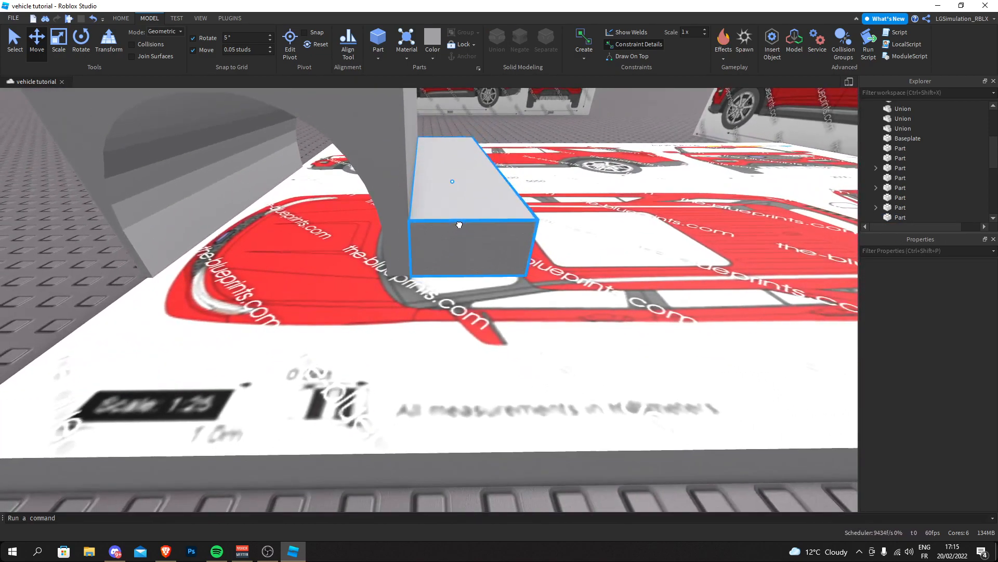
# Duplicate the raised grey block in place and activate the Scale tool for the copy
pyautogui.click(459, 225)
pyautogui.press('d')
pyautogui.moveTo(459, 225); pyautogui.dragTo(461, 221, button='right')
pyautogui.press('w')
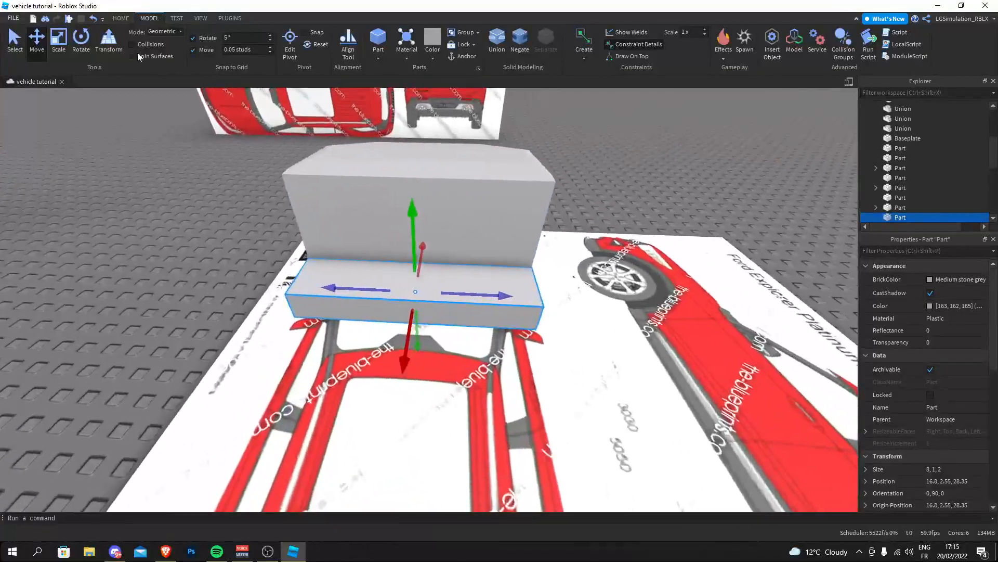
pyautogui.click(57, 43)
pyautogui.press('a')
pyautogui.press('w')
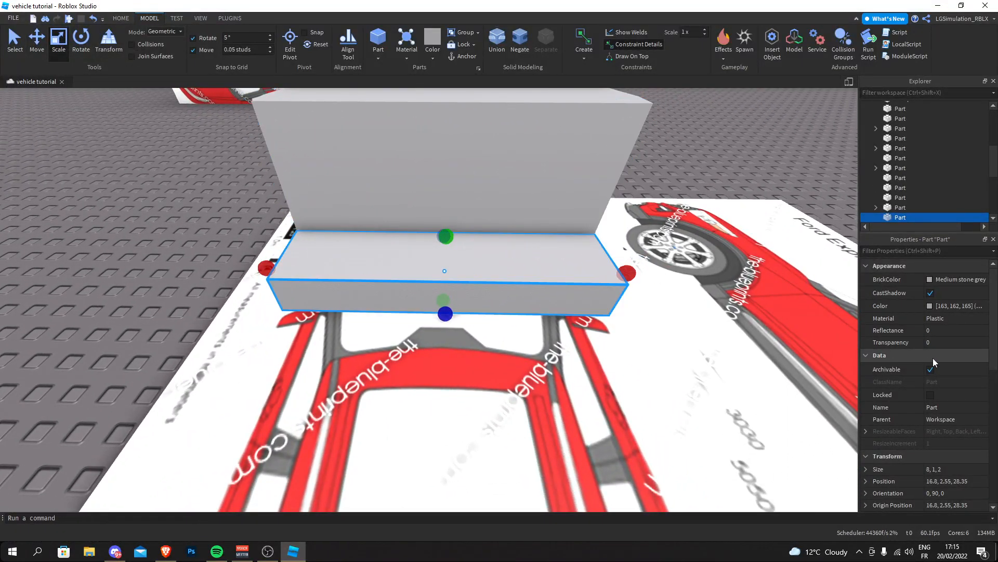
pyautogui.scroll(-3, 947, 348)
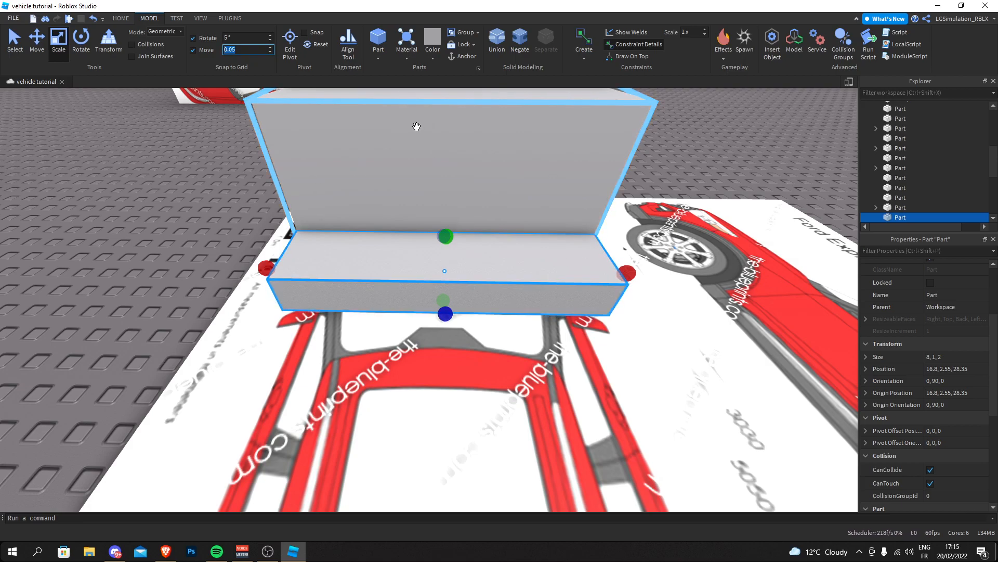
# Try to scale the duplicated block down to 4 studs long with a 2-stud snap increment
pyautogui.write('2')
pyautogui.press('Return')
pyautogui.moveTo(626, 272); pyautogui.dragTo(432, 278)
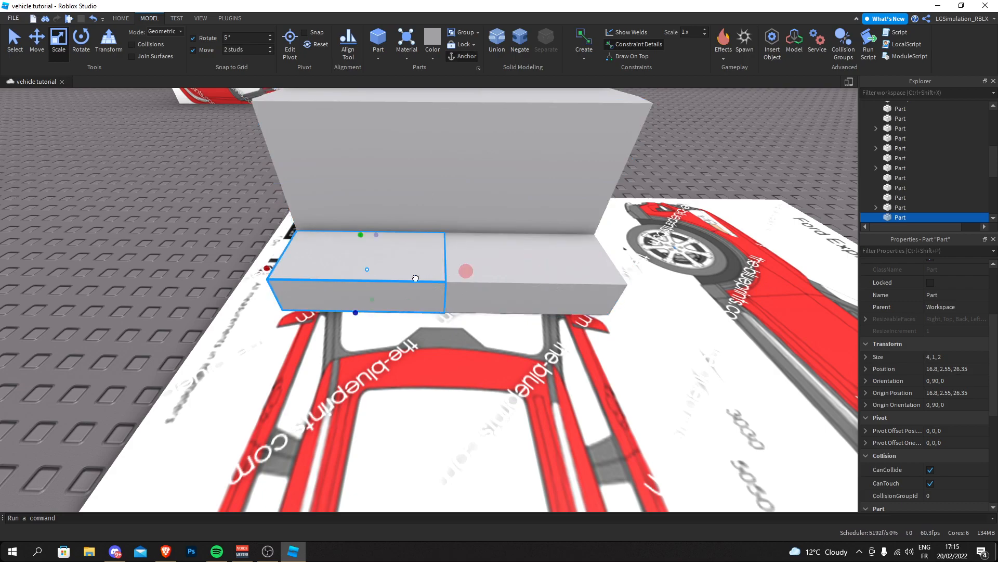
pyautogui.hotkey('ctrl', 'z')
# Set the snap increment to 1 stud and resize the duplicate into a 1 × 4 × 2 stud upright at one side of the car
pyautogui.click(223, 51)
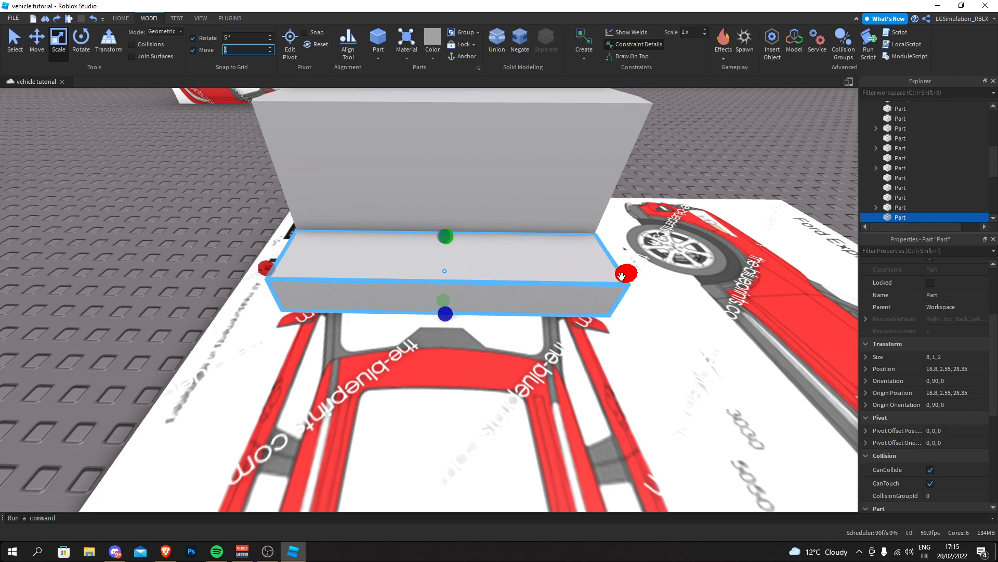
pyautogui.write('1')
pyautogui.press('Return')
pyautogui.moveTo(622, 276); pyautogui.dragTo(274, 274)
pyautogui.moveTo(296, 239); pyautogui.dragTo(281, 312, button='right')
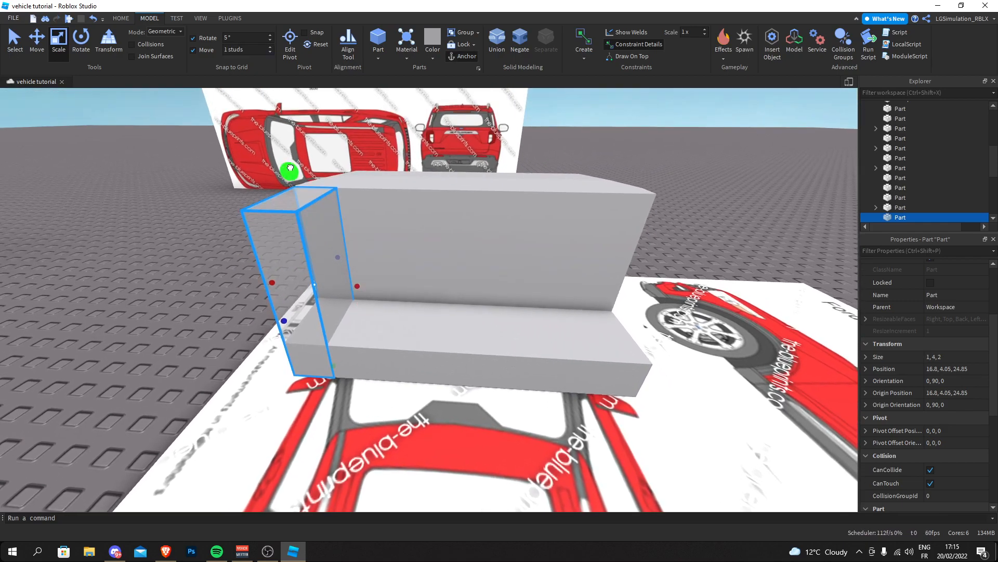
pyautogui.hotkey('ctrl', 'z')
# Resize the remaining 8-stud block into a matching 1 × 4 × 2 stud upright at the opposite side of the car
pyautogui.moveTo(283, 330); pyautogui.dragTo(646, 163)
pyautogui.click(631, 139)
pyautogui.moveTo(629, 139); pyautogui.dragTo(498, 177, button='right')
pyautogui.scroll(-5, 497, 177)
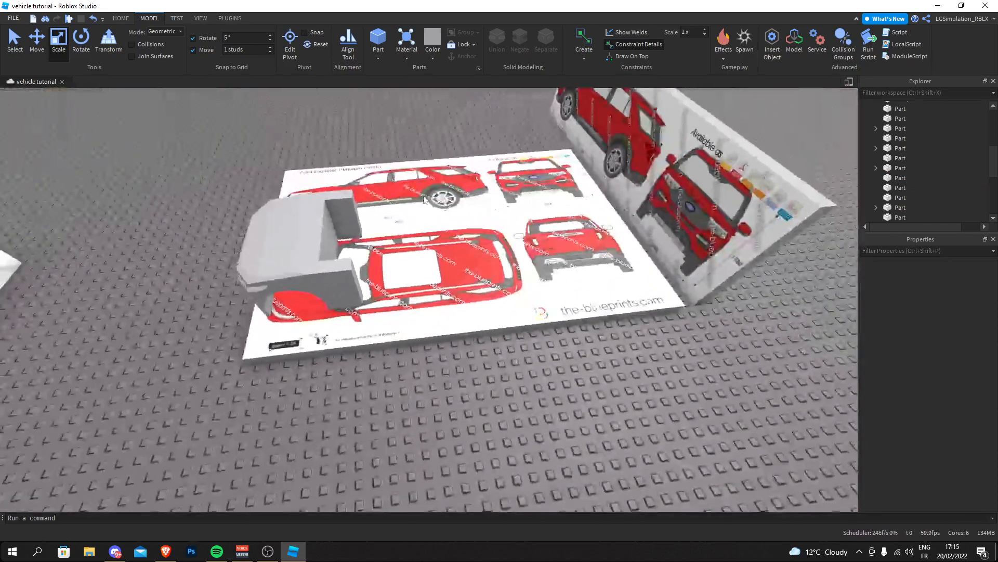
pyautogui.scroll(8, 434, 182)
pyautogui.scroll(-6, 432, 179)
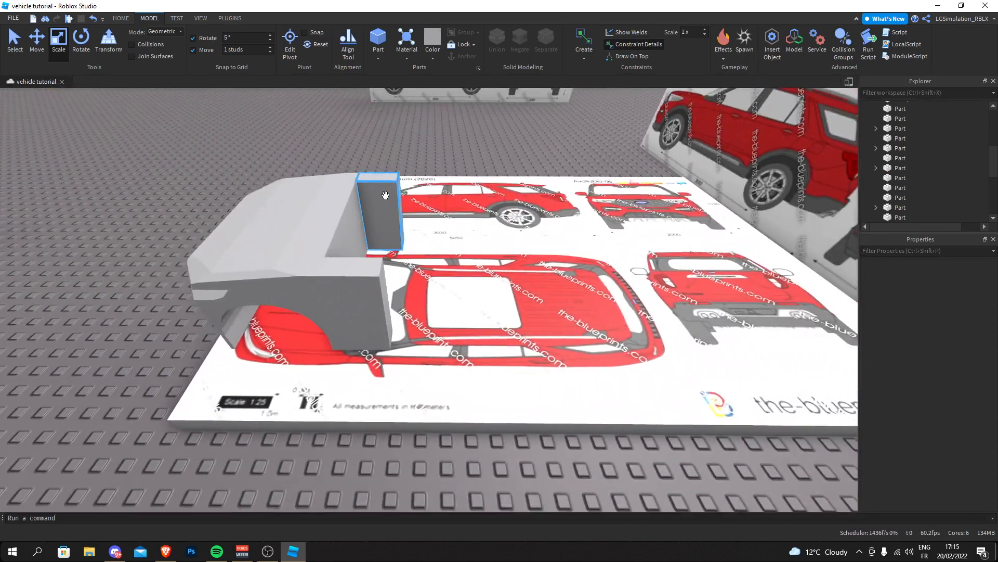
# Try to thin the second upright with a snap increment of 0.8 studs
pyautogui.click(391, 214)
pyautogui.moveTo(391, 214); pyautogui.dragTo(312, 229, button='right')
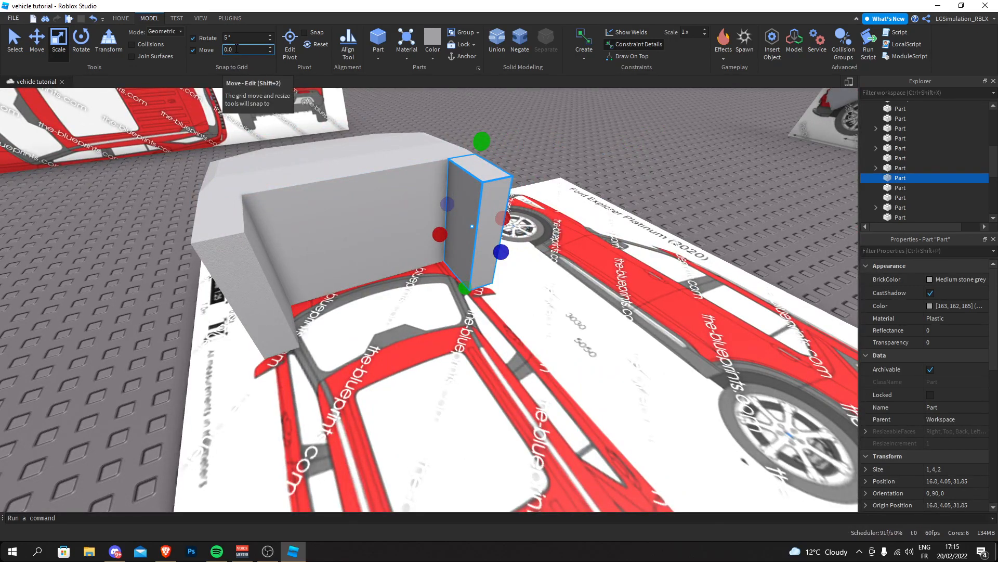
pyautogui.write('0.8')
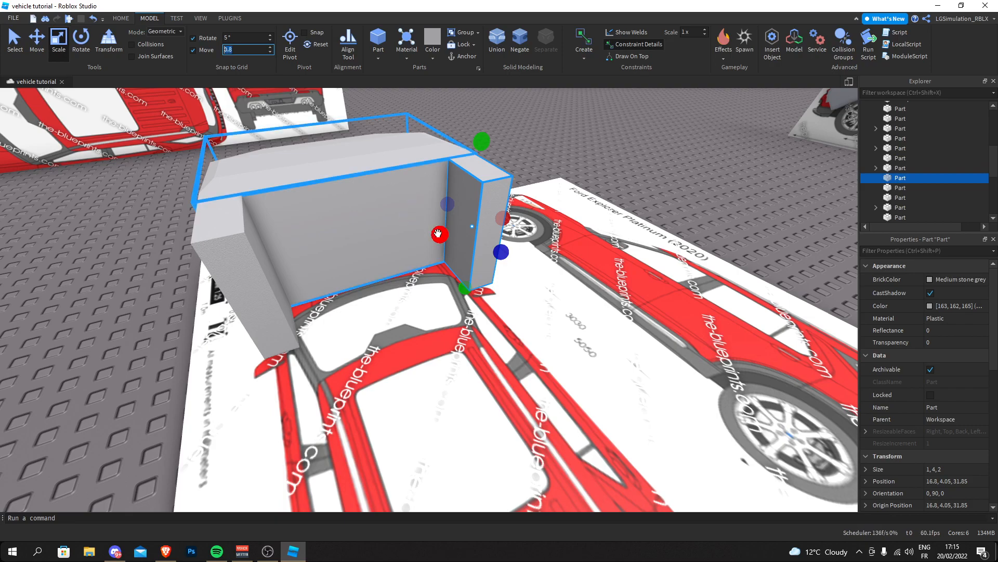
pyautogui.moveTo(439, 234); pyautogui.dragTo(467, 227)
pyautogui.hotkey('ctrl', 'z')
# Set the snap increment to 0.9 studs and scale the second upright from its inner side to 0.1 stud thick
pyautogui.click(237, 49)
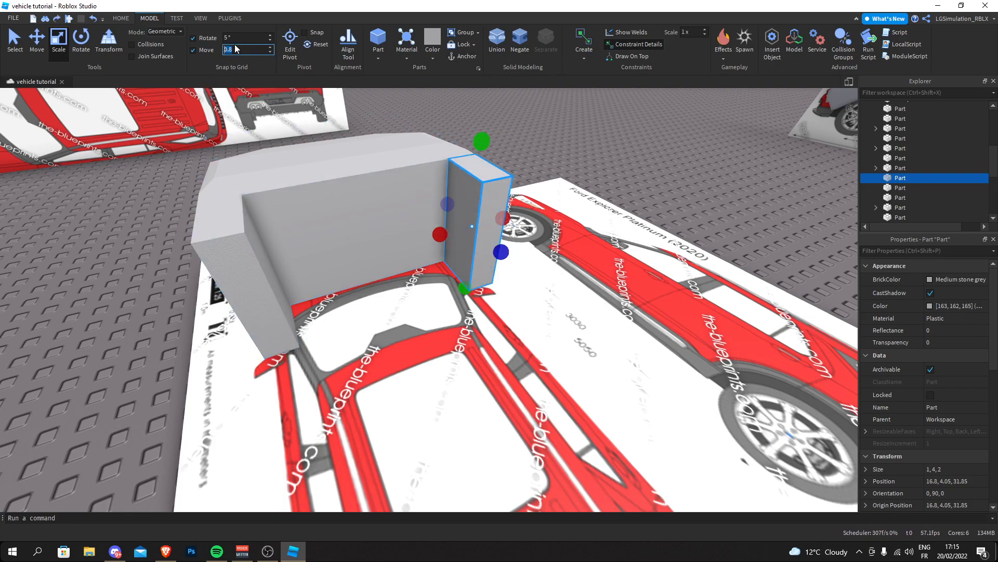
pyautogui.moveTo(440, 234); pyautogui.dragTo(468, 229)
pyautogui.press('f')
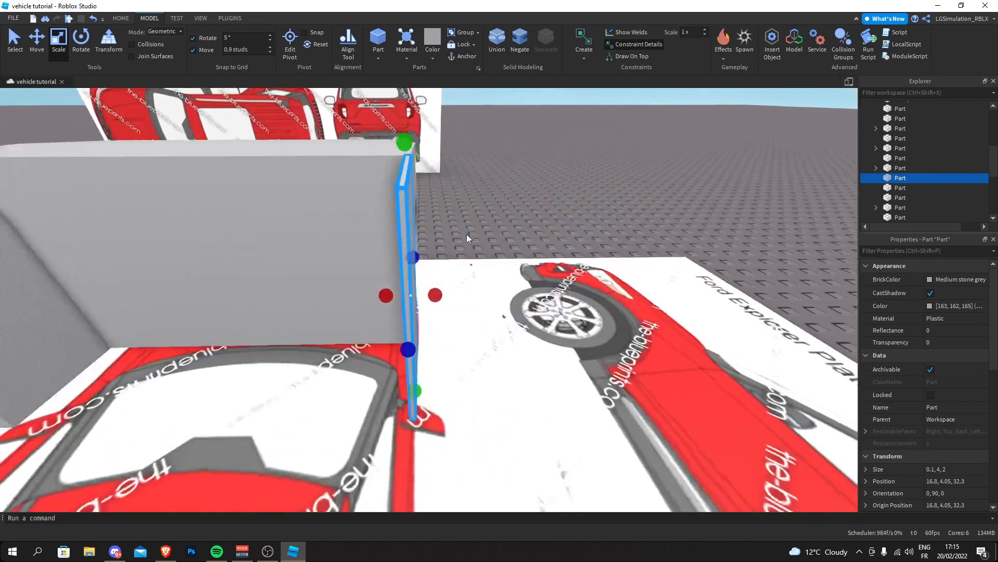
# Undo the last thinning of the upright and thin it from its inner side to 0.19 studs with a 0.09-stud snap increment
pyautogui.hotkey('ctrl', 'z')
pyautogui.scroll(-5, 467, 234)
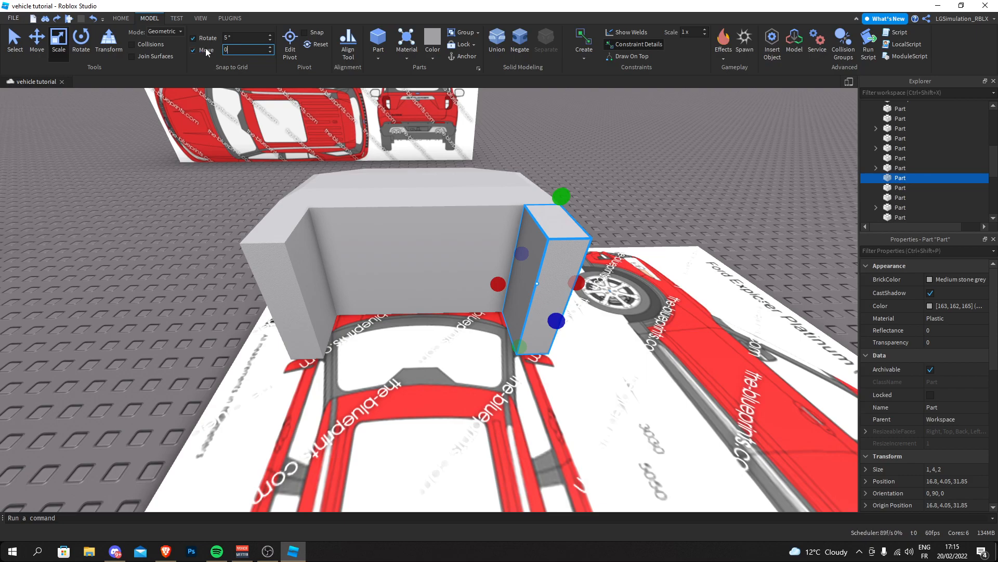
pyautogui.write('09')
pyautogui.moveTo(498, 284); pyautogui.dragTo(524, 283)
pyautogui.moveTo(523, 283); pyautogui.dragTo(521, 284, button='right')
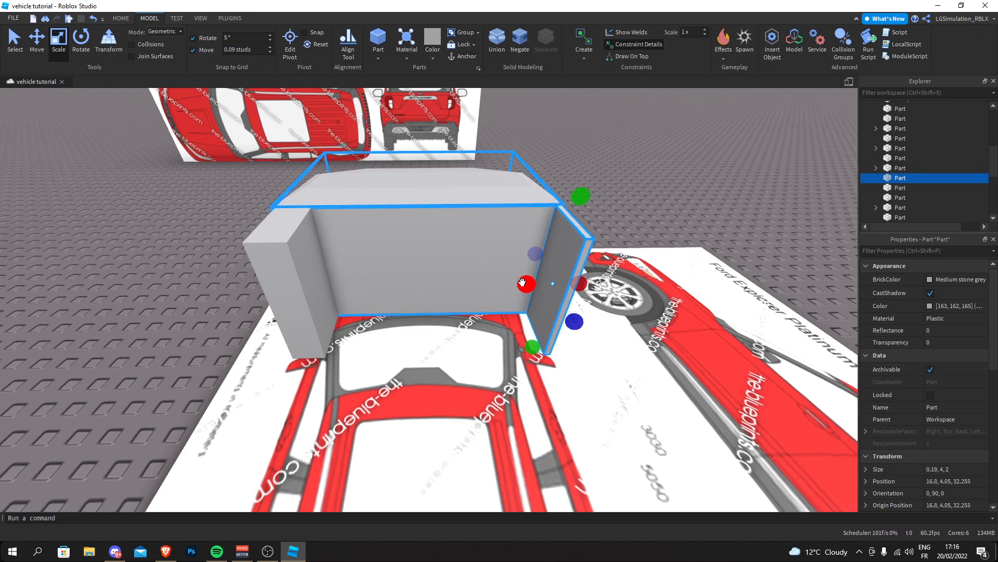
# Thin the opposite upright from its inner side to 0.28 studs
pyautogui.press('d')
pyautogui.moveTo(430, 284); pyautogui.dragTo(388, 288)
pyautogui.press('a')
pyautogui.click(358, 277)
pyautogui.click(452, 370)
pyautogui.press('s')
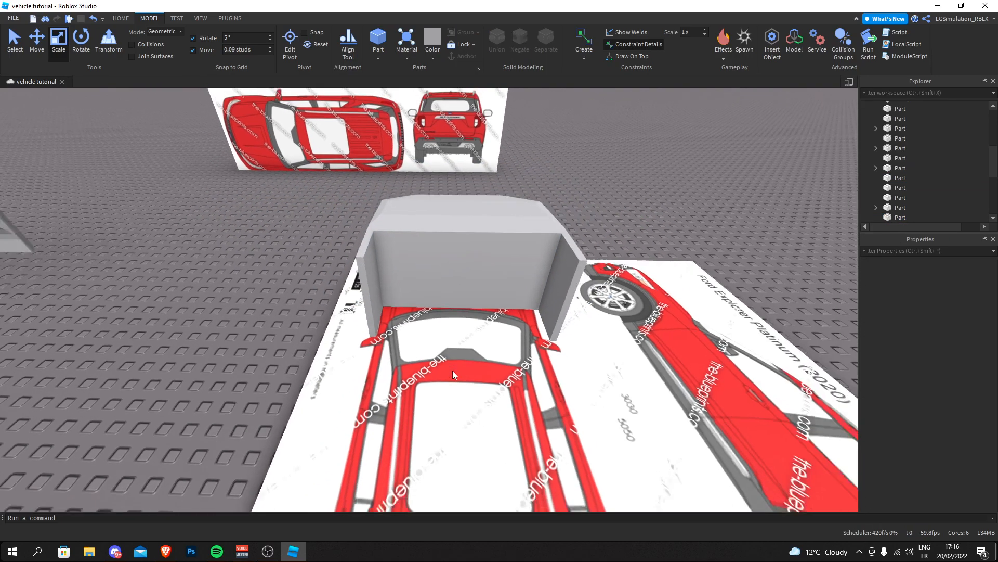
# Set the snap increment to 0.05 studs and the material for new parts to SmoothPlastic
pyautogui.press('d')
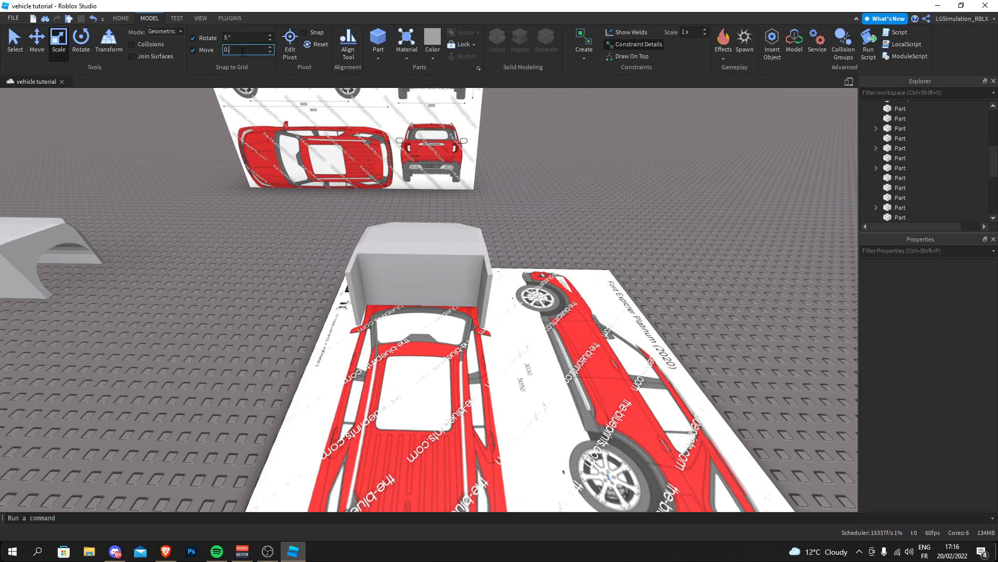
pyautogui.click(285, 250)
pyautogui.press('a')
pyautogui.moveTo(285, 250); pyautogui.dragTo(404, 123, button='right')
pyautogui.press('w')
pyautogui.press('s')
pyautogui.moveTo(554, 439); pyautogui.dragTo(439, 245)
pyautogui.click(409, 56)
pyautogui.click(414, 274)
# Examine how the thin side uprights line up with the front end and the floor blueprint
pyautogui.click(246, 210)
pyautogui.press('w')
pyautogui.moveTo(246, 211); pyautogui.dragTo(246, 211, button='right')
pyautogui.press('a')
pyautogui.press('w')
pyautogui.moveTo(302, 164); pyautogui.dragTo(295, 173, button='right')
pyautogui.press('w')
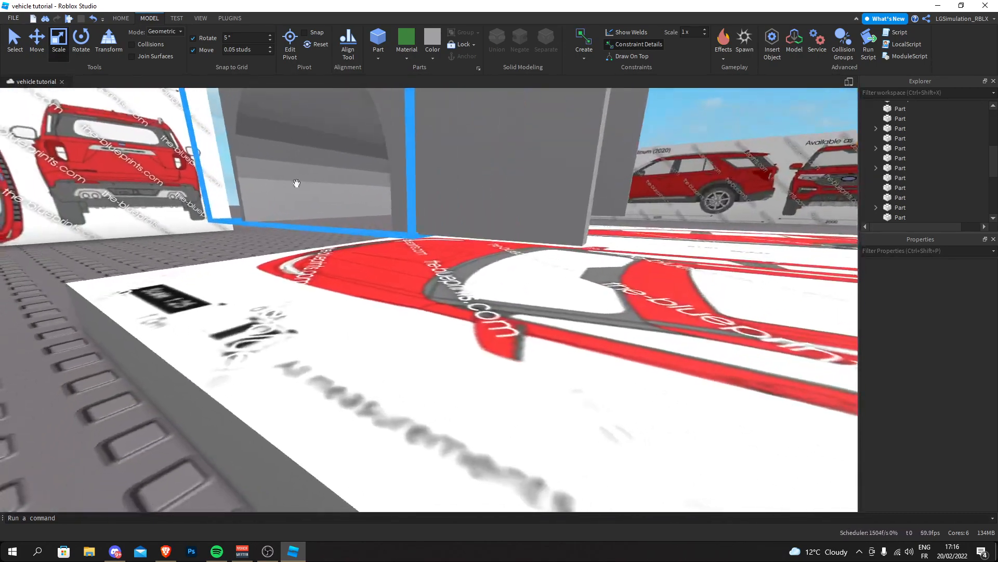
pyautogui.press('w')
pyautogui.moveTo(364, 316); pyautogui.dragTo(364, 297, button='right')
pyautogui.press('s')
pyautogui.press('s')
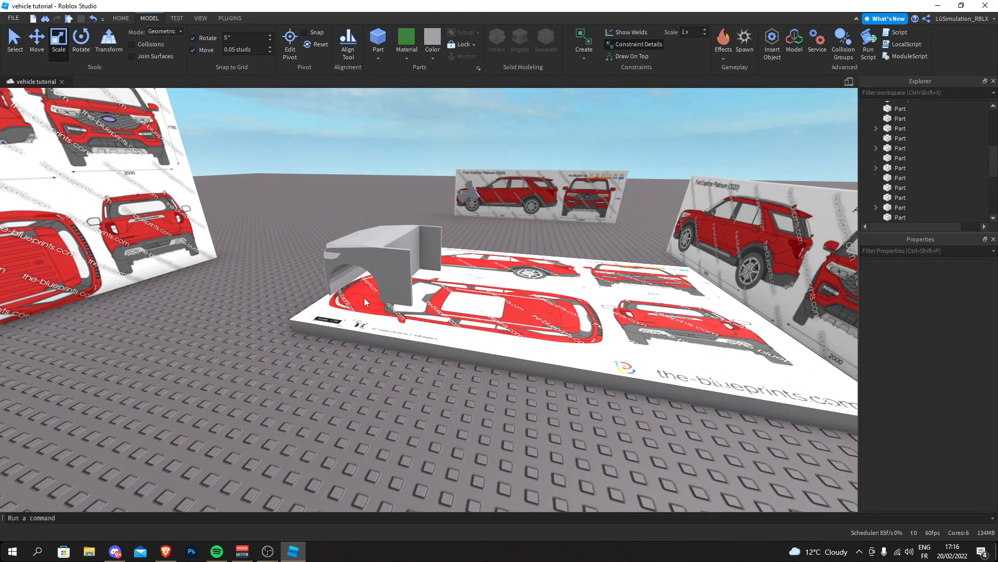
pyautogui.press('w')
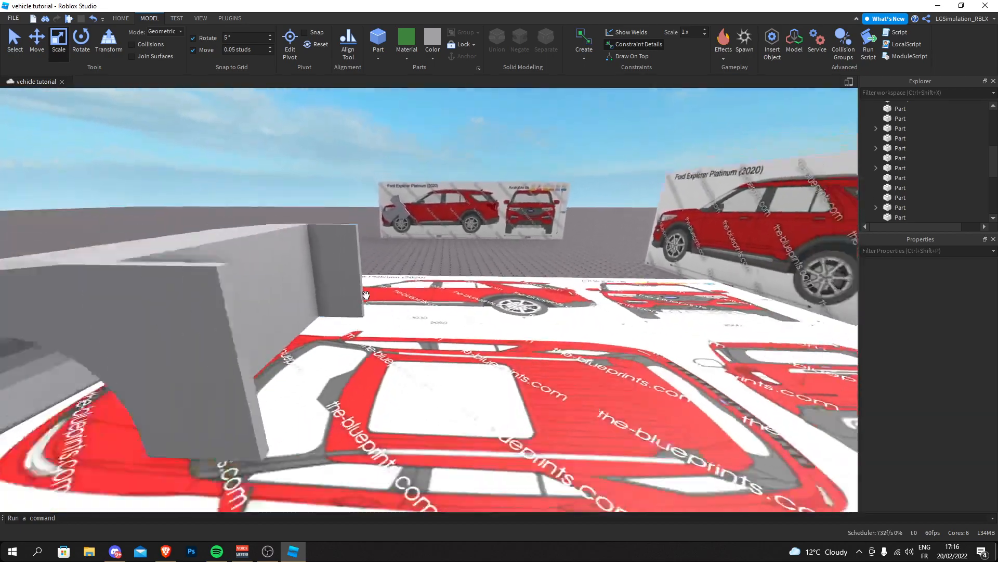
pyautogui.press('s')
pyautogui.moveTo(367, 295); pyautogui.dragTo(383, 193, button='right')
# Insert a guide block over the rear of the car on the side-view board and scale it to 1.6 × 9.05 × 2 studs
pyautogui.press('w')
pyautogui.press('w')
pyautogui.click(378, 40)
pyautogui.moveTo(383, 191); pyautogui.dragTo(380, 504)
pyautogui.moveTo(357, 376); pyautogui.dragTo(355, 377, button='right')
pyautogui.moveTo(377, 260); pyautogui.dragTo(477, 242)
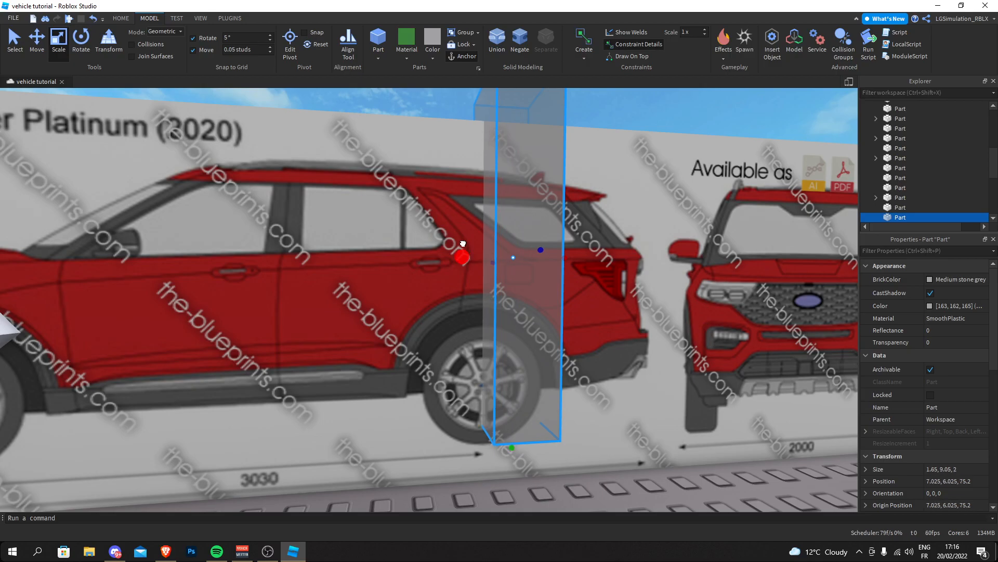
pyautogui.moveTo(464, 242); pyautogui.dragTo(464, 245, button='right')
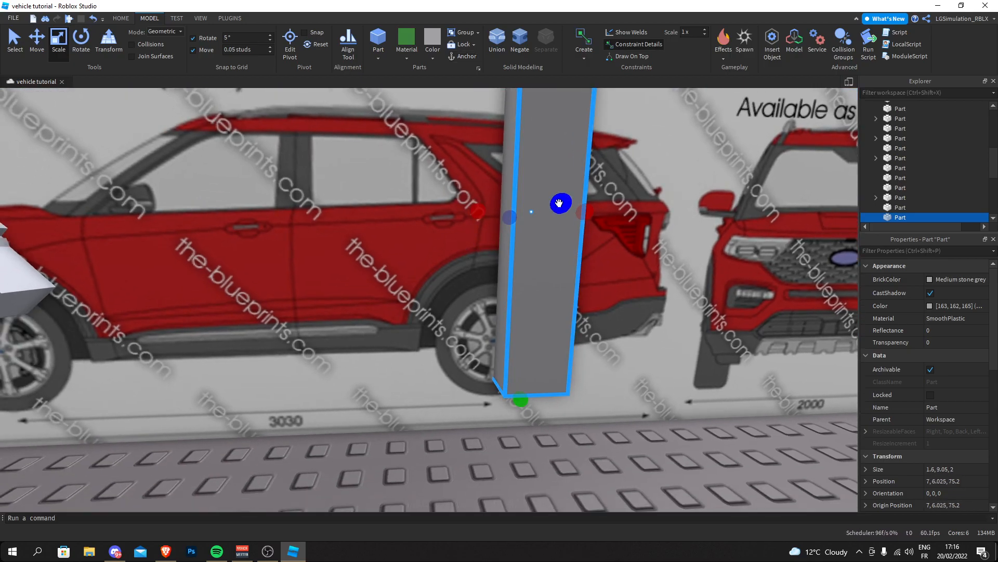
# Stretch the guide block across the floor blueprint and pull in its board-side end, making a wall 18.65 studs long
pyautogui.moveTo(562, 202); pyautogui.dragTo(602, 213)
pyautogui.moveTo(602, 212); pyautogui.dragTo(601, 213, button='right')
pyautogui.moveTo(602, 213); pyautogui.dragTo(602, 157)
pyautogui.moveTo(492, 191); pyautogui.dragTo(490, 192, button='right')
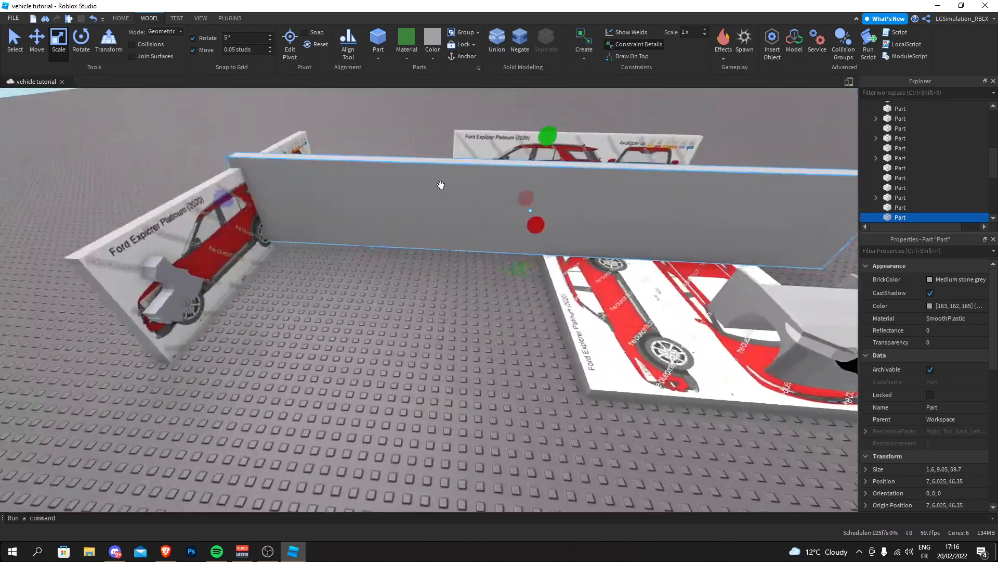
pyautogui.moveTo(234, 192); pyautogui.dragTo(350, 205)
pyautogui.moveTo(350, 205); pyautogui.dragTo(345, 232, button='right')
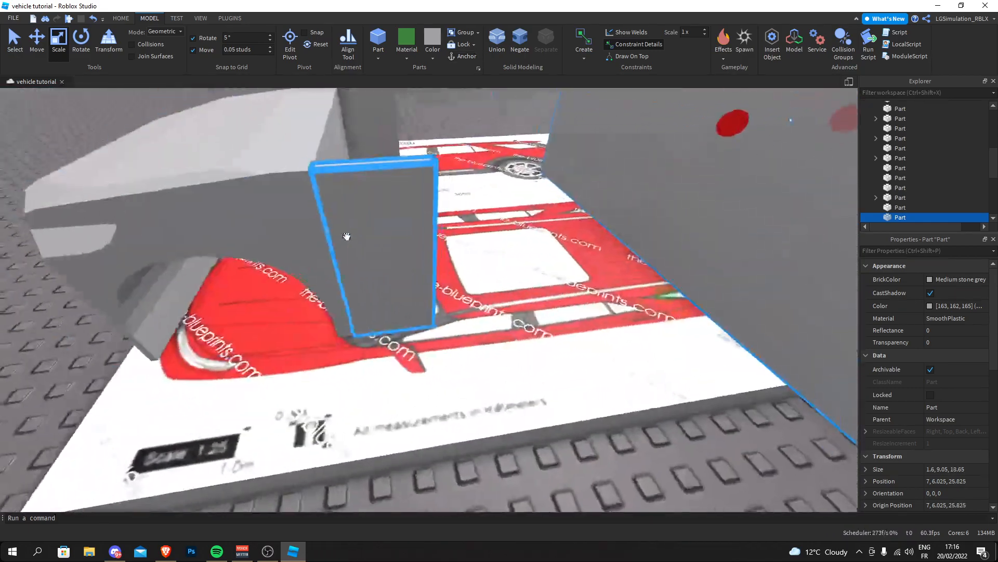
# Lengthen the near side panel rearward to 10 studs so it reaches the guide wall
pyautogui.click(345, 232)
pyautogui.moveTo(438, 244); pyautogui.dragTo(472, 254)
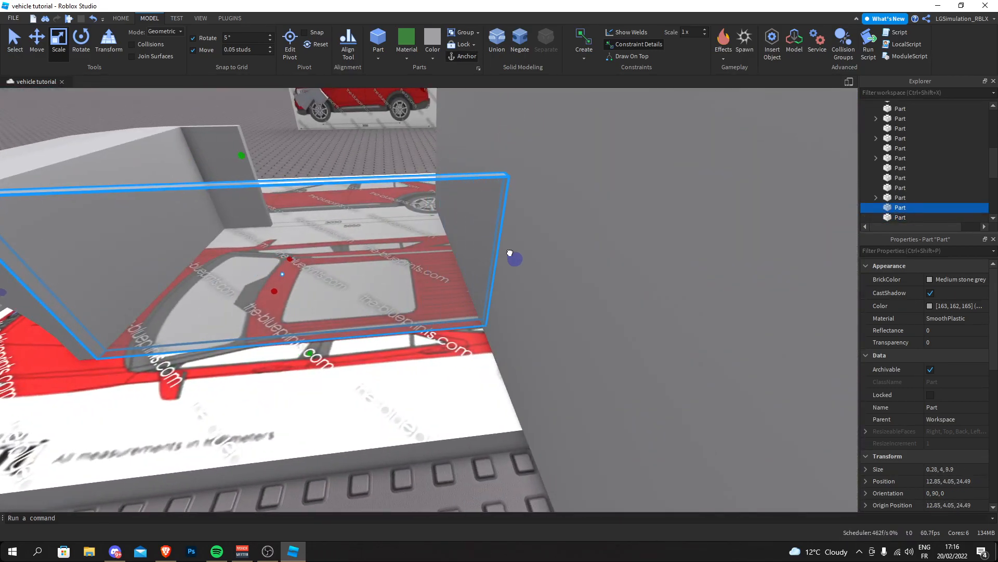
pyautogui.moveTo(515, 250); pyautogui.dragTo(516, 250)
pyautogui.moveTo(516, 233); pyautogui.dragTo(517, 232, button='right')
# Lengthen the opposite side panel rearward so it reaches the guide wall
pyautogui.click(676, 252)
pyautogui.moveTo(585, 258); pyautogui.dragTo(364, 244)
pyautogui.click(403, 331)
pyautogui.moveTo(404, 330); pyautogui.dragTo(400, 337, button='right')
# Delete the guide wall standing across the rear ends of the side panels
pyautogui.scroll(-5, 400, 337)
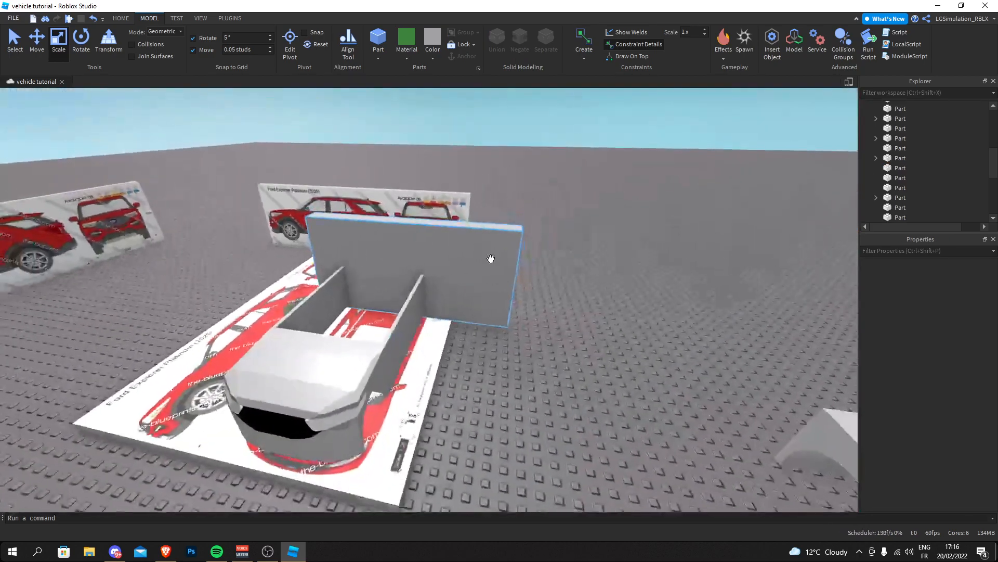
pyautogui.press('w')
pyautogui.press('a')
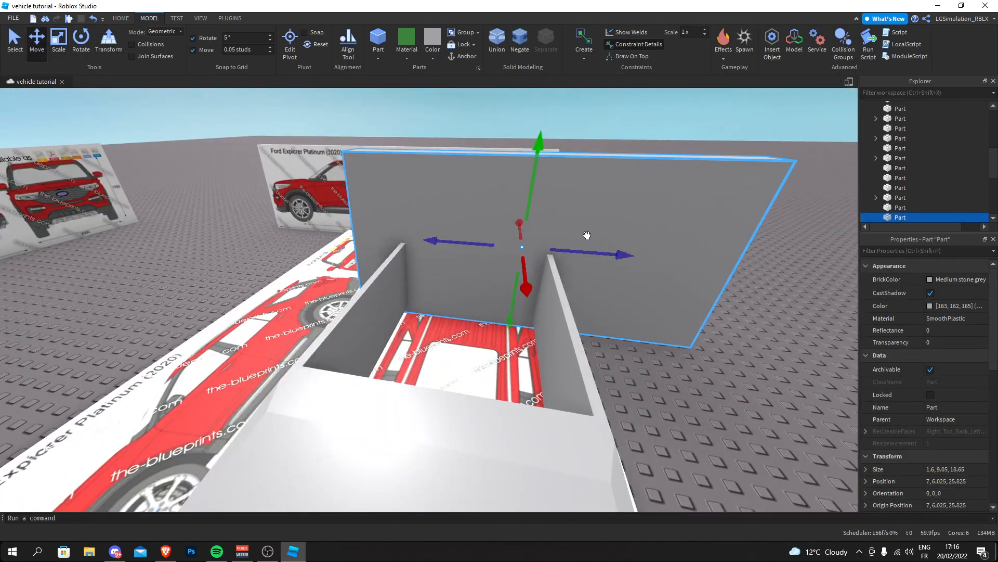
pyautogui.press('Delete')
# Examine the doors, sill and wheel arches on the side-view blueprint board
pyautogui.press('d')
pyautogui.moveTo(687, 313); pyautogui.dragTo(687, 314, button='right')
pyautogui.scroll(-5, 687, 314)
pyautogui.press('w')
pyautogui.moveTo(435, 251); pyautogui.dragTo(435, 251, button='right')
pyautogui.press('w')
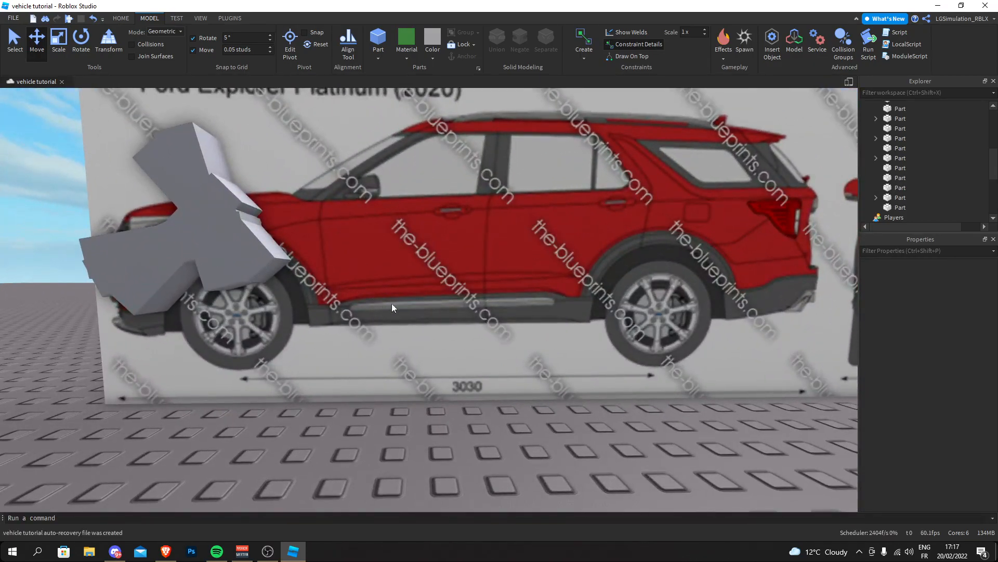
pyautogui.scroll(5, 384, 301)
pyautogui.scroll(-5, 597, 297)
pyautogui.press('a')
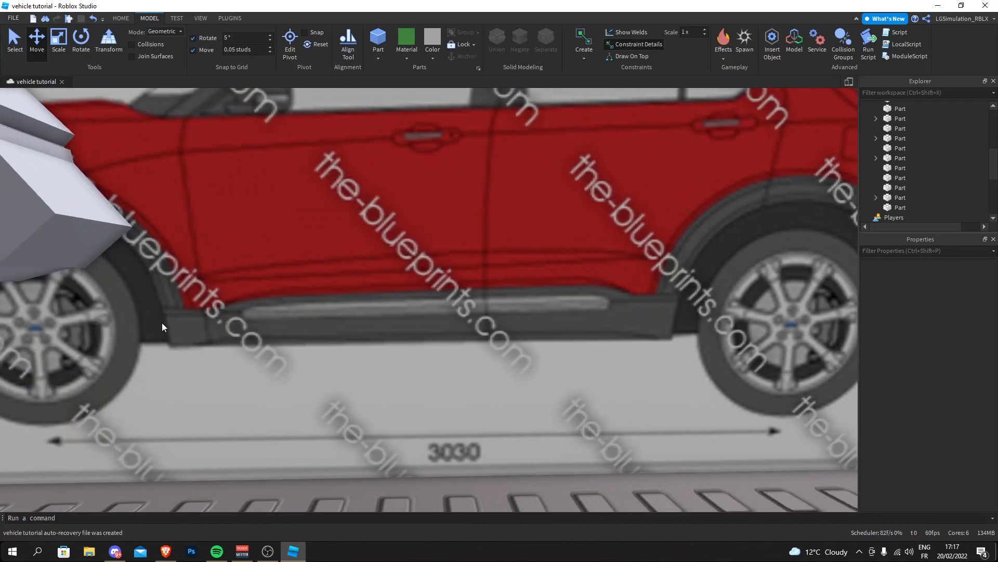
pyautogui.press('d')
pyautogui.press('d')
pyautogui.press('d')
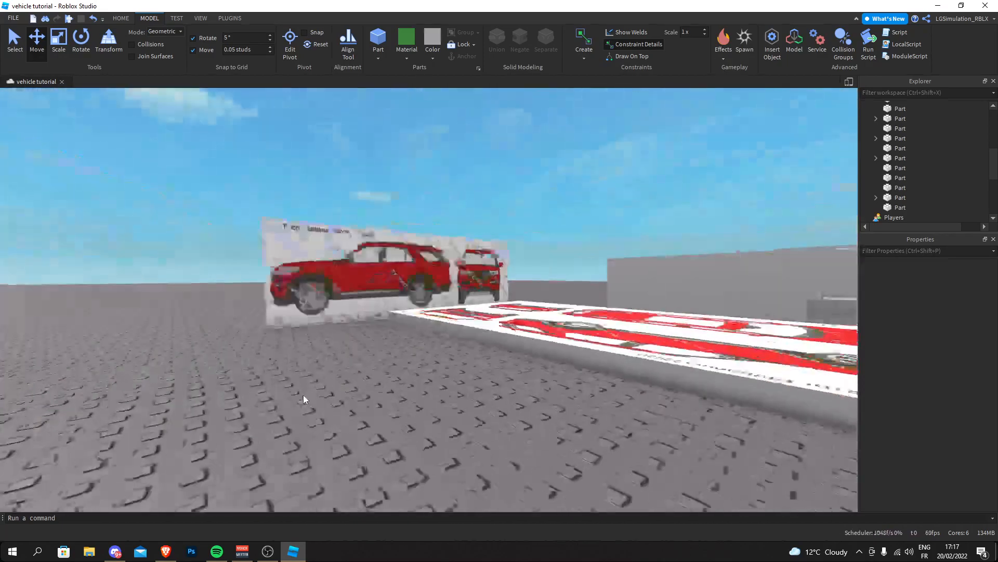
# Delete the side panel on the far side of the car
pyautogui.moveTo(303, 395); pyautogui.dragTo(319, 381, button='right')
pyautogui.press('w')
pyautogui.moveTo(400, 303); pyautogui.dragTo(413, 293, button='right')
pyautogui.press('d')
pyautogui.press('a')
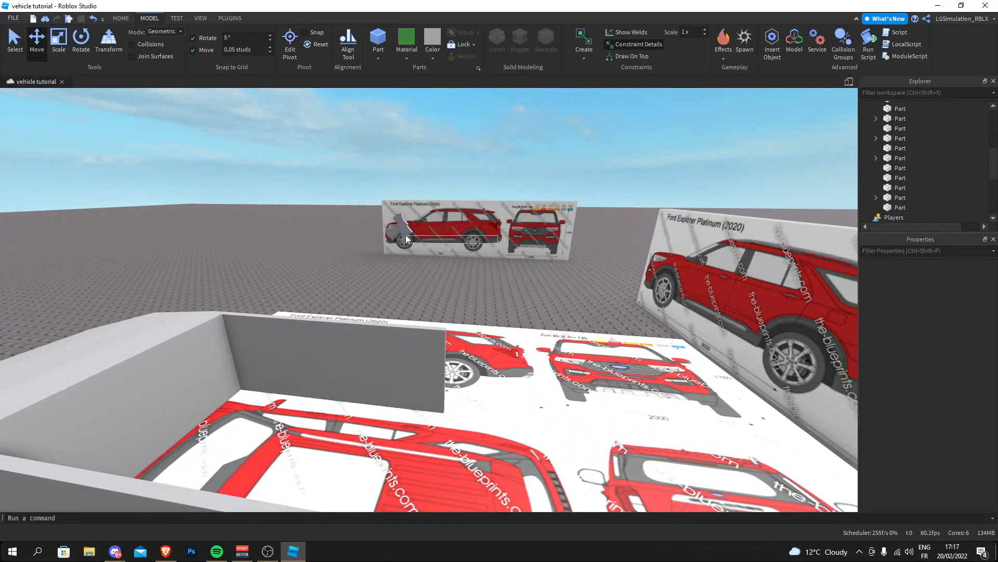
pyautogui.moveTo(406, 234); pyautogui.dragTo(408, 283, button='right')
pyautogui.press('d')
pyautogui.click(422, 303)
pyautogui.press('Delete')
# Duplicate the remaining 10-stud side panel and move the copy to the opposite side of the car
pyautogui.press('a')
pyautogui.moveTo(538, 262); pyautogui.dragTo(454, 271, button='right')
pyautogui.click(449, 275)
pyautogui.press('d')
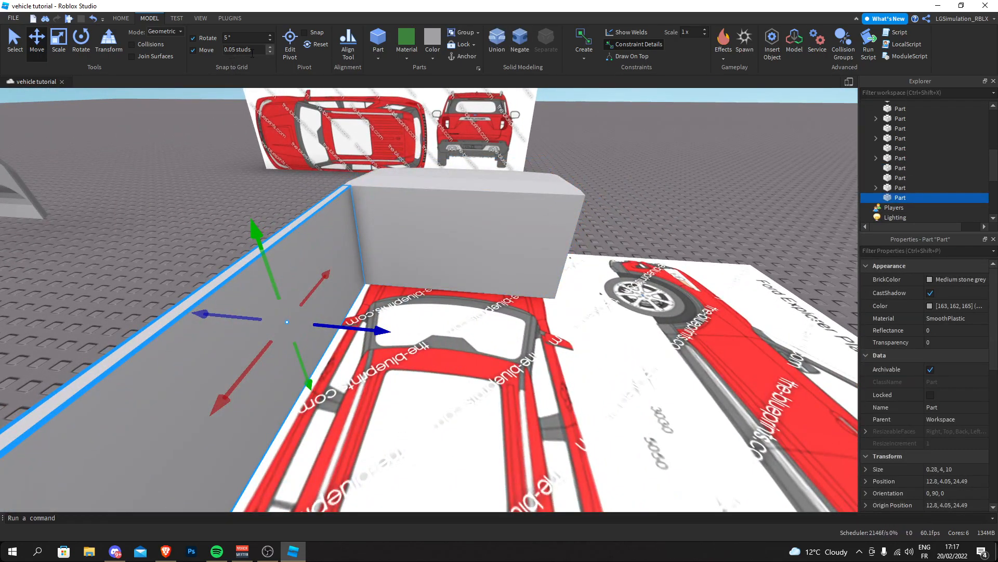
pyautogui.hotkey('ctrl', 'd')
pyautogui.moveTo(362, 328); pyautogui.dragTo(405, 359)
pyautogui.click(423, 318)
pyautogui.click(372, 322)
pyautogui.click(423, 298)
pyautogui.press('d')
pyautogui.moveTo(423, 299); pyautogui.dragTo(436, 297, button='right')
pyautogui.press('a')
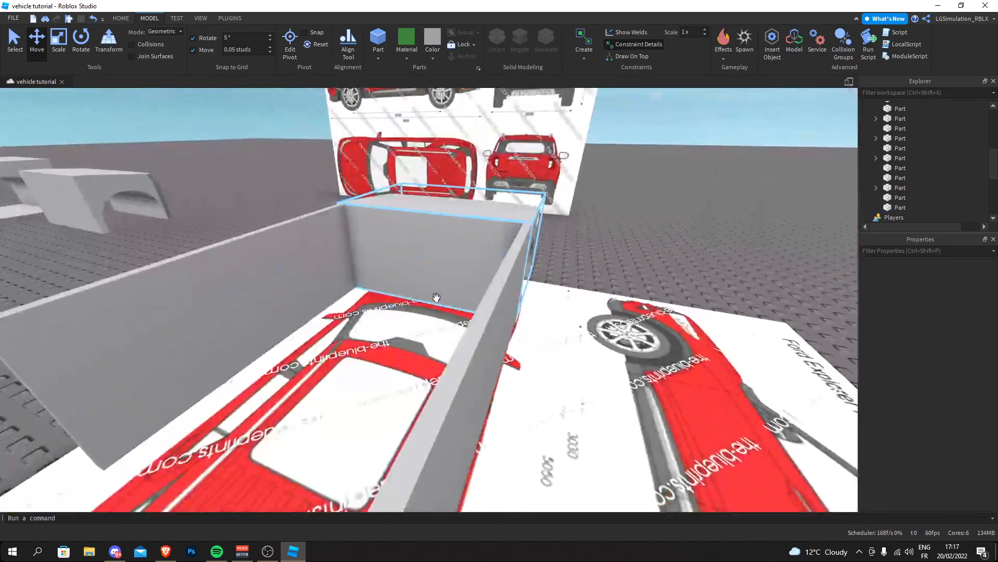
# Remove the duplicated side panel and undo its removal
pyautogui.hotkey('ctrl', 'z')
pyautogui.hotkey('ctrl', 'z')
pyautogui.press('Delete')
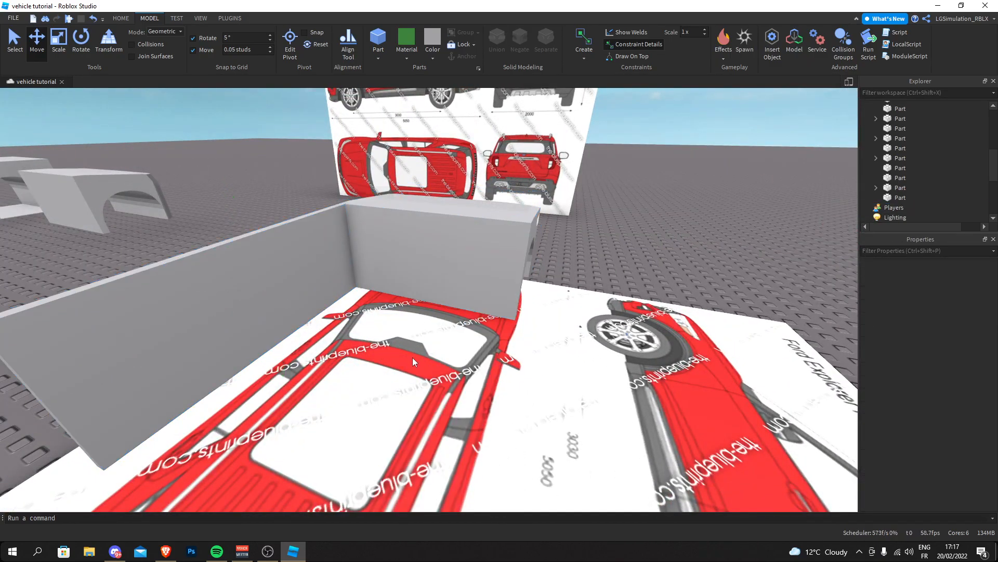
pyautogui.press('a')
pyautogui.moveTo(393, 348); pyautogui.dragTo(446, 366, button='right')
pyautogui.press('d')
pyautogui.hotkey('ctrl', 'z')
pyautogui.hotkey('ctrl', 'z')
pyautogui.hotkey('ctrl', 'z')
pyautogui.click(446, 366)
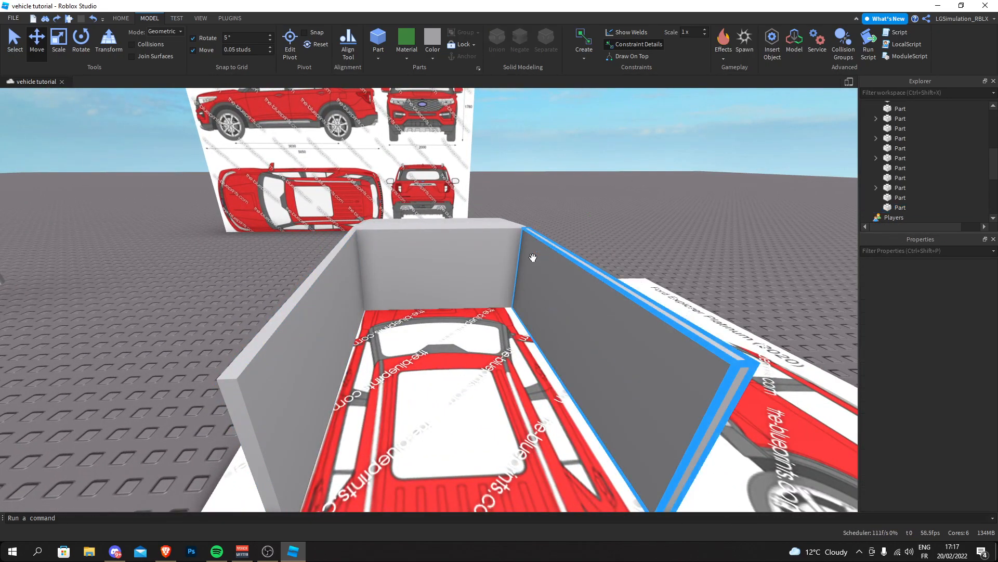
# Insert a new block in front of the side-view board and lower it toward the car's sill
pyautogui.press('d')
pyautogui.moveTo(500, 267)
pyautogui.mouseDown(button='right')
pyautogui.moveTo(508, 269)
pyautogui.moveTo(504, 258)
pyautogui.mouseUp(button='right')
pyautogui.press('s')
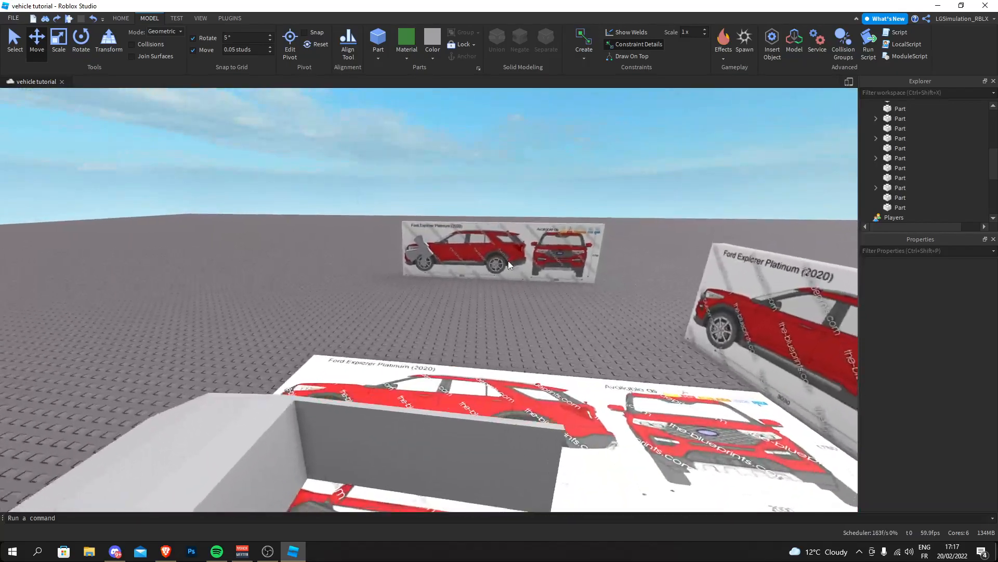
pyautogui.press('w')
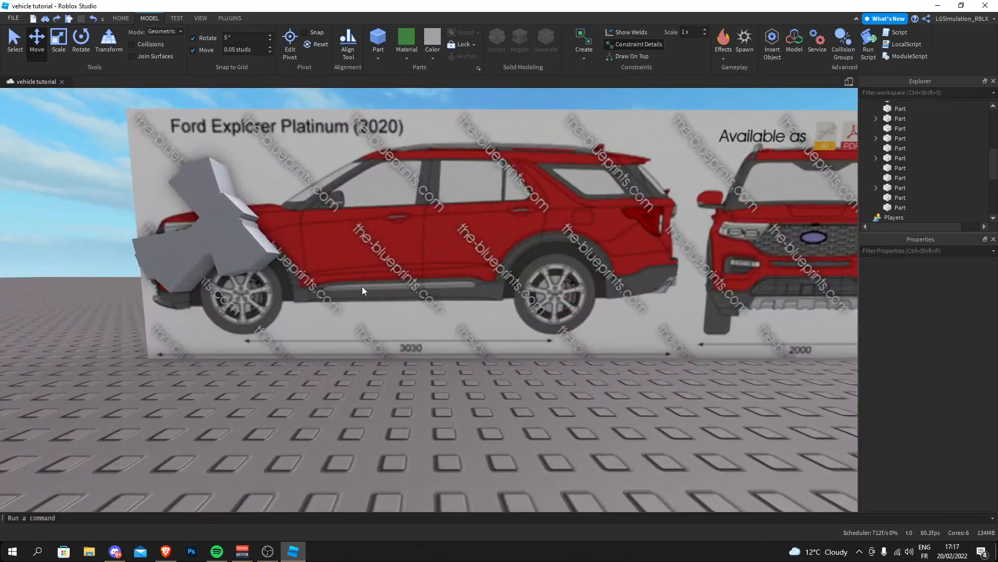
pyautogui.moveTo(362, 286); pyautogui.dragTo(328, 288, button='right')
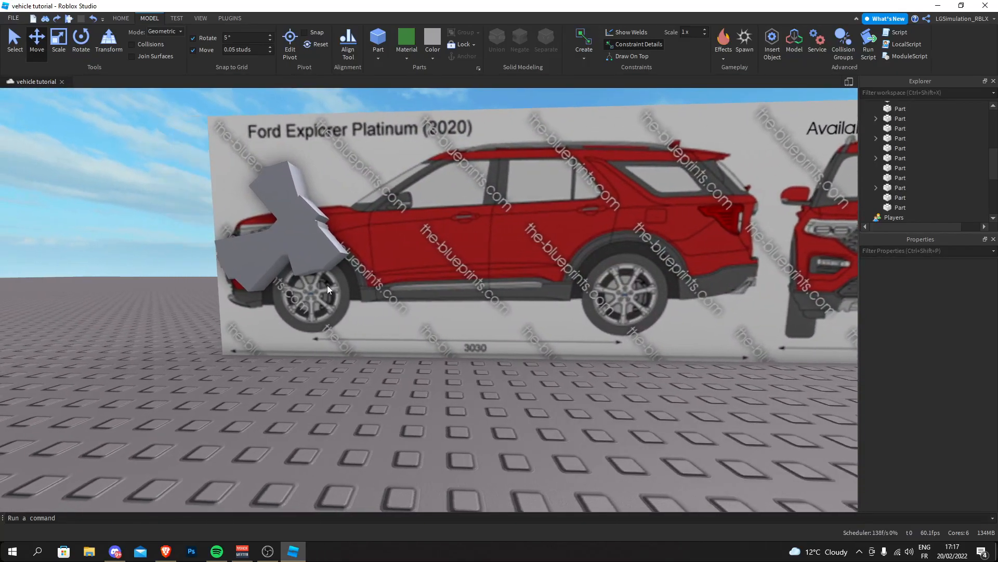
pyautogui.press('w')
pyautogui.click(378, 40)
pyautogui.moveTo(412, 139); pyautogui.dragTo(416, 148, button='right')
pyautogui.moveTo(423, 156); pyautogui.dragTo(424, 221)
pyautogui.moveTo(424, 156); pyautogui.dragTo(424, 221, button='right')
pyautogui.press('w')
pyautogui.moveTo(423, 220); pyautogui.dragTo(406, 279)
# Move the 4 × 1 × 2 stud block over the front wheel, near the front end of the sill
pyautogui.press('s')
pyautogui.moveTo(458, 221); pyautogui.dragTo(367, 215)
pyautogui.hotkey('ctrl', 'z')
pyautogui.moveTo(494, 220); pyautogui.dragTo(396, 221)
pyautogui.moveTo(291, 255); pyautogui.dragTo(277, 256, button='right')
pyautogui.press('w')
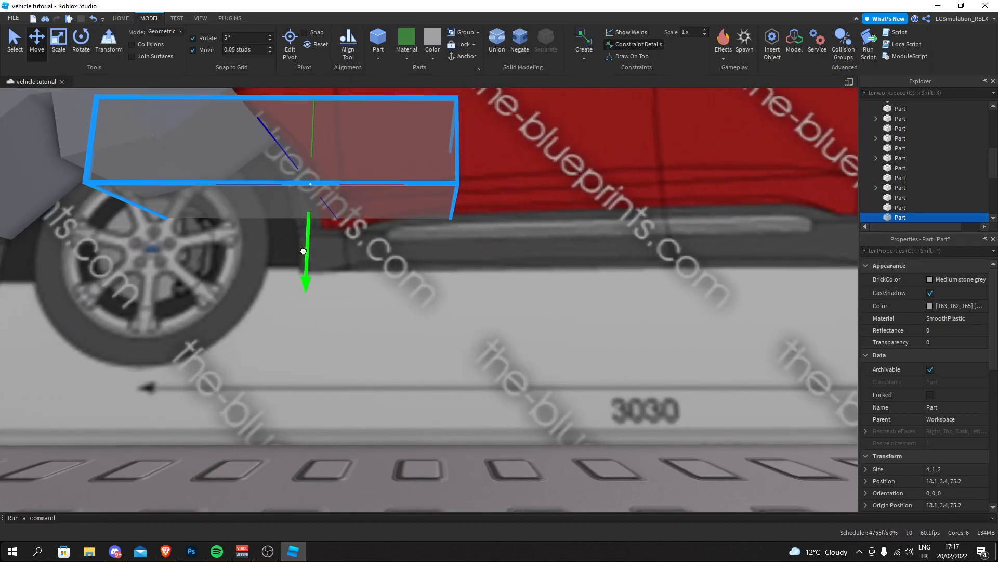
# Shorten the block above the front wheel from its rear end to 2.7 studs
pyautogui.hotkey('ctrl', '3')
pyautogui.moveTo(446, 198); pyautogui.dragTo(364, 190)
pyautogui.click(78, 41)
# Generate an adjoining segment from the block with Archimedes, using the inverted X axis and a 10° angle
pyautogui.click(234, 18)
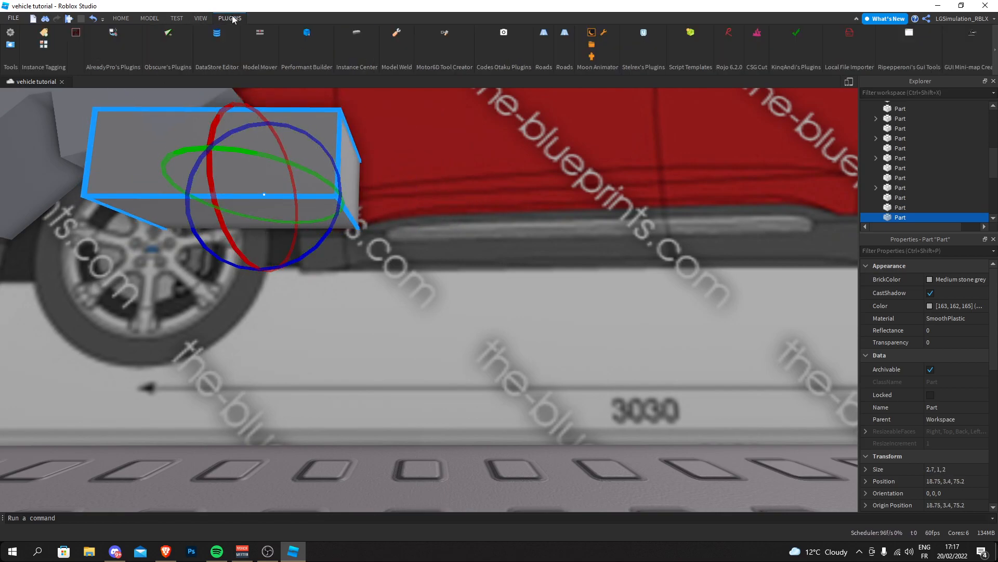
pyautogui.scroll(-5, 701, 55)
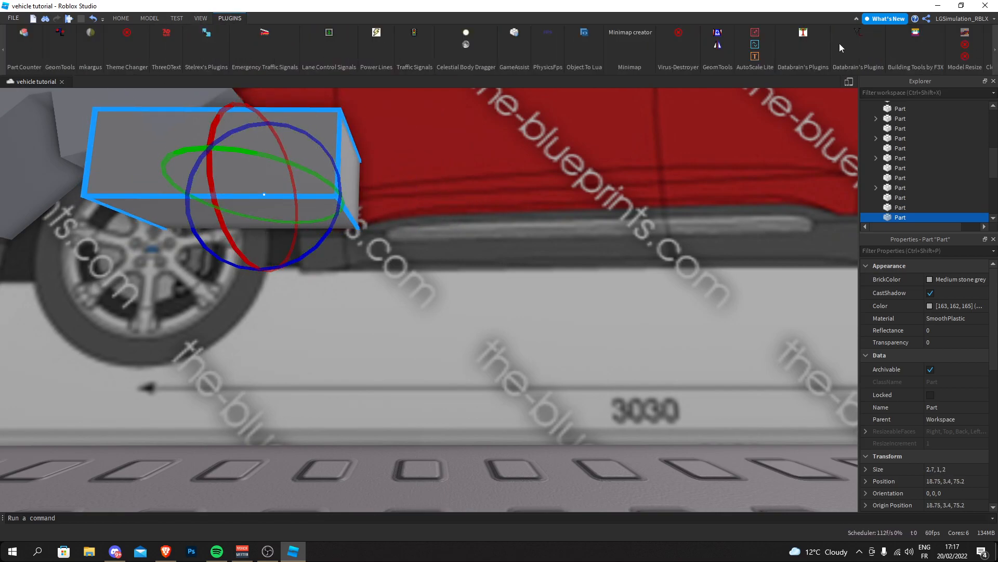
pyautogui.click(742, 34)
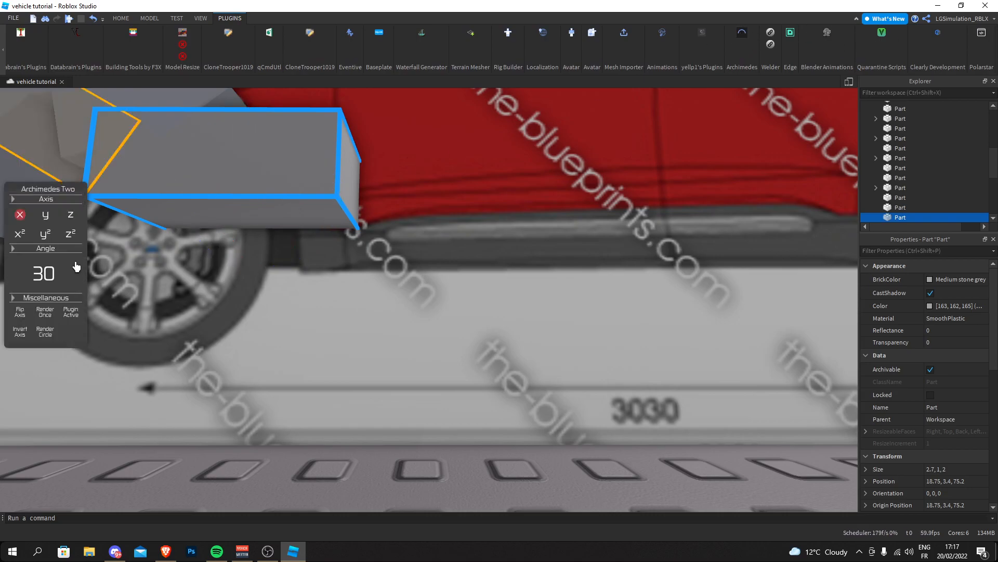
pyautogui.click(21, 332)
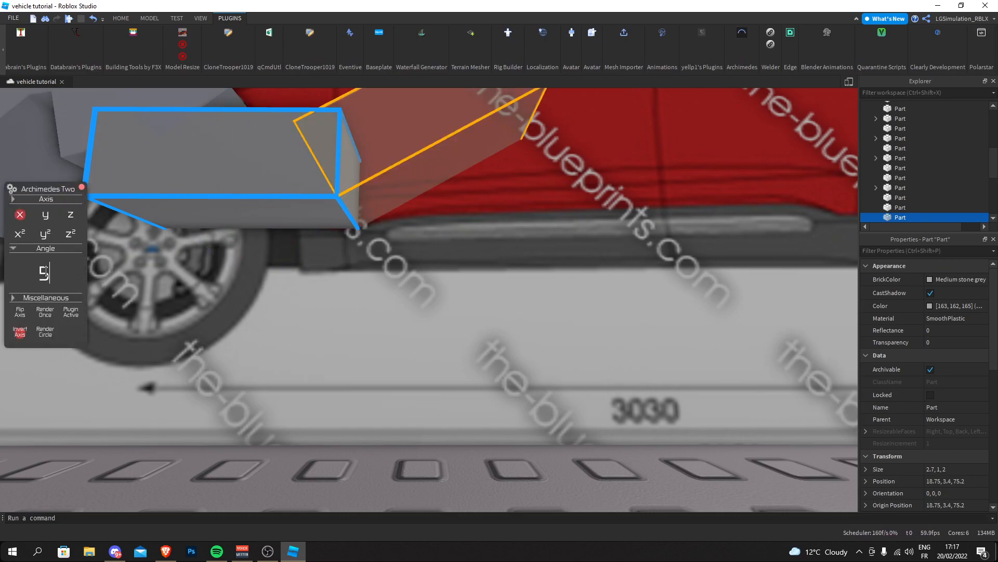
pyautogui.press('Return')
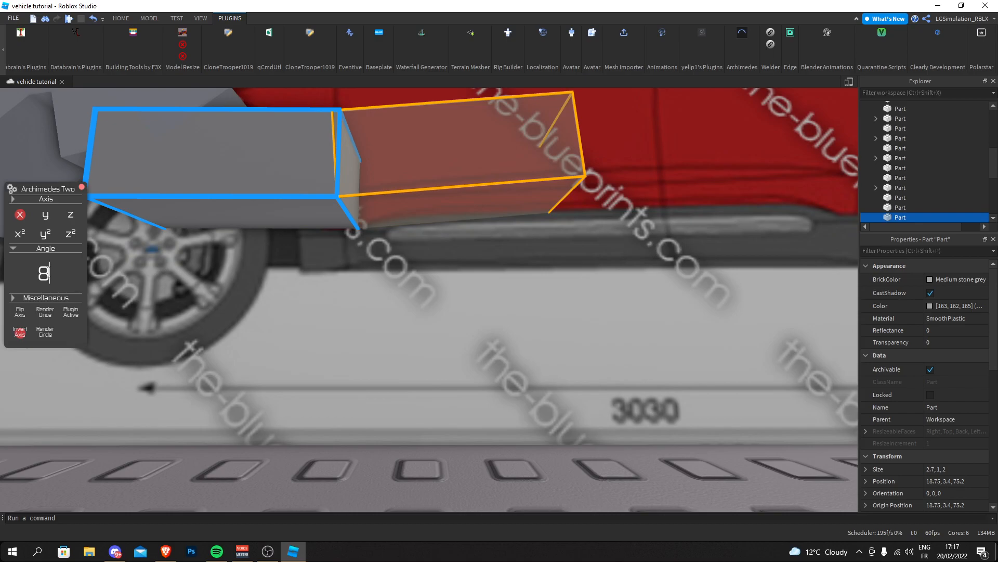
pyautogui.press('Return')
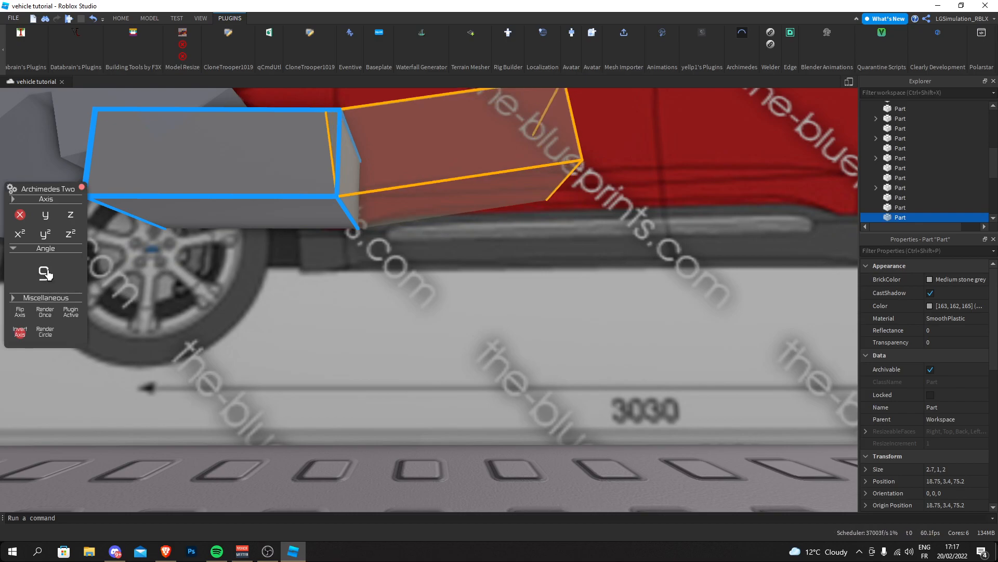
pyautogui.click(45, 310)
# Resize the tilted segment behind the front wheel and generate another segment from it
pyautogui.click(121, 18)
pyautogui.moveTo(561, 160); pyautogui.dragTo(379, 197)
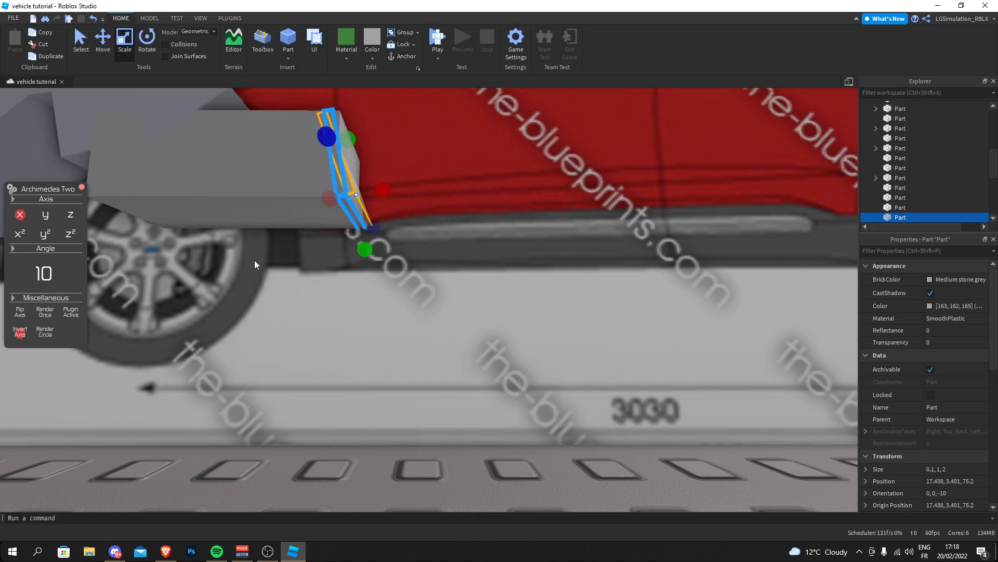
pyautogui.moveTo(371, 192); pyautogui.dragTo(425, 190)
pyautogui.click(46, 312)
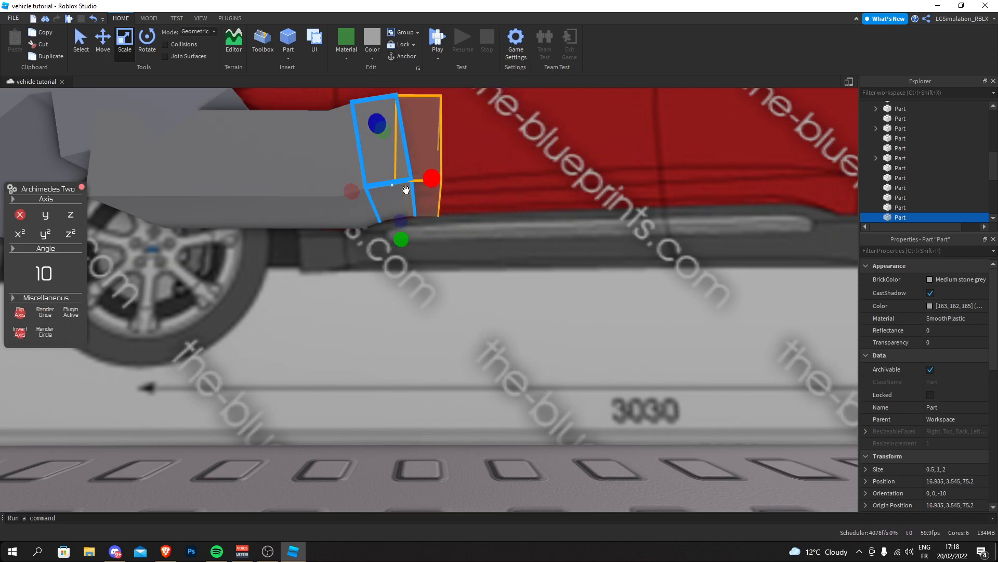
# Undo the last generated segment, resize the one before it, and generate the next sill segments with smaller 5° and 2° angles
pyautogui.hotkey('ctrl', 'z')
pyautogui.hotkey('ctrl', 'z')
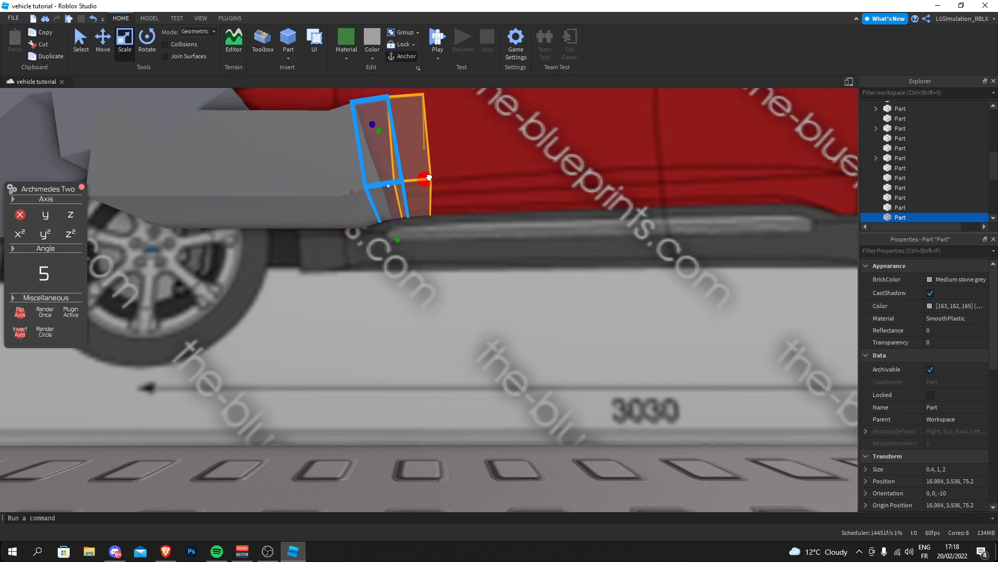
pyautogui.moveTo(448, 182); pyautogui.dragTo(486, 181)
pyautogui.moveTo(515, 215); pyautogui.dragTo(461, 184)
pyautogui.click(46, 312)
pyautogui.press('d')
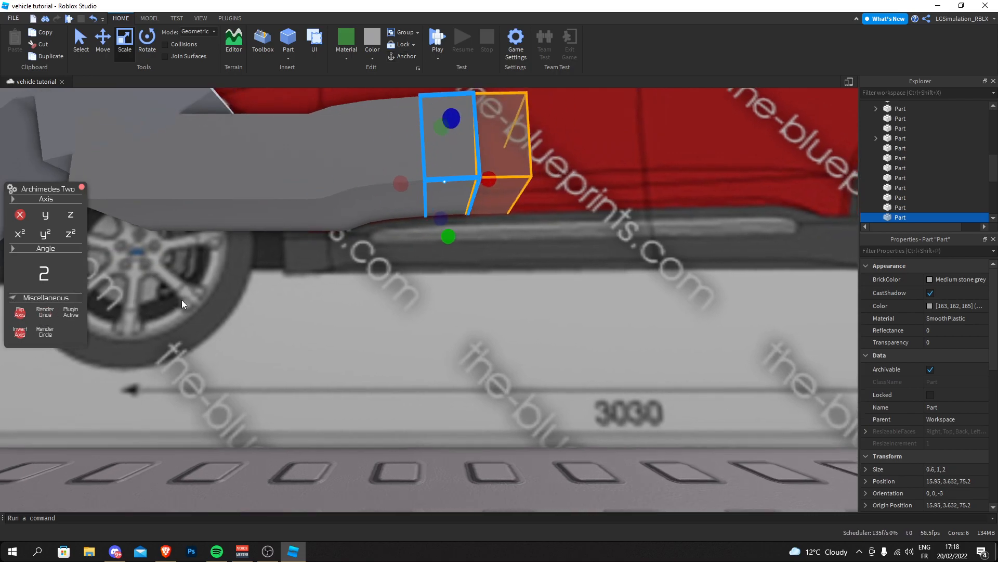
# Delete the surplus end segment and stretch the preceding segment along the sill to 2.8 studs
pyautogui.moveTo(295, 180); pyautogui.dragTo(639, 133)
pyautogui.press('Delete')
pyautogui.click(261, 173)
pyautogui.moveTo(292, 176); pyautogui.dragTo(434, 167)
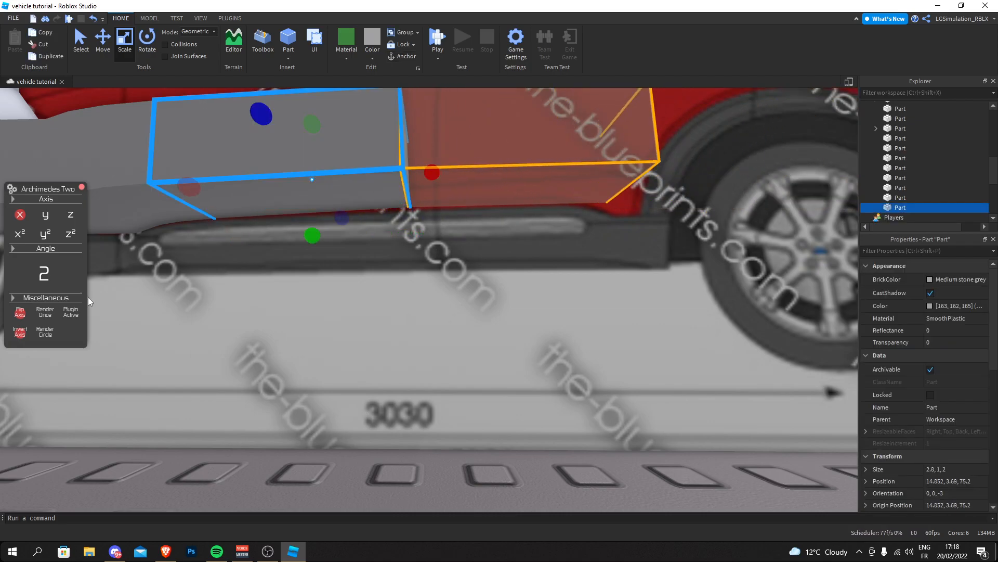
# Generate two more 2° segments along the sill toward the rear wheel, resizing the first one before generating the second
pyautogui.click(45, 312)
pyautogui.press('d')
pyautogui.moveTo(532, 165); pyautogui.dragTo(429, 171)
pyautogui.click(45, 313)
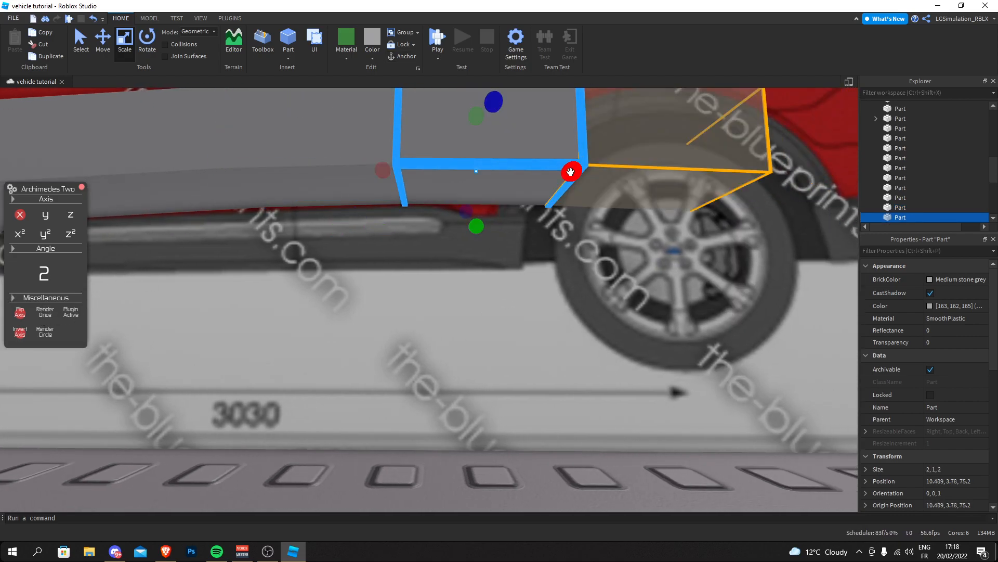
# Shorten the last sill segment and generate a chain of thin 5° segments bending downward ahead of the rear wheel
pyautogui.moveTo(572, 171); pyautogui.dragTo(445, 175)
pyautogui.click(45, 312)
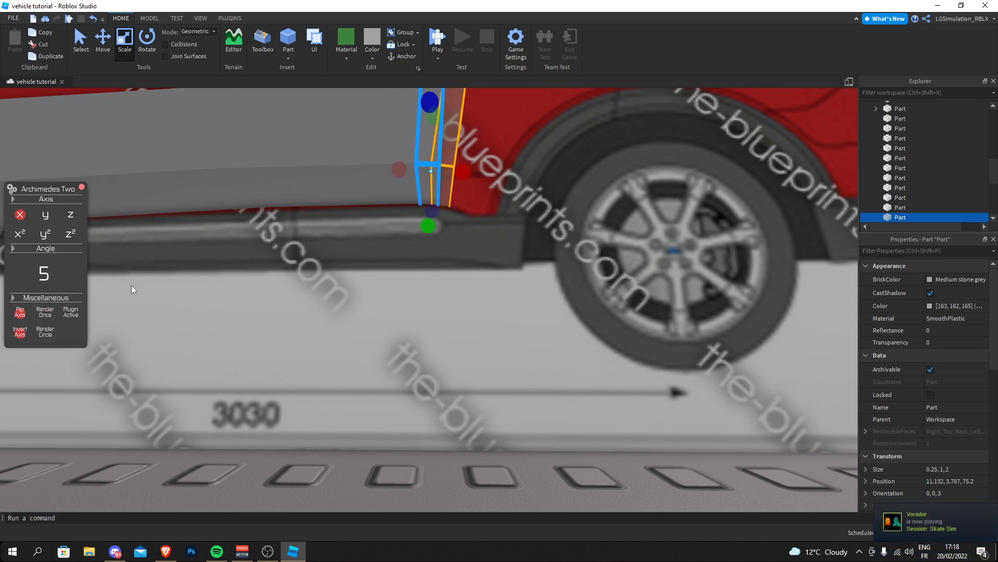
pyautogui.click(54, 312)
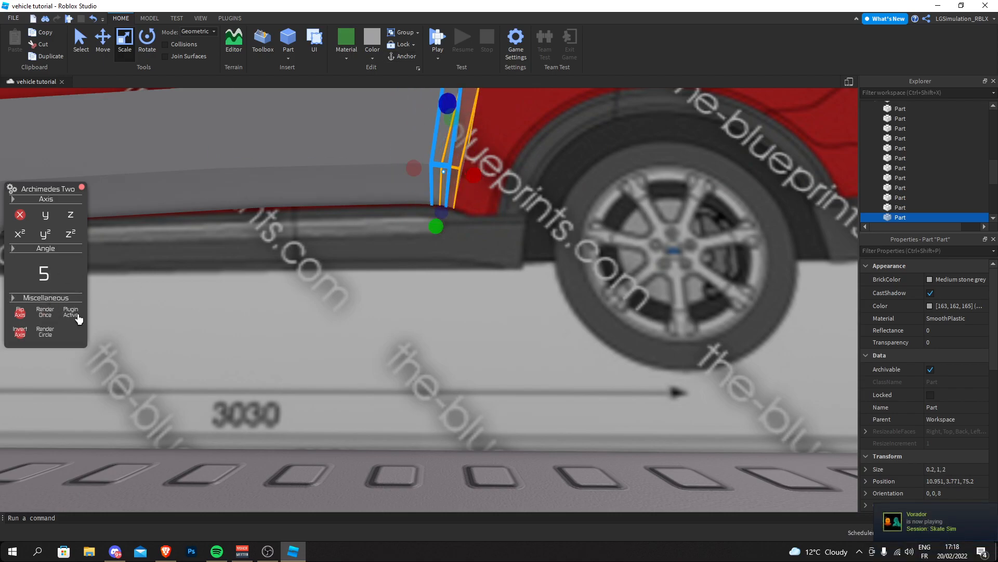
pyautogui.doubleClick(46, 312)
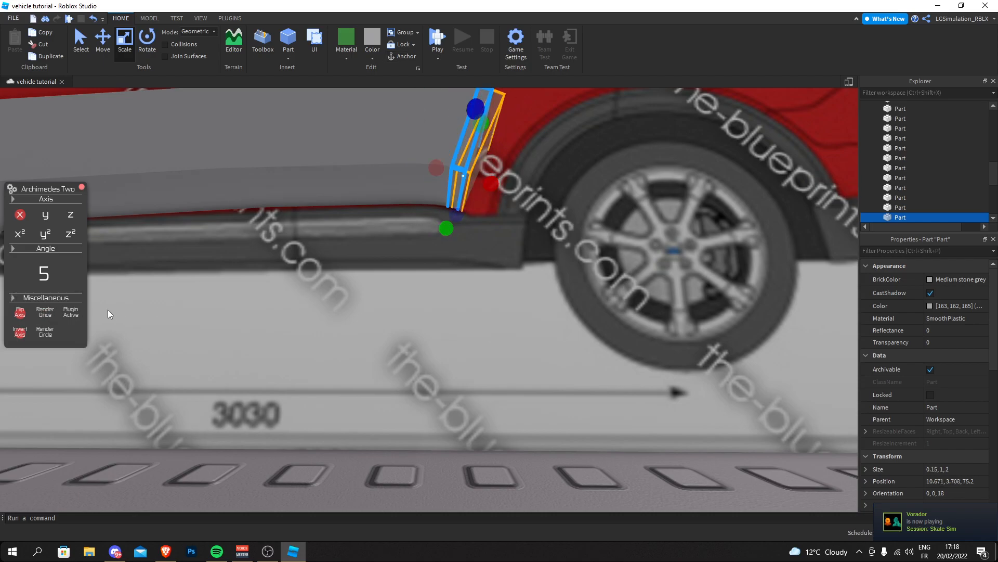
pyautogui.doubleClick(44, 312)
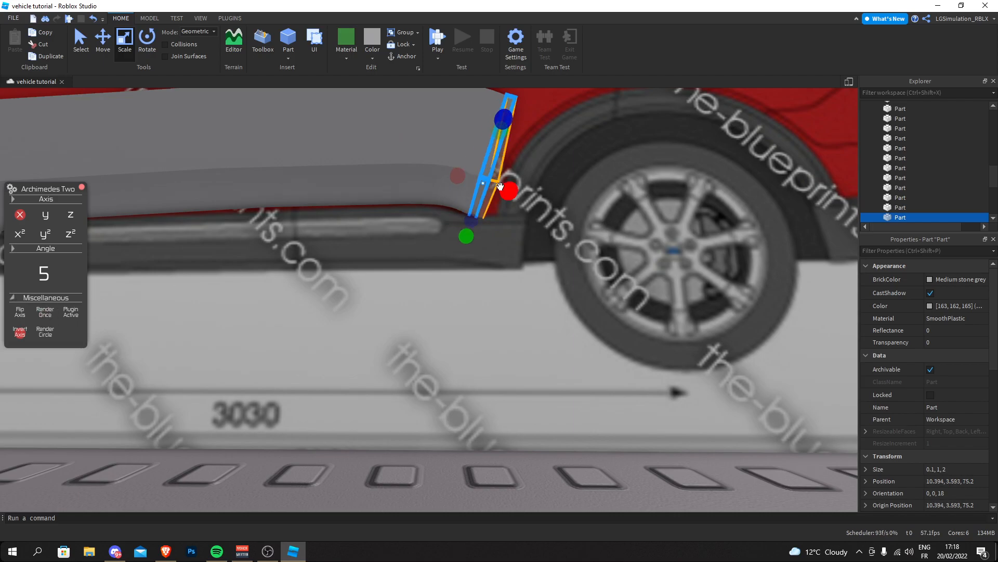
# Remove the surplus thin segment, continue the chain with the axis unflipped, and stretch the last segment to 0.95 studs
pyautogui.press('Delete')
pyautogui.press('d')
pyautogui.moveTo(481, 180); pyautogui.dragTo(461, 172, button='right')
pyautogui.press('a')
pyautogui.press('Delete')
pyautogui.hotkey('ctrl', 'z')
pyautogui.click(45, 312)
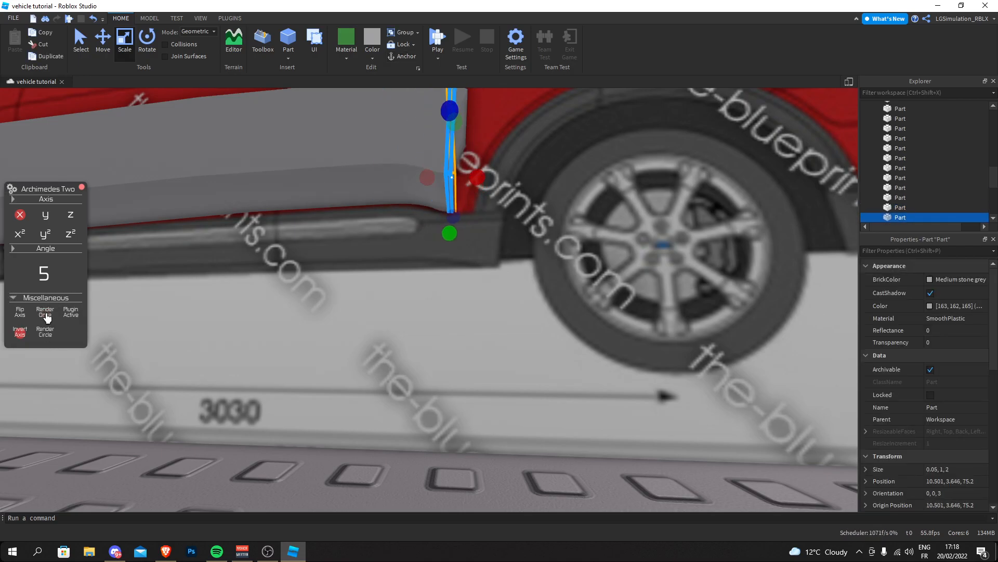
pyautogui.moveTo(477, 175); pyautogui.dragTo(545, 174)
pyautogui.click(341, 458)
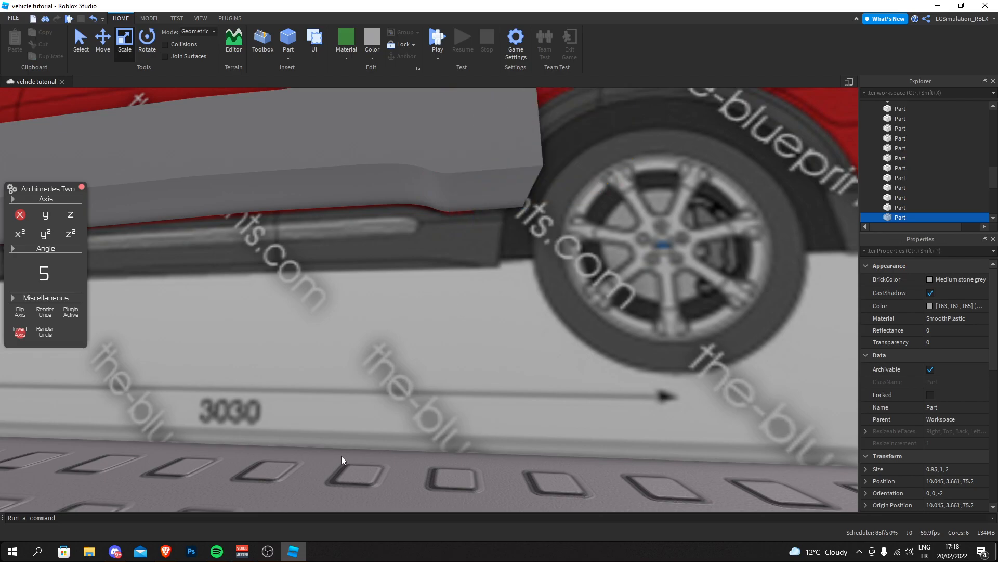
# Delete the five rotated blocks over the front end of the car and close the Archimedes plugin
pyautogui.scroll(-5, 343, 457)
pyautogui.scroll(3, 343, 456)
pyautogui.moveTo(344, 455); pyautogui.dragTo(357, 455, button='right')
pyautogui.scroll(-4, 358, 454)
pyautogui.moveTo(637, 399); pyautogui.dragTo(379, 298)
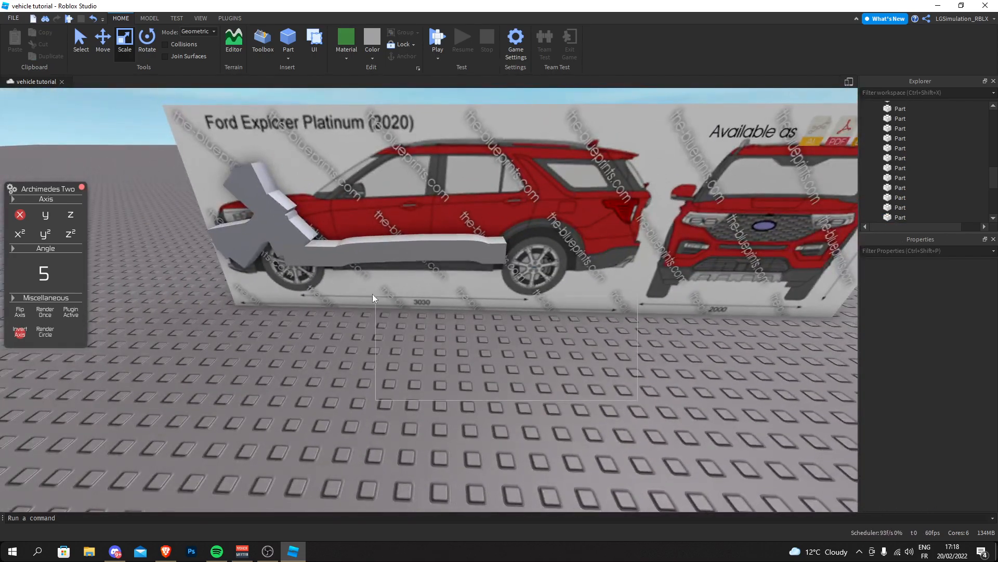
pyautogui.moveTo(293, 253); pyautogui.dragTo(266, 230)
pyautogui.moveTo(272, 246); pyautogui.dragTo(274, 252, button='right')
pyautogui.moveTo(176, 104); pyautogui.dragTo(414, 285)
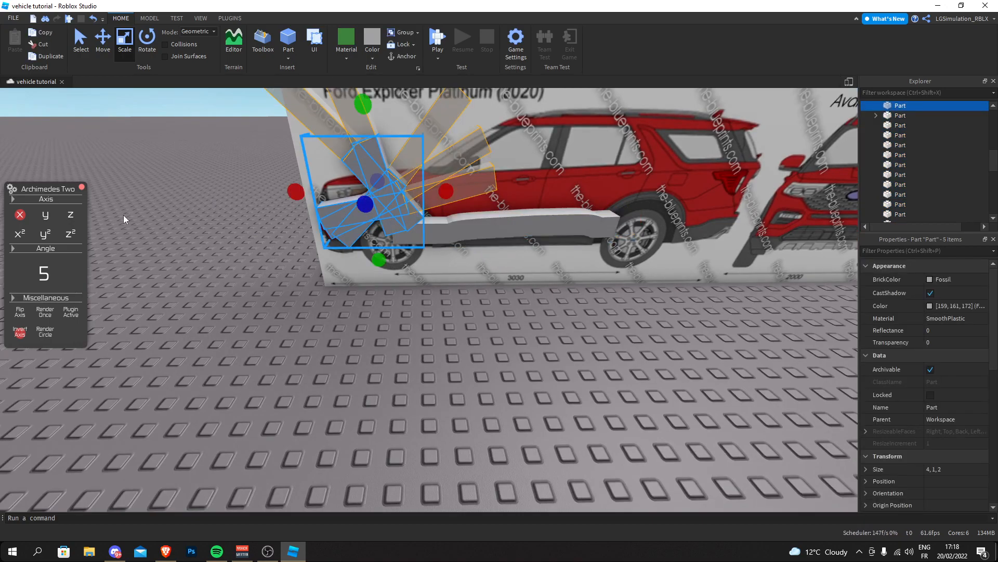
pyautogui.press('Delete')
pyautogui.hotkey('ctrl', 'z')
pyautogui.click(82, 187)
# Select all the sill segments and extend them upward by 5 studs to a height of 6 with the F3X Resize tool
pyautogui.moveTo(657, 291); pyautogui.dragTo(300, 145)
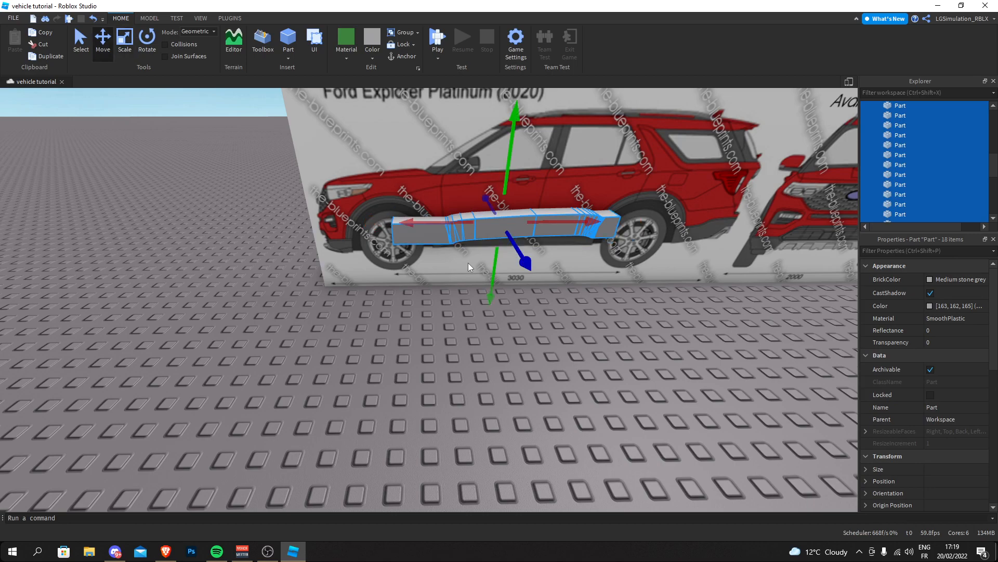
pyautogui.click(157, 20)
pyautogui.moveTo(451, 222); pyautogui.dragTo(463, 223, button='right')
pyautogui.click(231, 20)
pyautogui.press('f')
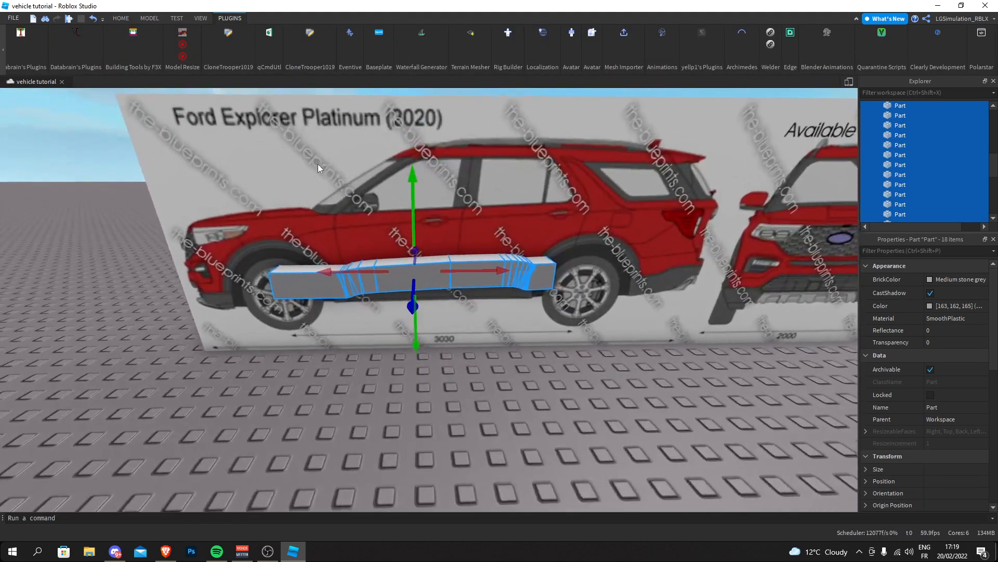
pyautogui.click(134, 34)
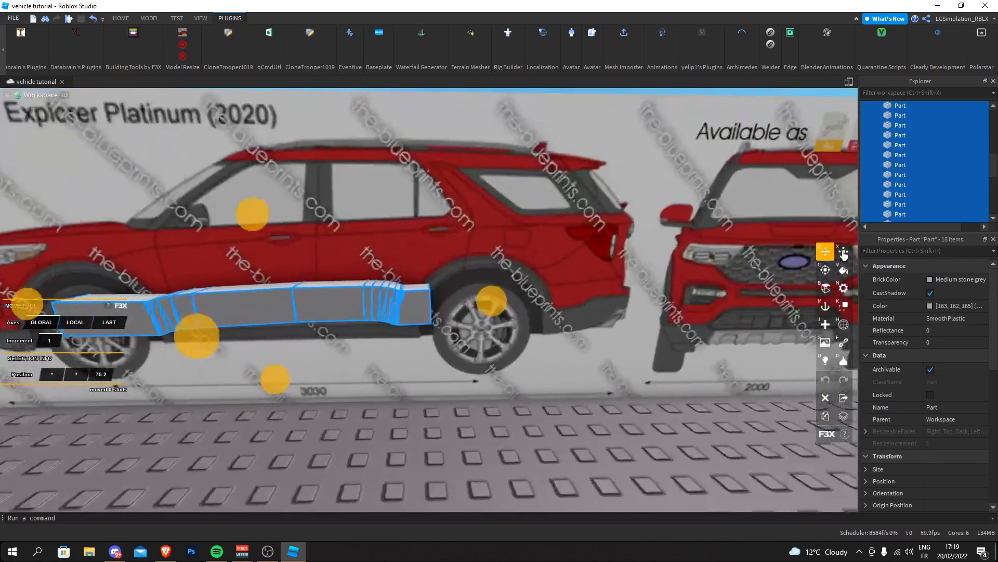
pyautogui.click(844, 252)
pyautogui.scroll(-5, 587, 249)
pyautogui.scroll(3, 587, 250)
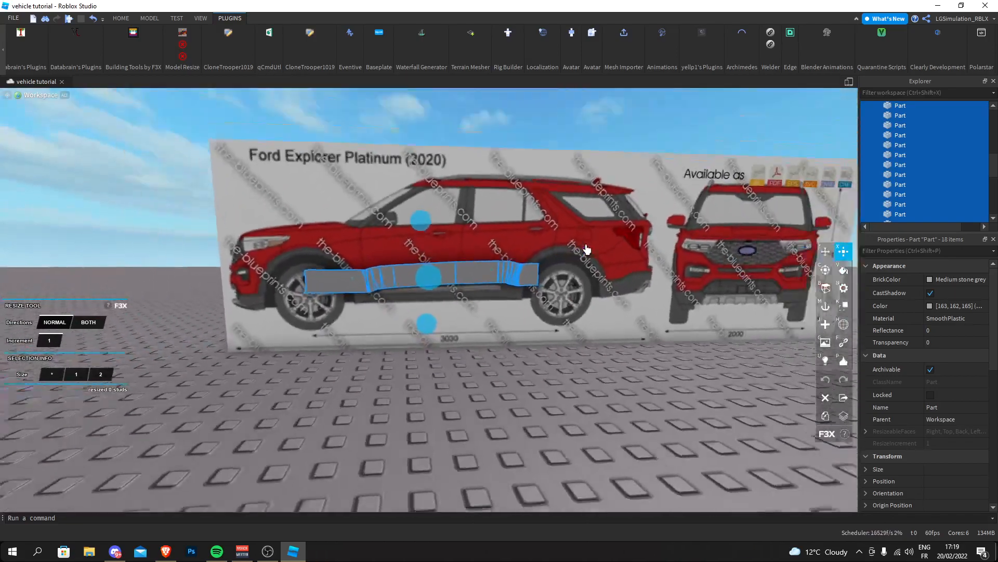
pyautogui.scroll(4, 587, 249)
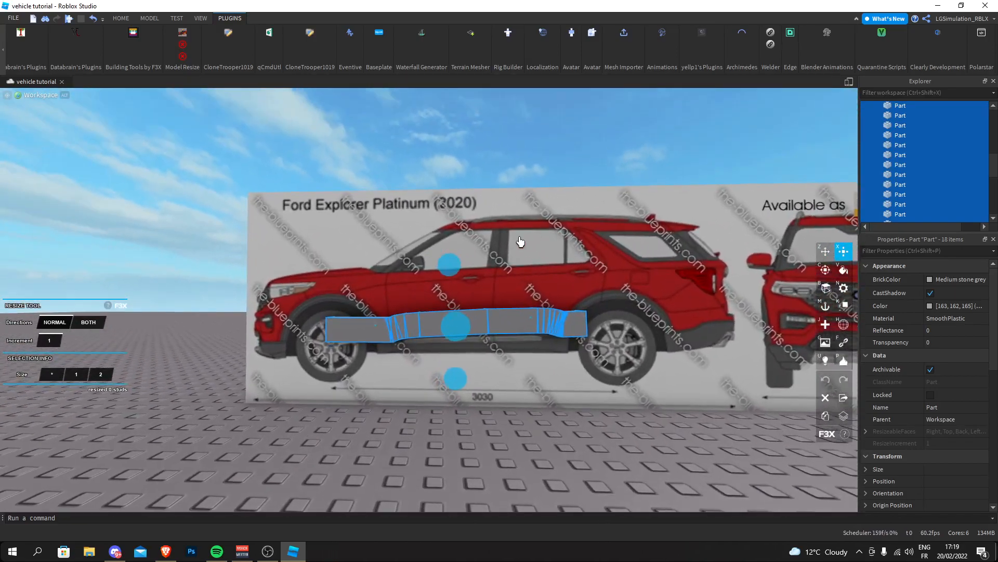
pyautogui.scroll(2, 572, 260)
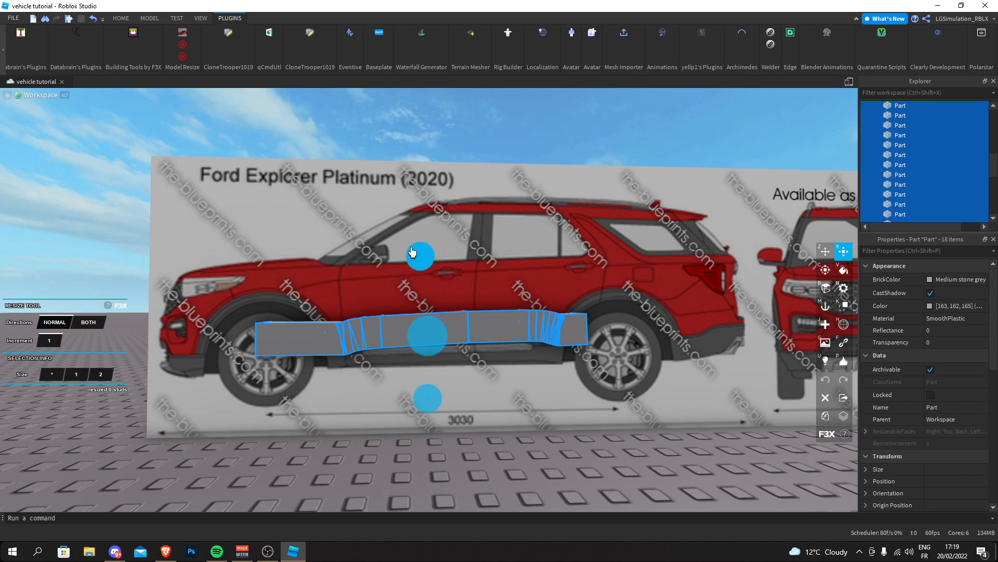
pyautogui.moveTo(419, 268); pyautogui.dragTo(395, 136)
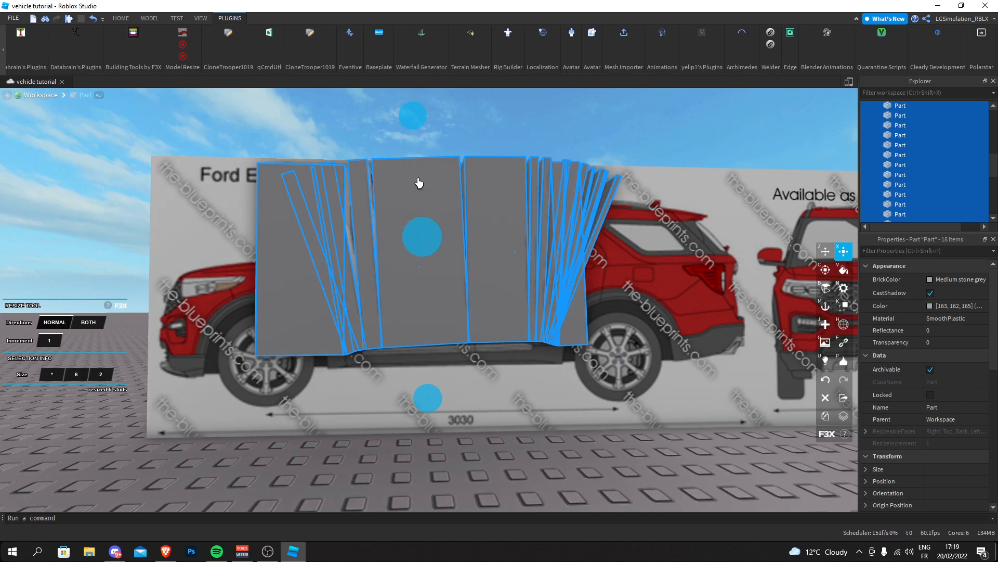
pyautogui.moveTo(514, 257)
pyautogui.mouseDown()
pyautogui.moveTo(538, 254)
pyautogui.moveTo(508, 251)
pyautogui.mouseUp()
# Widen the 2.8-stud middle segment in both directions to cover the gaps between the raised segments
pyautogui.click(121, 19)
pyautogui.click(125, 41)
pyautogui.click(258, 154)
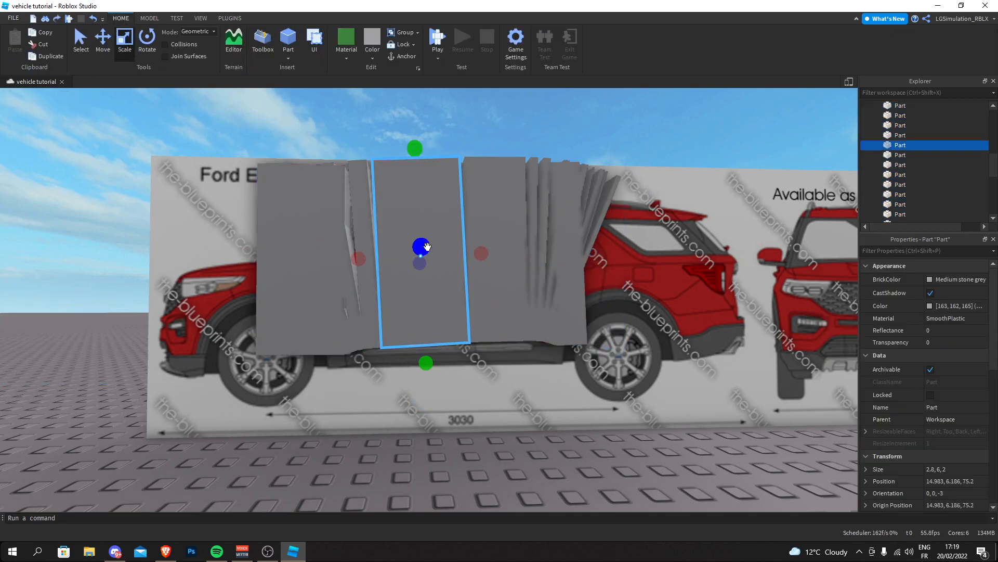
pyautogui.keyDown('ctrl'); pyautogui.moveTo(482, 253); pyautogui.dragTo(645, 237); pyautogui.keyUp('ctrl')
pyautogui.click(544, 406)
pyautogui.moveTo(544, 405); pyautogui.dragTo(544, 413, button='right')
pyautogui.scroll(-3, 544, 405)
pyautogui.moveTo(214, 166); pyautogui.dragTo(545, 325)
pyautogui.press('s')
pyautogui.press('a')
pyautogui.hotkey('ctrl', '2')
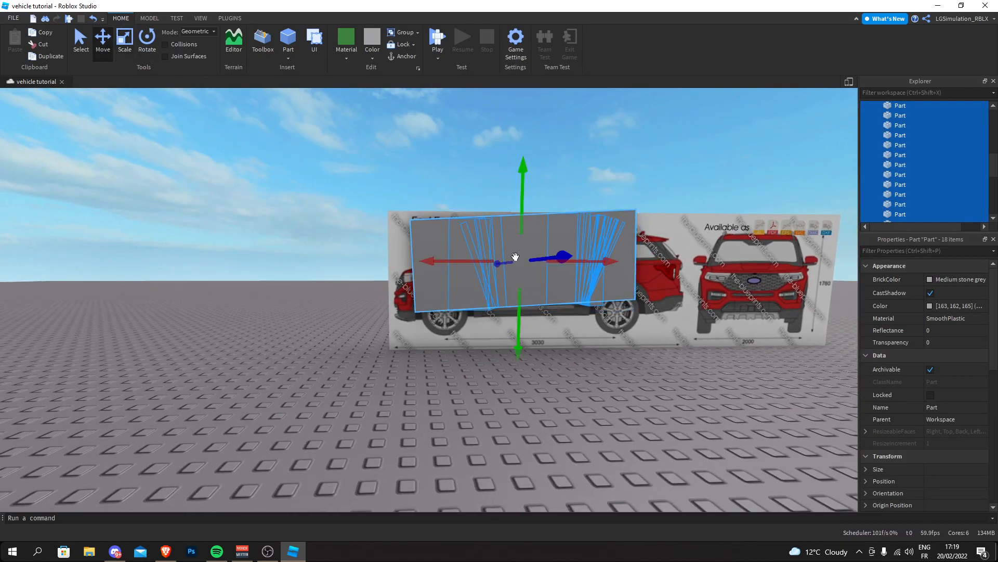
pyautogui.press('d')
pyautogui.press('w')
pyautogui.click(496, 353)
# Stretch the rearmost segment backward past the rear wheel
pyautogui.moveTo(496, 352); pyautogui.dragTo(486, 351, button='right')
pyautogui.press('w')
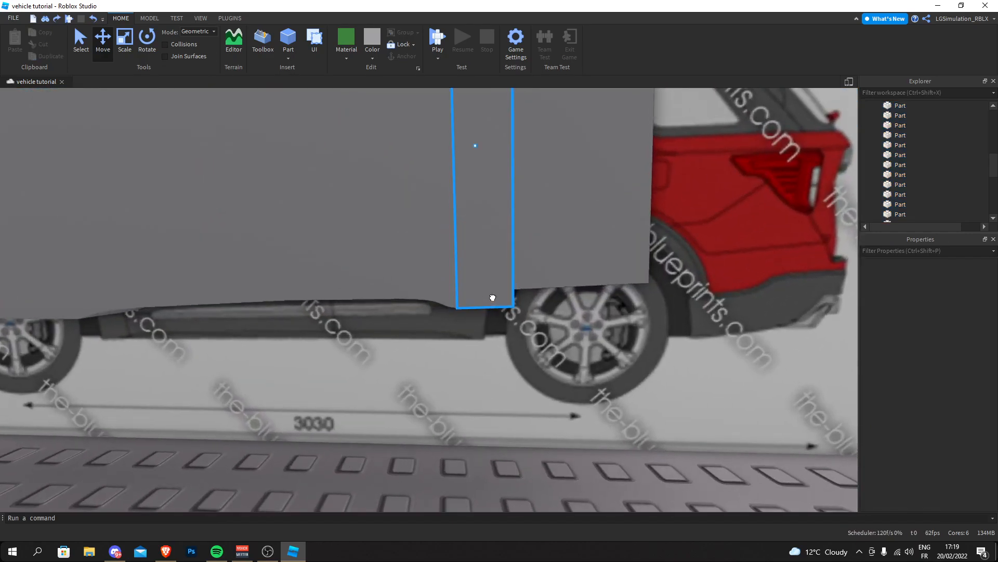
pyautogui.click(493, 296)
pyautogui.press('d')
pyautogui.hotkey('ctrl', '3')
pyautogui.moveTo(388, 143); pyautogui.dragTo(592, 138)
pyautogui.click(541, 347)
# Stretch the front segment forward past the front wheel
pyautogui.press('a')
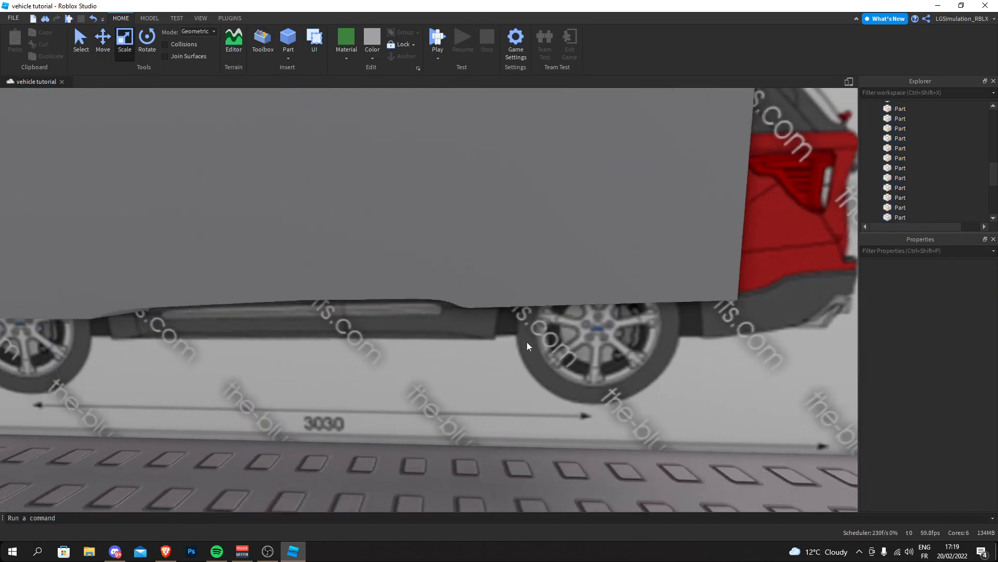
pyautogui.press('w')
pyautogui.moveTo(542, 330); pyautogui.dragTo(544, 330, button='right')
pyautogui.press('s')
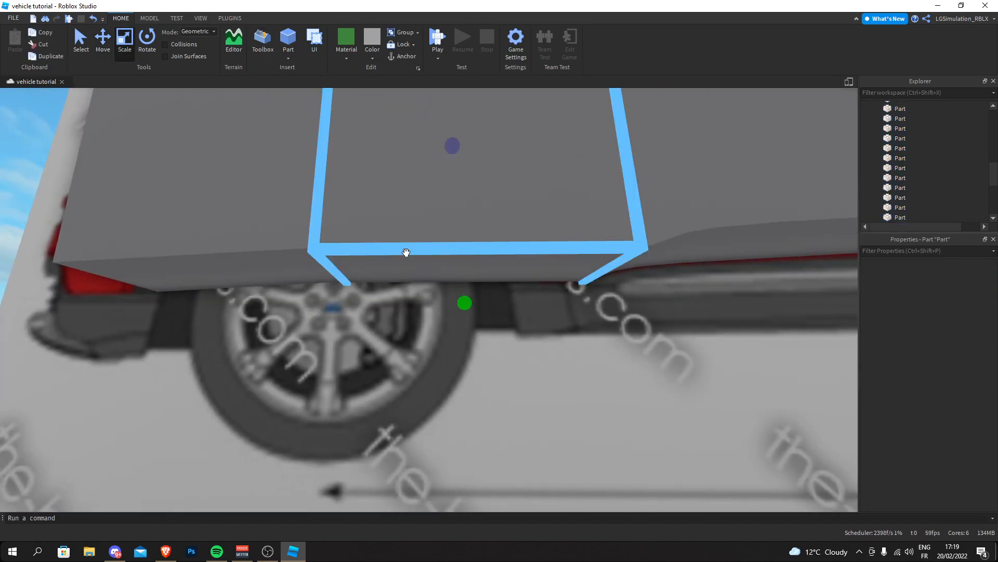
pyautogui.click(406, 252)
pyautogui.press('s')
pyautogui.moveTo(356, 146); pyautogui.dragTo(379, 149)
pyautogui.click(235, 315)
pyautogui.click(254, 264)
pyautogui.click(214, 372)
# Duplicate all the raised sill segments and move the copy away from the side blueprint toward the car body
pyautogui.moveTo(213, 372); pyautogui.dragTo(212, 376, button='right')
pyautogui.press('s')
pyautogui.moveTo(278, 182); pyautogui.dragTo(525, 280)
pyautogui.press('w')
pyautogui.click(103, 41)
pyautogui.moveTo(284, 161); pyautogui.dragTo(285, 162, button='right')
pyautogui.press('s')
pyautogui.hotkey('ctrl', 'd')
pyautogui.moveTo(308, 219); pyautogui.dragTo(507, 184)
pyautogui.press('d')
# Union the duplicated segments into one solid
pyautogui.click(146, 19)
pyautogui.click(502, 39)
pyautogui.press('s')
pyautogui.press('d')
pyautogui.press('w')
pyautogui.moveTo(508, 184); pyautogui.dragTo(468, 182, button='right')
pyautogui.press('s')
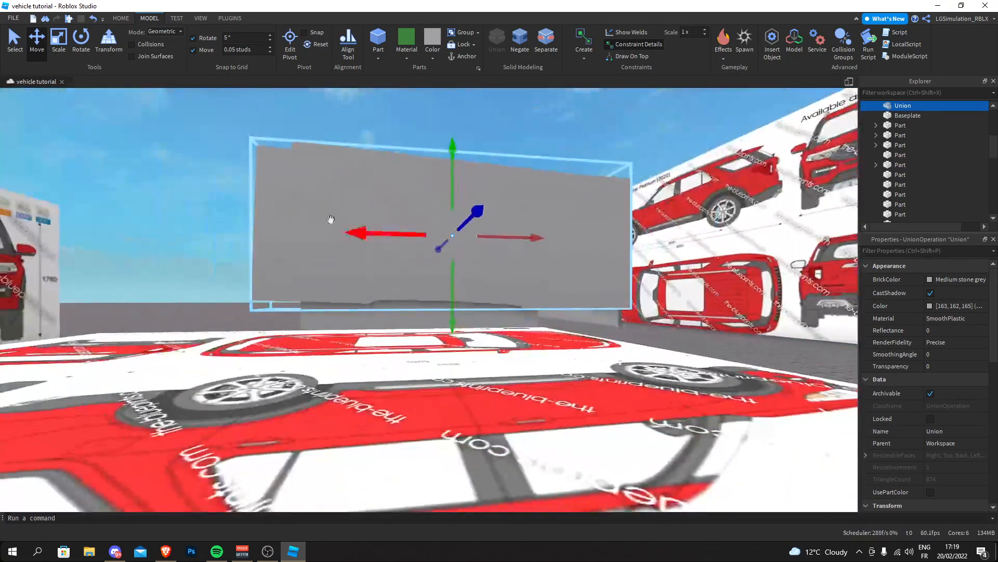
# Negate the union overlapping the side of the car body and duplicate the negative part
pyautogui.click(200, 169)
pyautogui.moveTo(200, 169); pyautogui.dragTo(188, 175, button='right')
pyautogui.click(446, 207)
pyautogui.moveTo(446, 207); pyautogui.dragTo(446, 206, button='right')
pyautogui.click(363, 155)
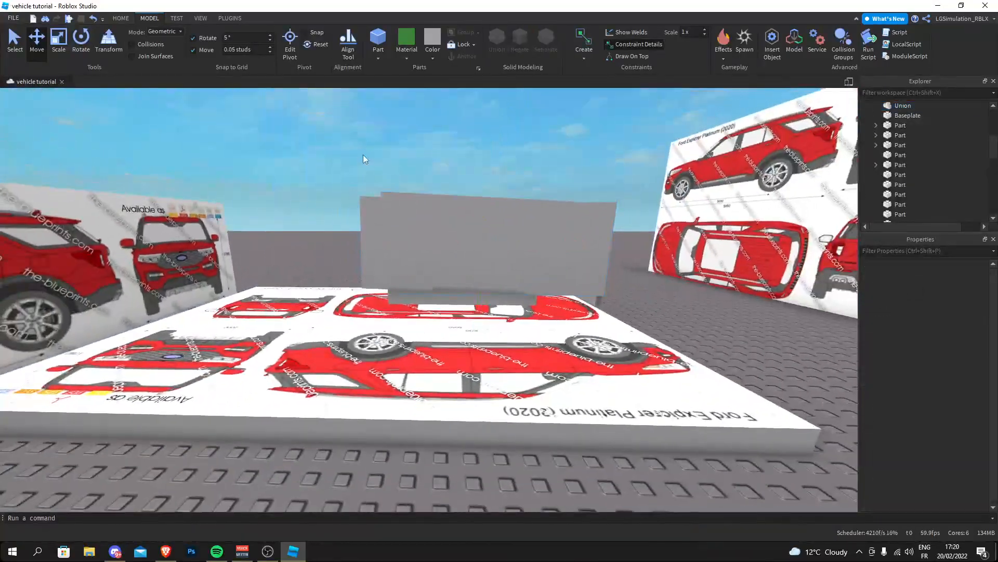
pyautogui.moveTo(378, 170); pyautogui.dragTo(378, 169, button='right')
pyautogui.click(391, 270)
pyautogui.moveTo(391, 270); pyautogui.dragTo(391, 270, button='right')
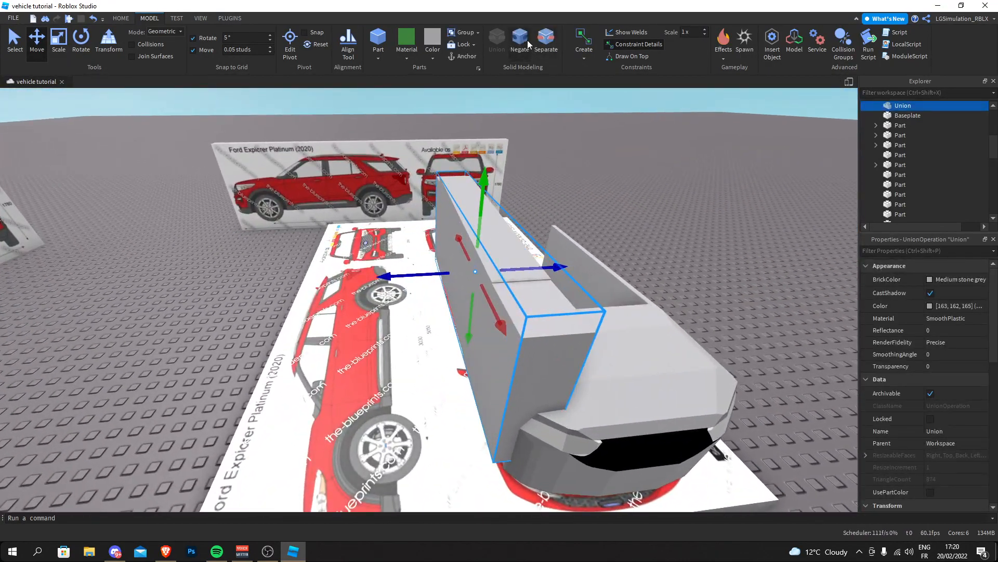
pyautogui.click(527, 42)
pyautogui.scroll(5, 461, 213)
pyautogui.hotkey('ctrl', 'd')
pyautogui.moveTo(396, 286); pyautogui.dragTo(396, 285, button='right')
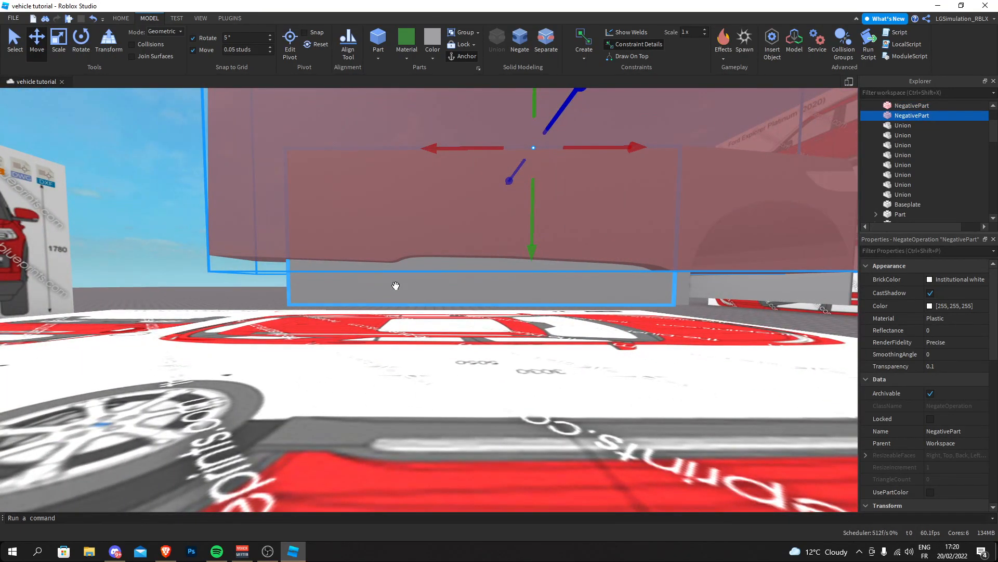
# Union the lower side panel with one negative copy to cut the sill contour into its upper edge
pyautogui.keyDown('ctrl'); pyautogui.click(396, 286); pyautogui.keyUp('ctrl')
pyautogui.click(500, 52)
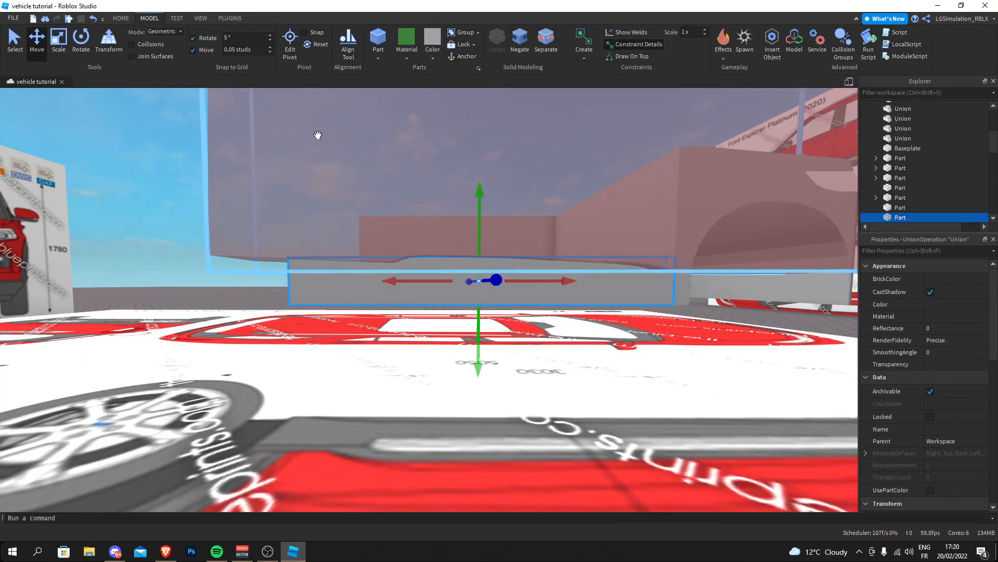
pyautogui.click(196, 242)
pyautogui.moveTo(196, 242); pyautogui.dragTo(196, 243, button='right')
pyautogui.moveTo(350, 364); pyautogui.dragTo(350, 364, button='right')
pyautogui.moveTo(248, 229); pyautogui.dragTo(248, 229, button='right')
pyautogui.press('w')
pyautogui.press('d')
pyautogui.click(397, 285)
pyautogui.moveTo(282, 273); pyautogui.dragTo(240, 283)
pyautogui.moveTo(241, 282); pyautogui.dragTo(241, 283, button='right')
pyautogui.moveTo(292, 350); pyautogui.dragTo(291, 350, button='right')
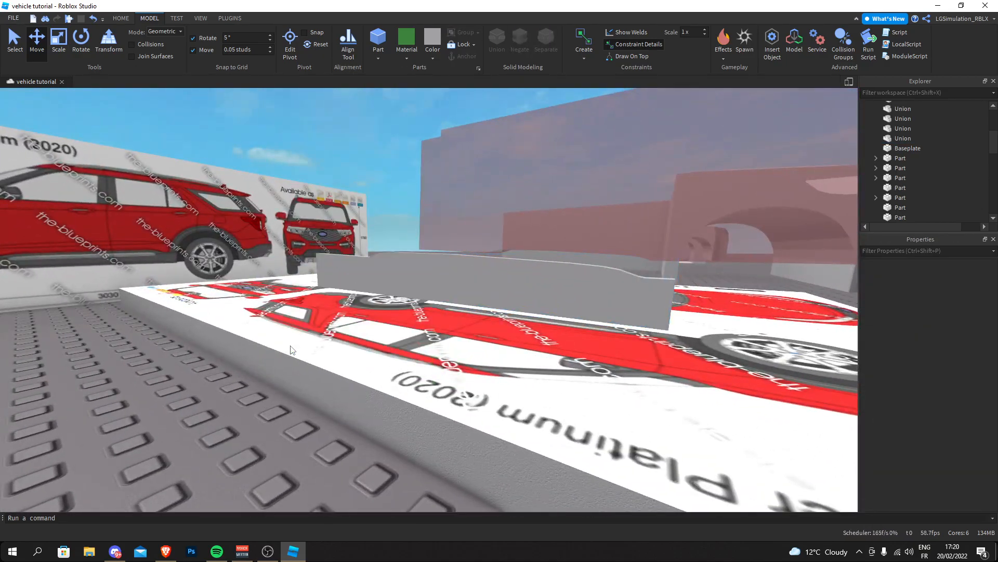
# Examine the cut lower side panel against the side blueprint and the remaining negative part
pyautogui.click(538, 276)
pyautogui.moveTo(472, 323); pyautogui.dragTo(472, 323, button='right')
pyautogui.scroll(-5, 472, 323)
pyautogui.scroll(6, 262, 292)
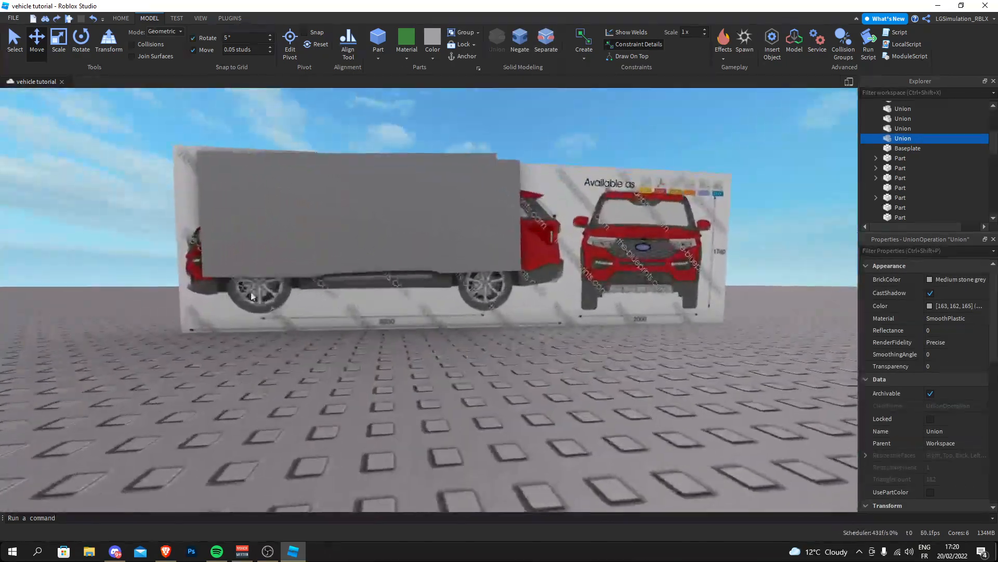
pyautogui.scroll(-6, 507, 292)
pyautogui.moveTo(507, 292); pyautogui.dragTo(506, 291, button='right')
pyautogui.scroll(6, 506, 292)
pyautogui.scroll(-6, 507, 291)
pyautogui.scroll(4, 506, 291)
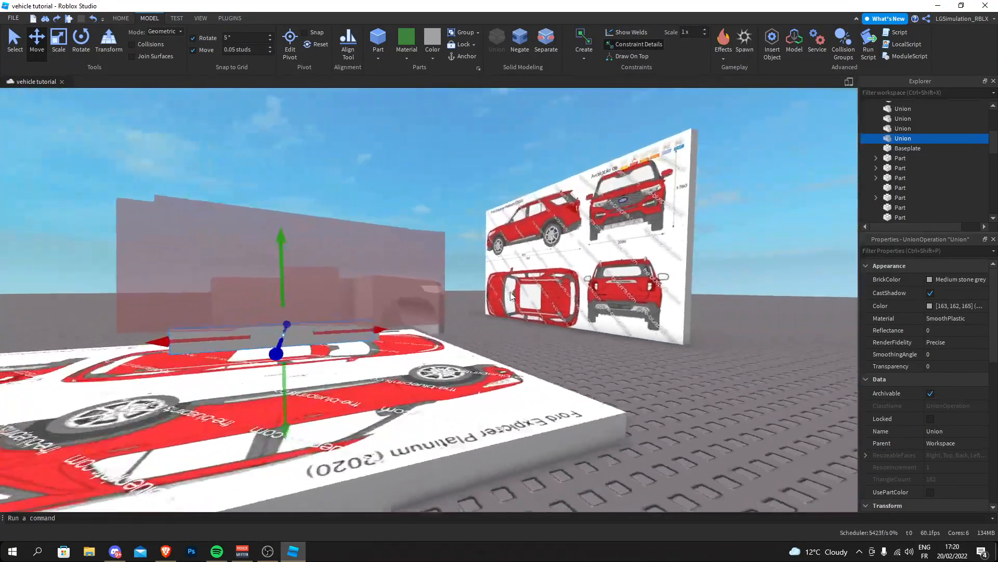
pyautogui.keyDown('ctrl'); pyautogui.click(413, 218); pyautogui.keyUp('ctrl')
pyautogui.moveTo(400, 161); pyautogui.dragTo(314, 238, button='right')
pyautogui.press('d')
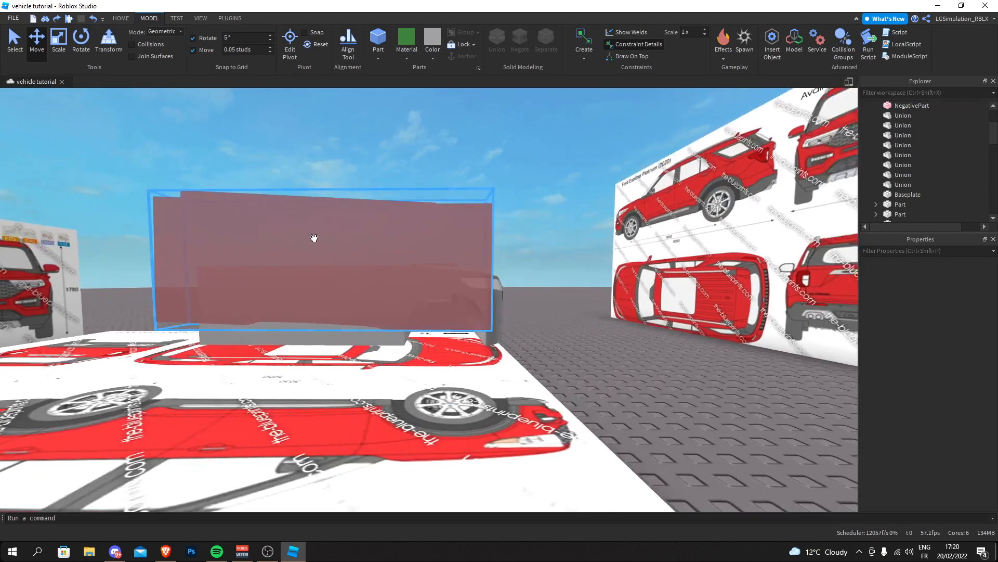
# Duplicate the negative contour part and move the copy over the near side of the car body
pyautogui.click(314, 238)
pyautogui.moveTo(413, 237); pyautogui.dragTo(412, 237, button='right')
pyautogui.press('s')
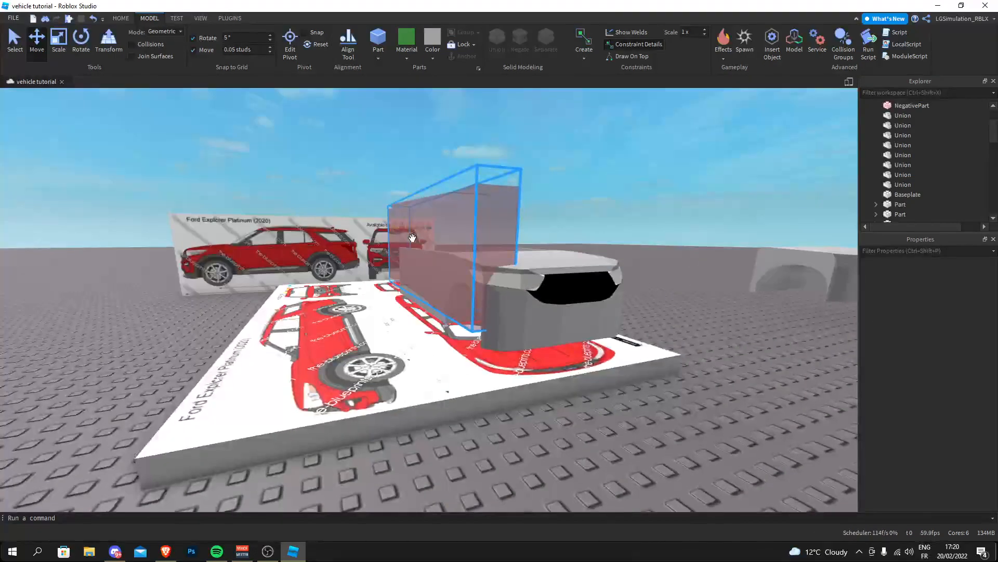
pyautogui.hotkey('ctrl', 'd')
pyautogui.moveTo(370, 246); pyautogui.dragTo(632, 239)
pyautogui.click(371, 178)
pyautogui.moveTo(371, 175); pyautogui.dragTo(370, 174, button='right')
pyautogui.press('w')
pyautogui.click(533, 176)
pyautogui.moveTo(533, 177); pyautogui.dragTo(264, 375)
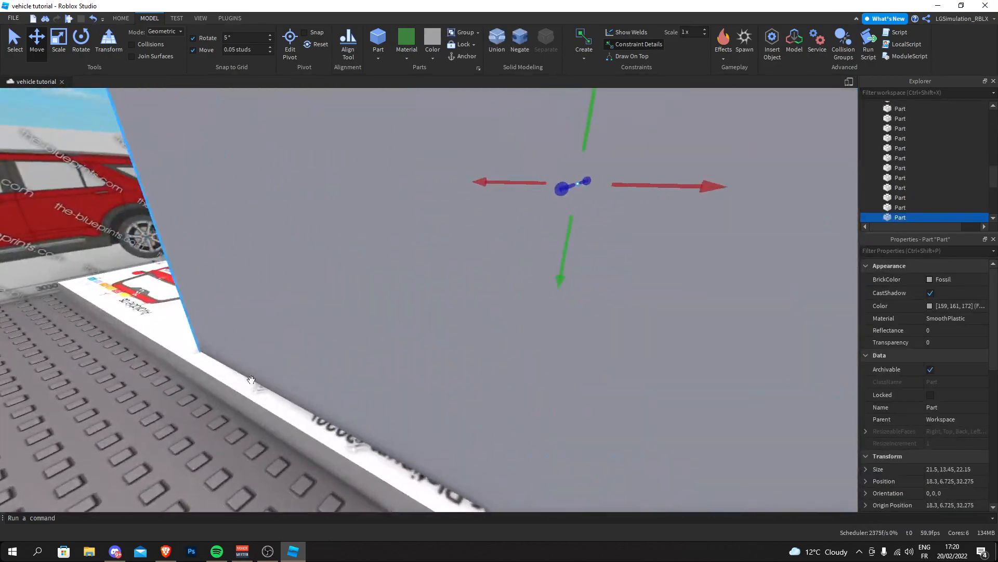
# Union the near side panel copy with the negative part to cut out the lower sill piece
pyautogui.click(192, 393)
pyautogui.press('w')
pyautogui.moveTo(191, 393); pyautogui.dragTo(191, 393, button='right')
pyautogui.click(384, 289)
pyautogui.moveTo(385, 288); pyautogui.dragTo(387, 279, button='right')
pyautogui.press('w')
pyautogui.click(370, 366)
pyautogui.moveTo(370, 365); pyautogui.dragTo(379, 360, button='right')
pyautogui.keyDown('ctrl'); pyautogui.click(512, 95); pyautogui.keyUp('ctrl')
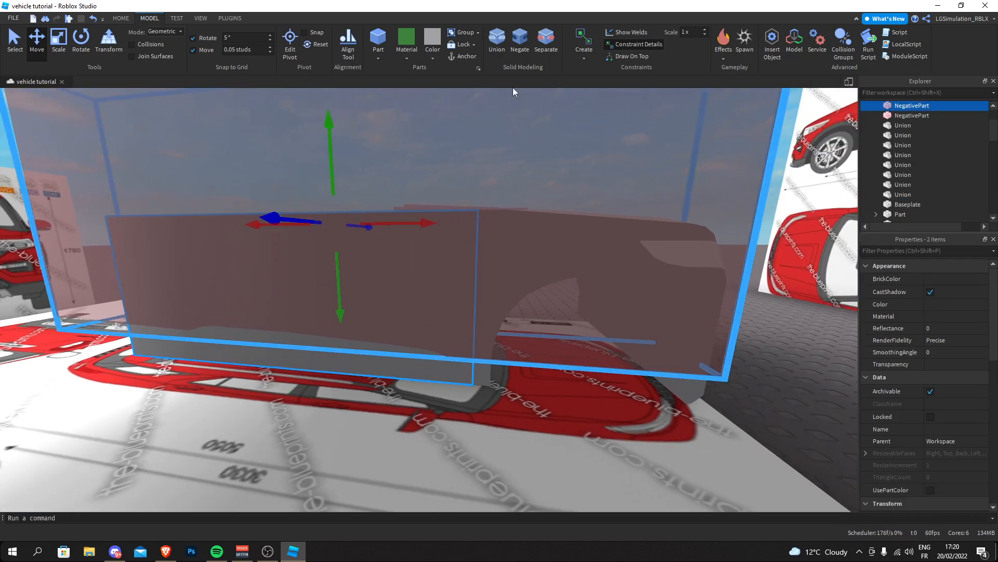
pyautogui.click(498, 47)
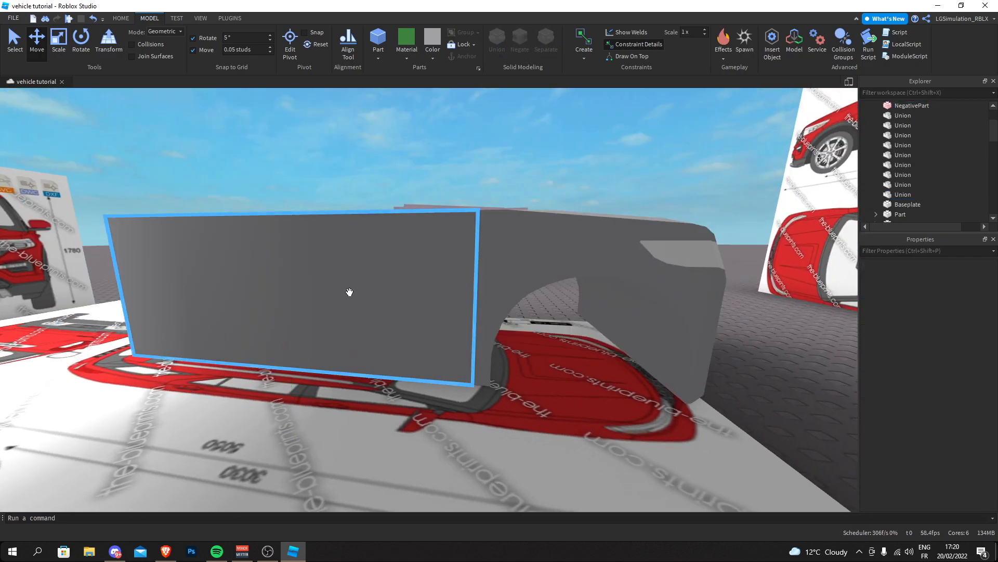
pyautogui.moveTo(191, 316); pyautogui.dragTo(264, 298)
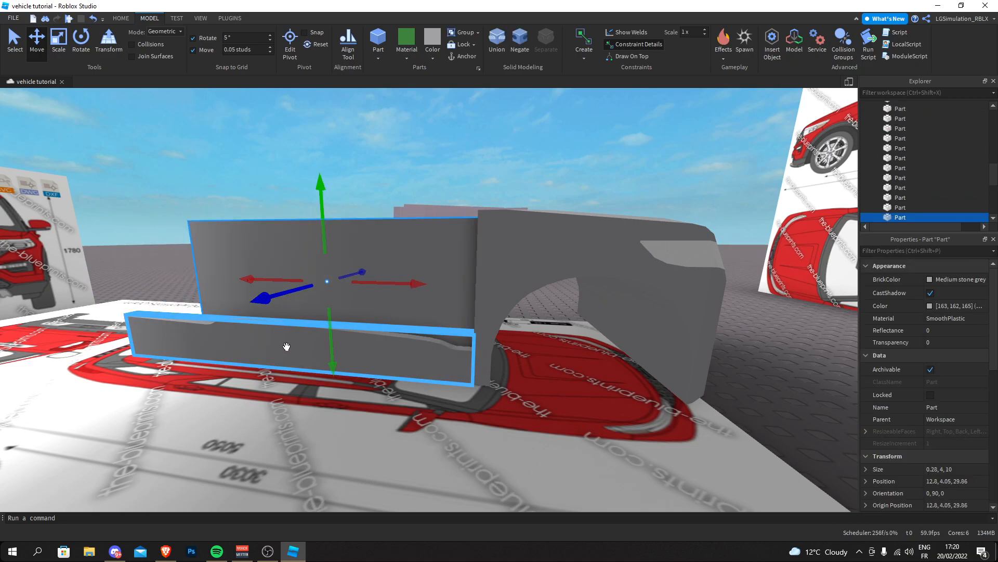
pyautogui.hotkey('ctrl', 'z')
pyautogui.moveTo(287, 347); pyautogui.dragTo(286, 347, button='right')
pyautogui.hotkey('ctrl', 'v')
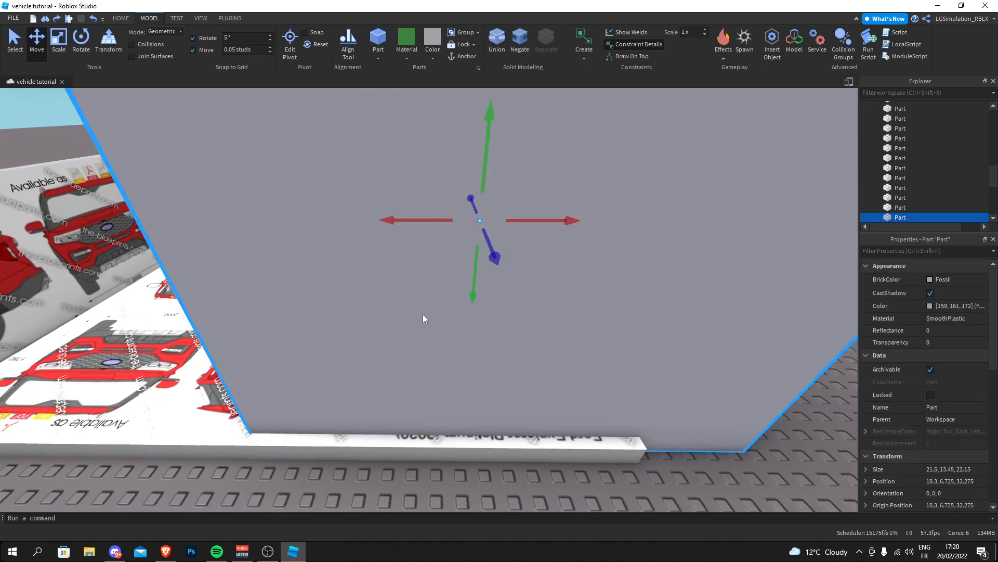
pyautogui.press('Delete')
# Build a thicker sill solid from side-by-side copies of the sill piece and move it against the near side panel
pyautogui.press('w')
pyautogui.moveTo(90, 340); pyautogui.dragTo(229, 316)
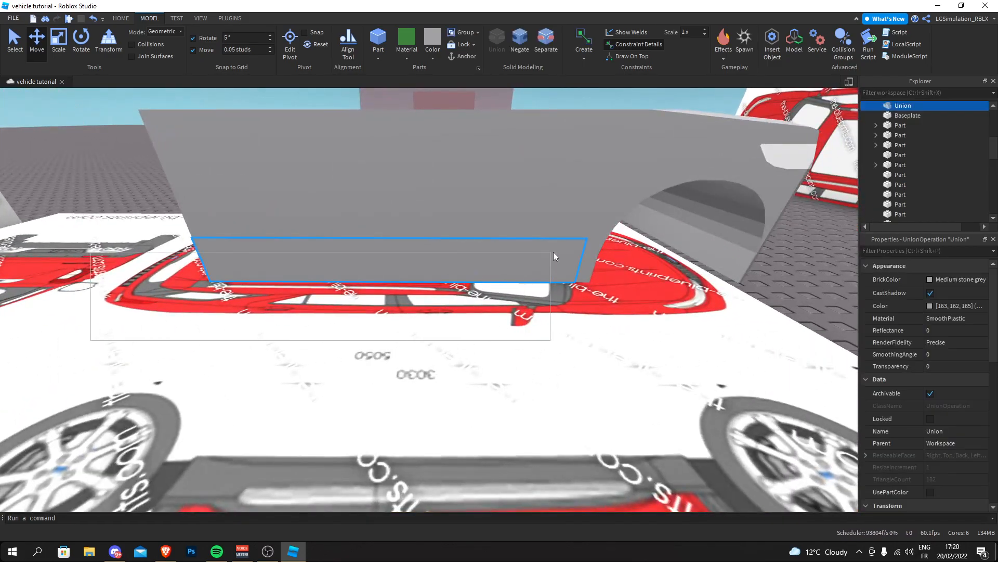
pyautogui.moveTo(598, 251); pyautogui.dragTo(573, 268, button='right')
pyautogui.hotkey('ctrl', 'd')
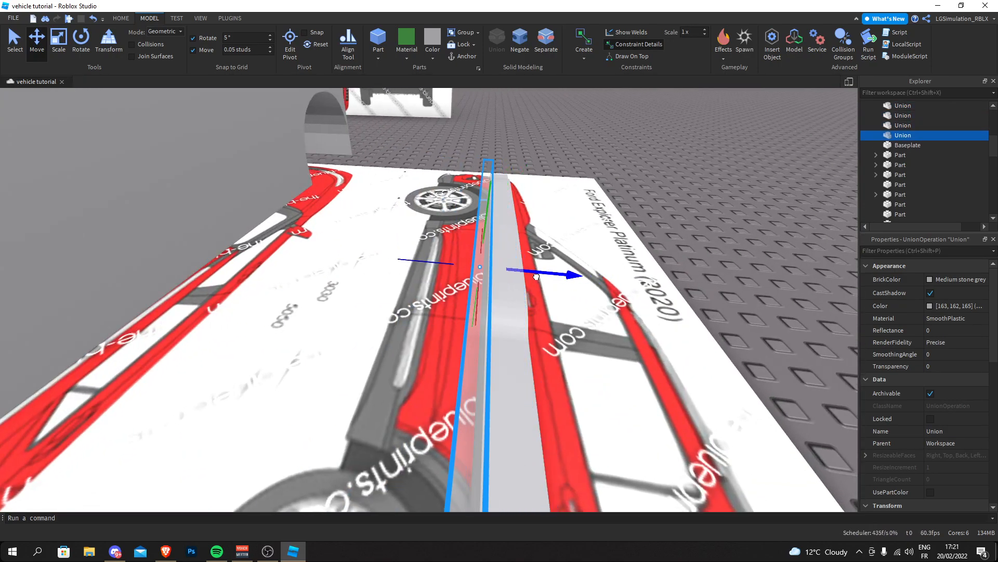
pyautogui.scroll(-5, 476, 253)
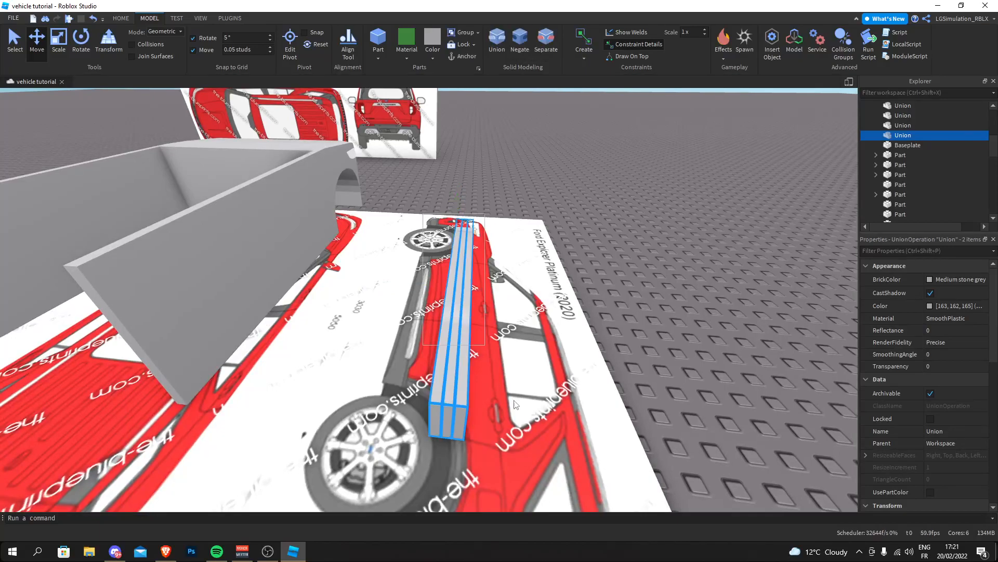
pyautogui.moveTo(508, 297); pyautogui.dragTo(355, 293)
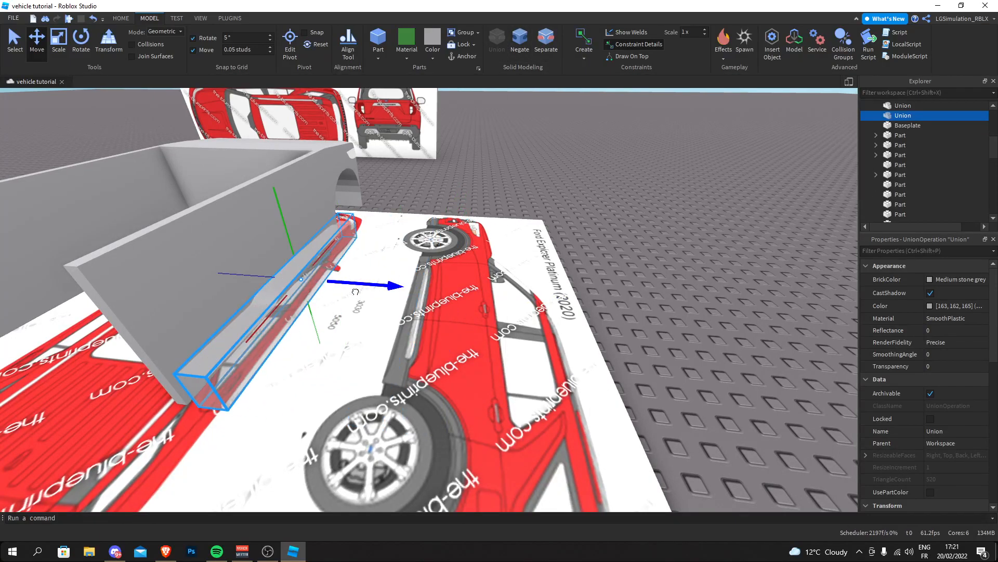
# Negate the thick sill solid and union it with the near side panel to cut out the sill contour
pyautogui.press('f')
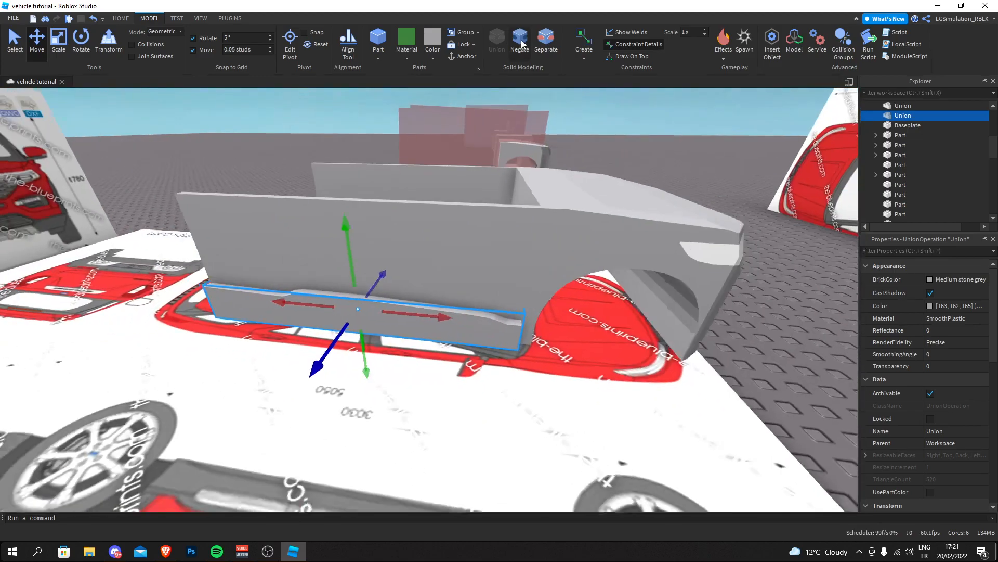
pyautogui.click(520, 42)
pyautogui.keyDown('ctrl'); pyautogui.click(416, 219); pyautogui.keyUp('ctrl')
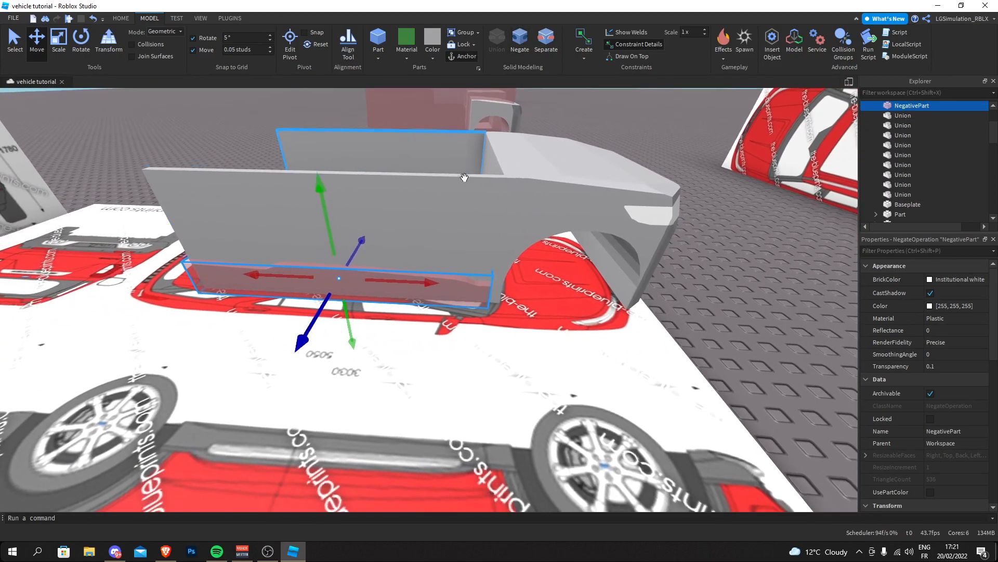
pyautogui.click(497, 41)
# Set the near sill piece's color to Black and enable UsePartColor
pyautogui.press('f')
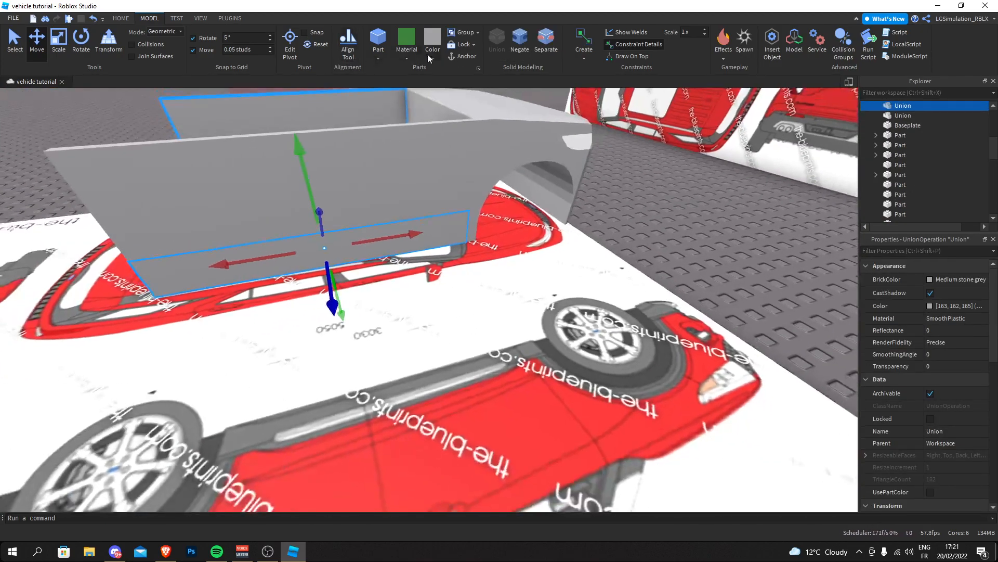
pyautogui.click(429, 54)
pyautogui.click(525, 235)
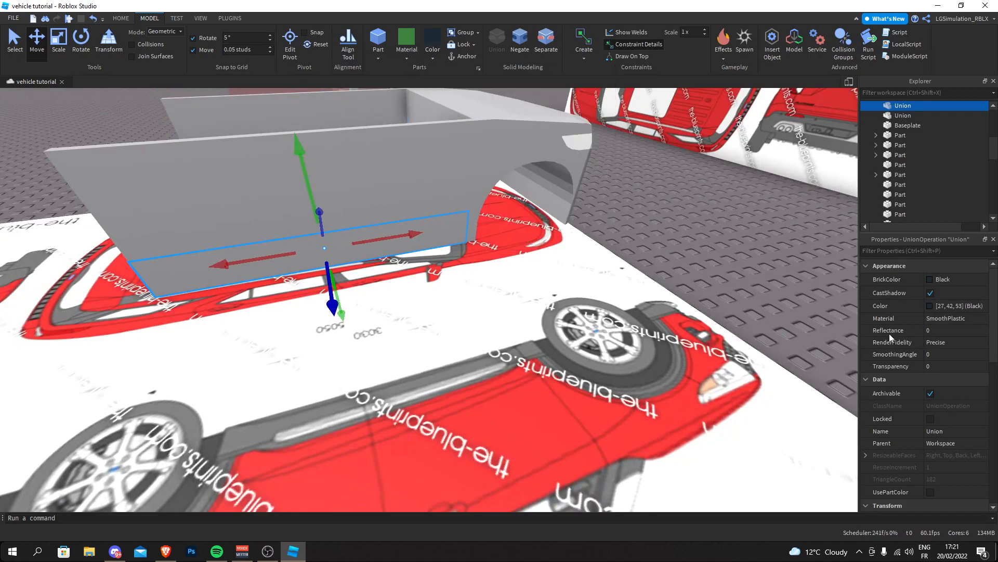
pyautogui.scroll(-1, 940, 386)
pyautogui.click(931, 380)
# Match the near sill piece's color to the front grille's Really black, 0, 0, 0
pyautogui.moveTo(388, 174); pyautogui.dragTo(388, 174, button='right')
pyautogui.click(416, 291)
pyautogui.press('f')
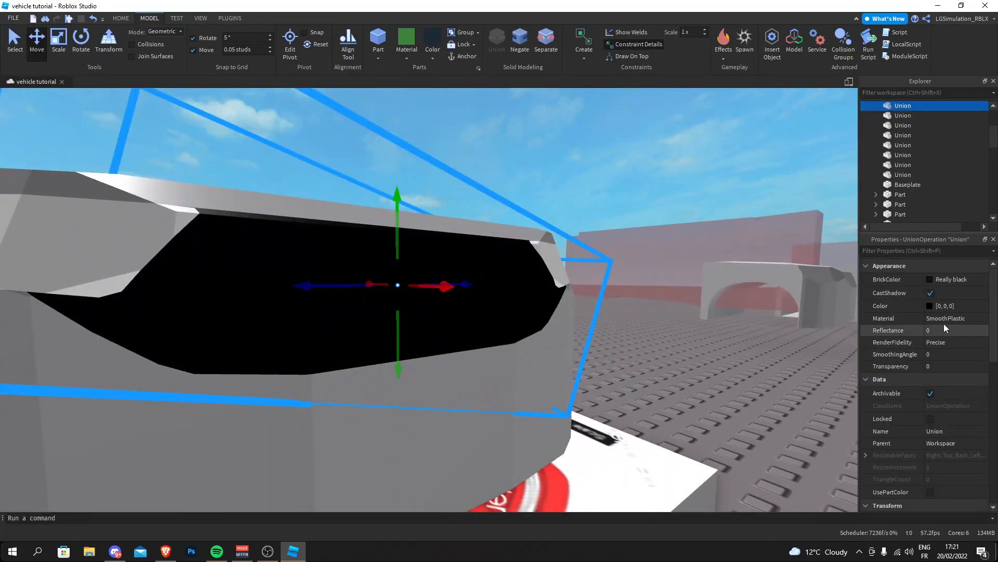
pyautogui.moveTo(676, 255); pyautogui.dragTo(675, 255, button='right')
pyautogui.click(519, 272)
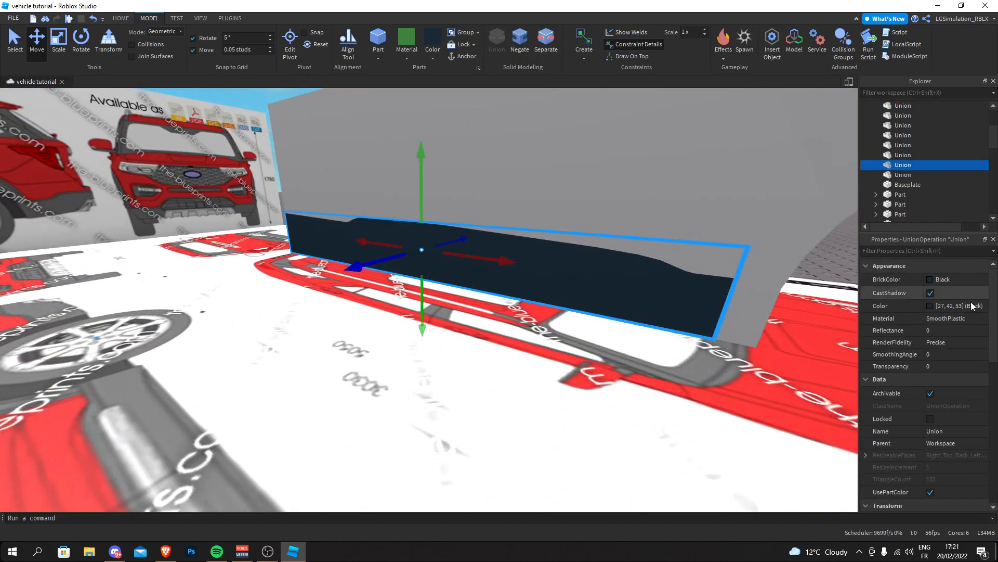
pyautogui.click(653, 376)
# Duplicate the black sill piece, move the copy onto the side blueprint, and separate it into its parts
pyautogui.press('s')
pyautogui.moveTo(653, 376); pyautogui.dragTo(652, 377, button='right')
pyautogui.scroll(-5, 654, 380)
pyautogui.moveTo(431, 341); pyautogui.dragTo(90, 208, button='right')
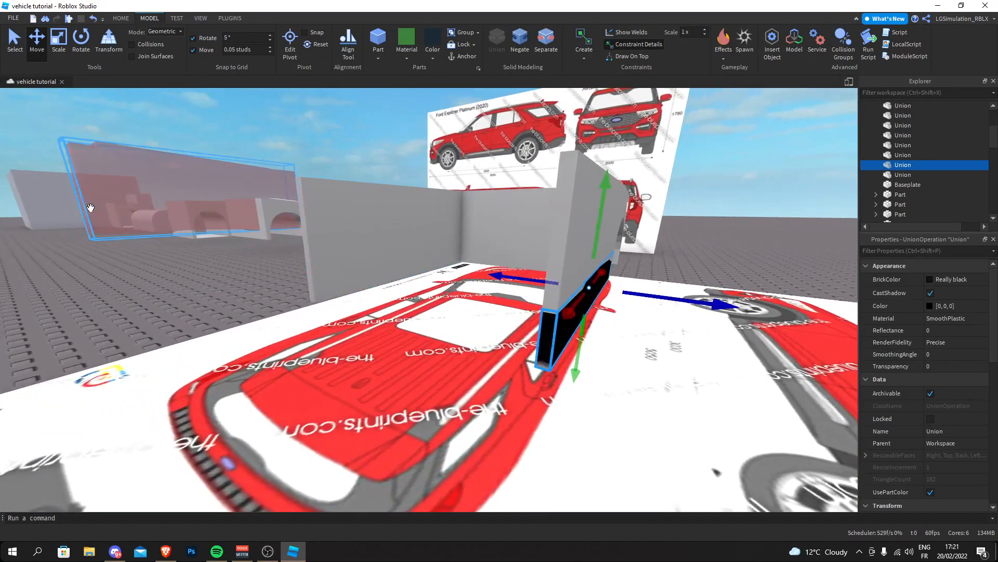
pyautogui.moveTo(168, 211); pyautogui.dragTo(497, 194, button='right')
pyautogui.click(334, 335)
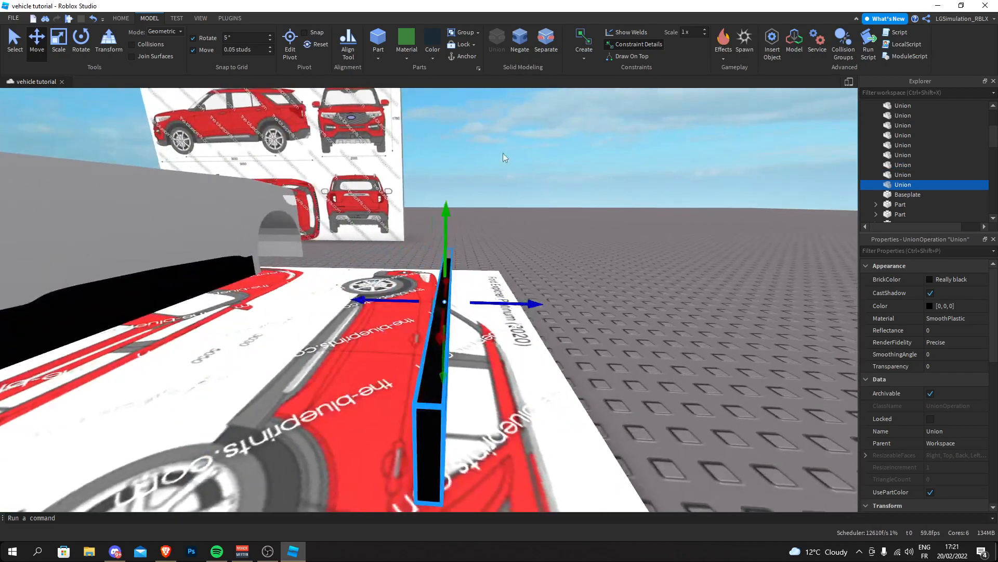
pyautogui.click(546, 52)
pyautogui.scroll(5, 610, 255)
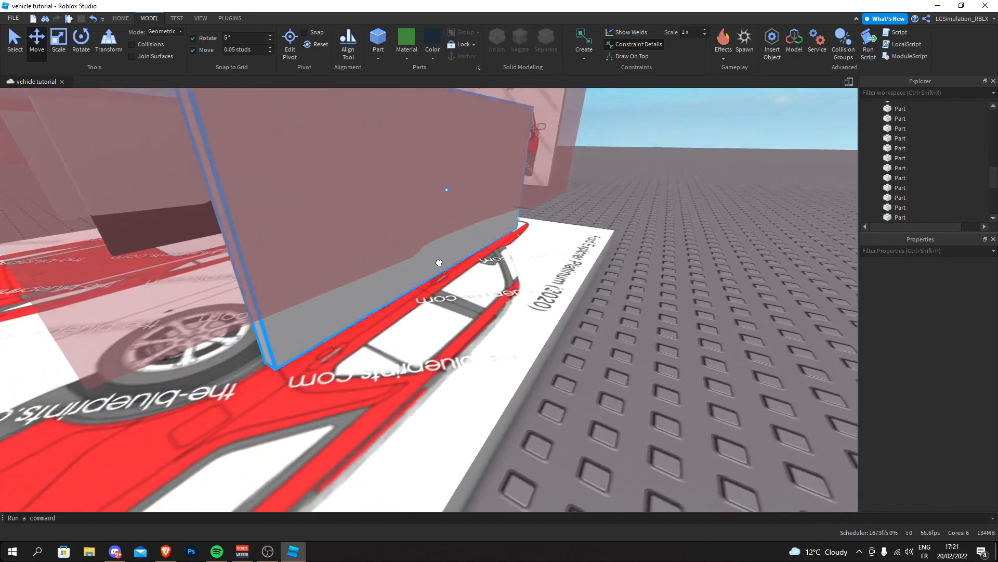
# Thicken the separated panel to about 1.18 studs and union it with its negative part into a thick sill solid
pyautogui.scroll(-5, 482, 187)
pyautogui.moveTo(482, 187); pyautogui.dragTo(504, 196, button='right')
pyautogui.hotkey('ctrl', 'z')
pyautogui.click(493, 48)
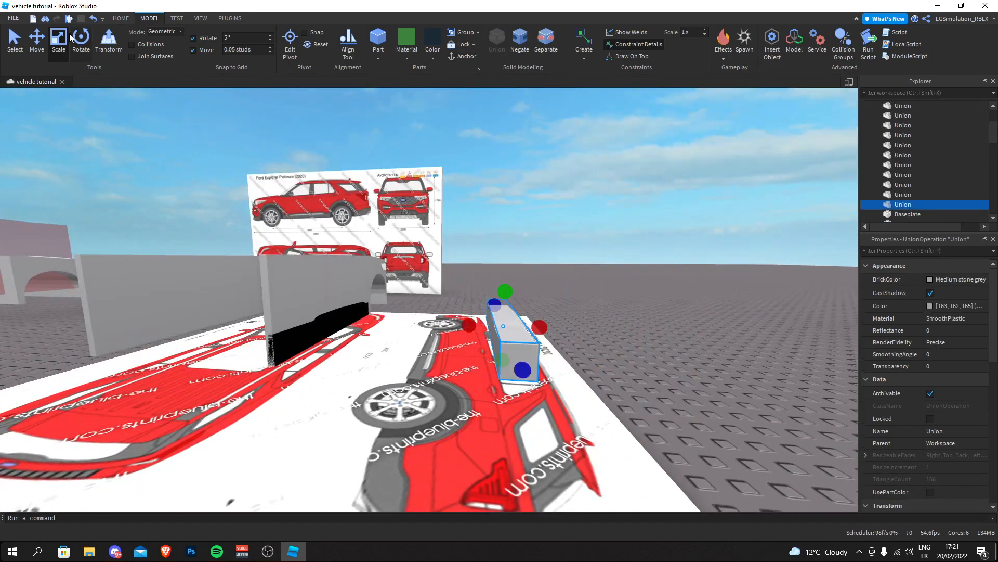
# Move the thick sill solid across the car body so it overlaps the far side panel
pyautogui.moveTo(564, 328); pyautogui.dragTo(549, 323, button='right')
pyautogui.moveTo(541, 373); pyautogui.dragTo(439, 273, button='right')
pyautogui.click(416, 367)
pyautogui.click(388, 298)
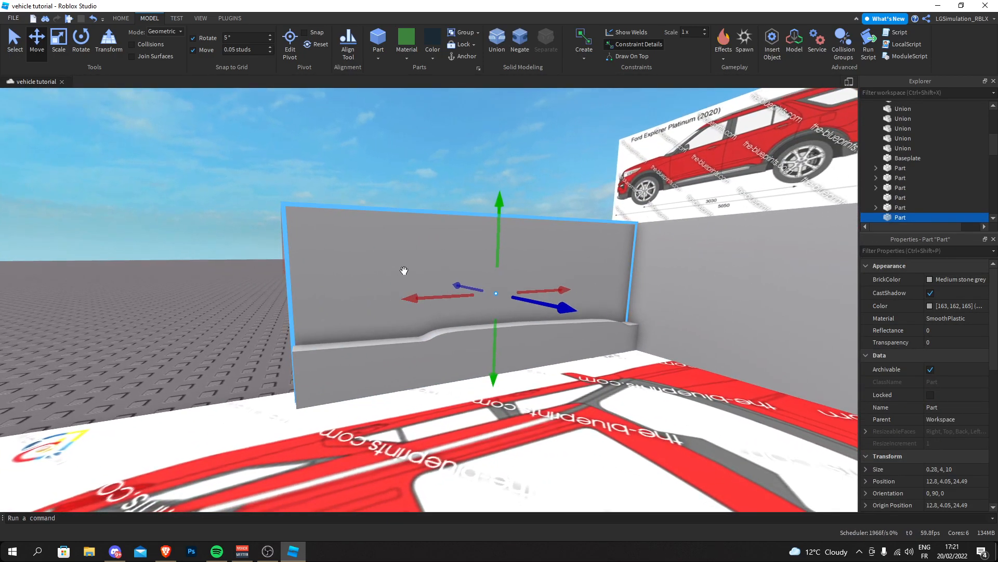
# Negate the thick sill solid and union it with the far side panel to cut out the sill contour
pyautogui.keyDown('ctrl'); pyautogui.click(409, 339); pyautogui.keyUp('ctrl')
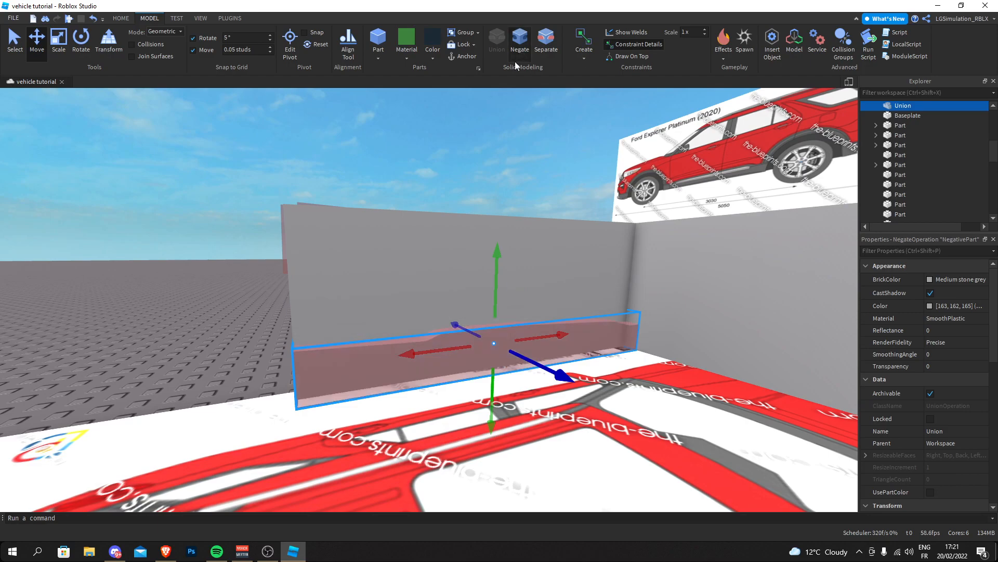
pyautogui.click(518, 53)
pyautogui.click(497, 36)
# Move the cut far side panel sideways relative to the uncut panel copy
pyautogui.moveTo(437, 183); pyautogui.dragTo(527, 247, button='right')
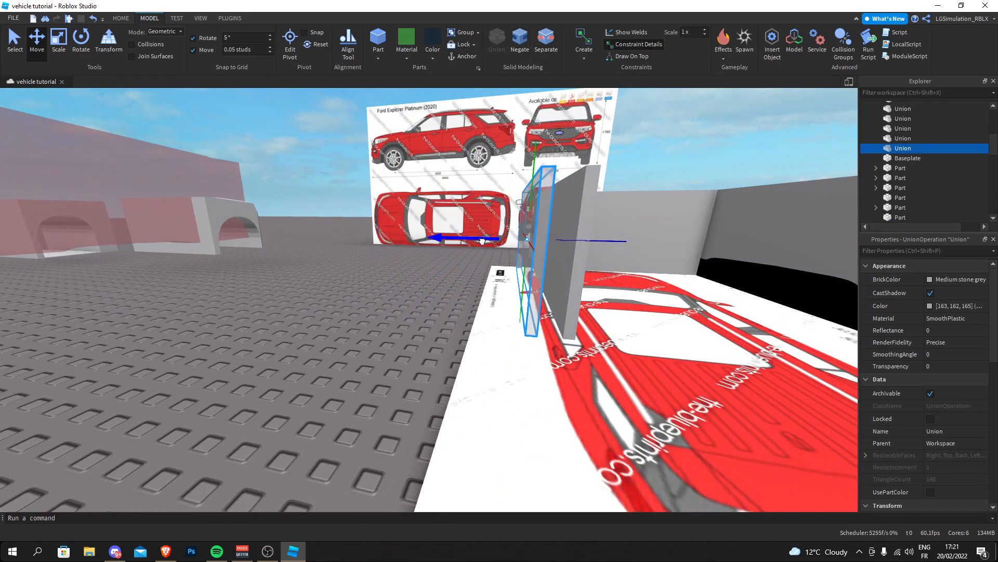
pyautogui.moveTo(486, 240); pyautogui.dragTo(493, 240)
pyautogui.moveTo(493, 240); pyautogui.dragTo(440, 221, button='right')
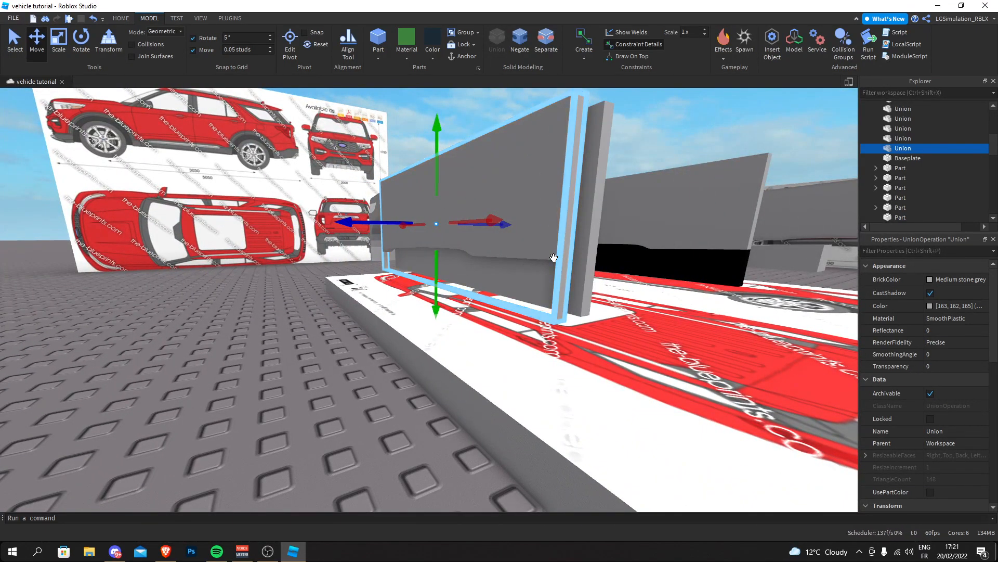
pyautogui.moveTo(553, 258); pyautogui.dragTo(363, 239, button='right')
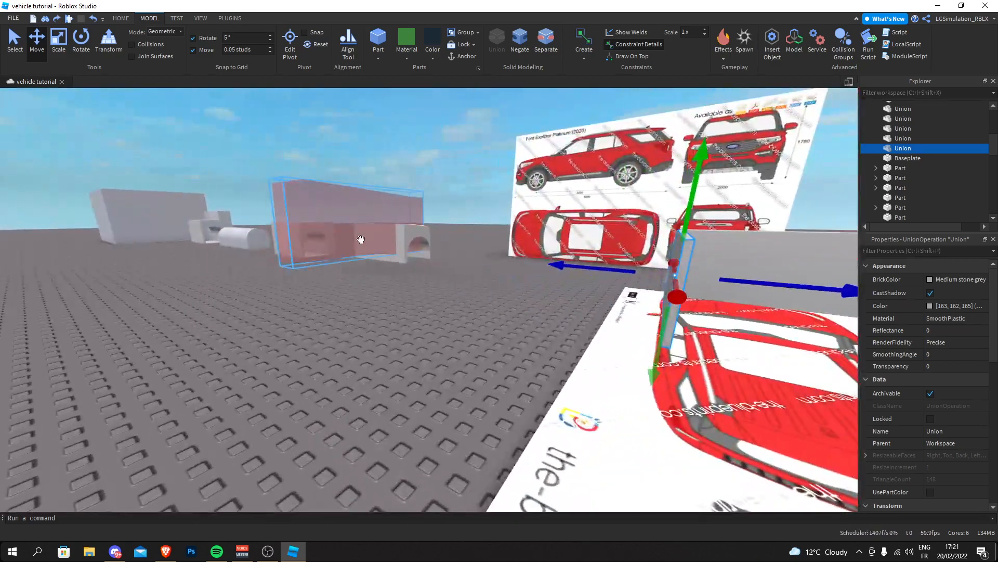
# Move the negative contour part over the far side panel copy and union them to cut out the lower sill piece
pyautogui.press('d')
pyautogui.moveTo(403, 225); pyautogui.dragTo(532, 230)
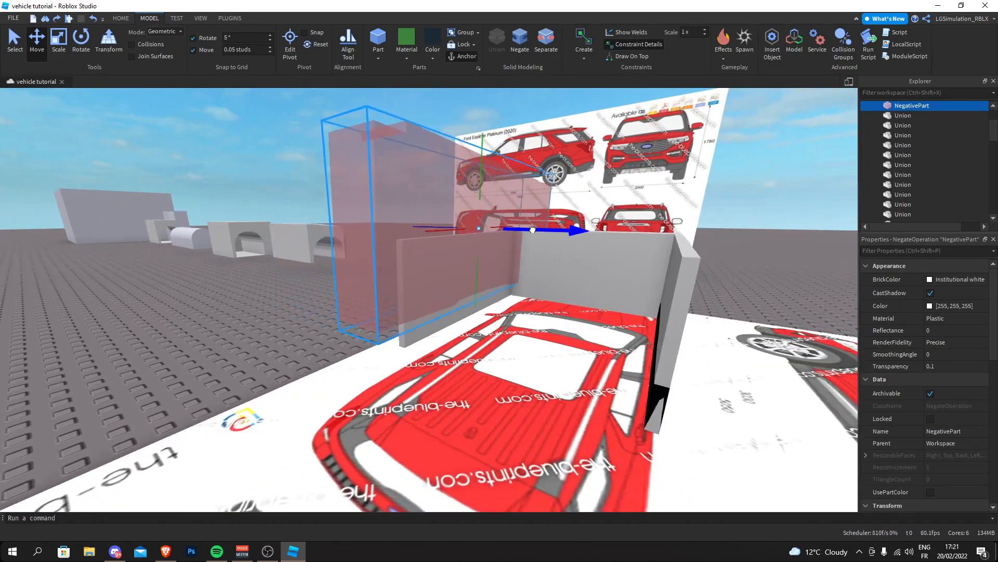
pyautogui.press('w')
pyautogui.moveTo(549, 240); pyautogui.dragTo(498, 100, button='right')
pyautogui.keyDown('ctrl'); pyautogui.click(435, 311); pyautogui.keyUp('ctrl')
pyautogui.click(495, 37)
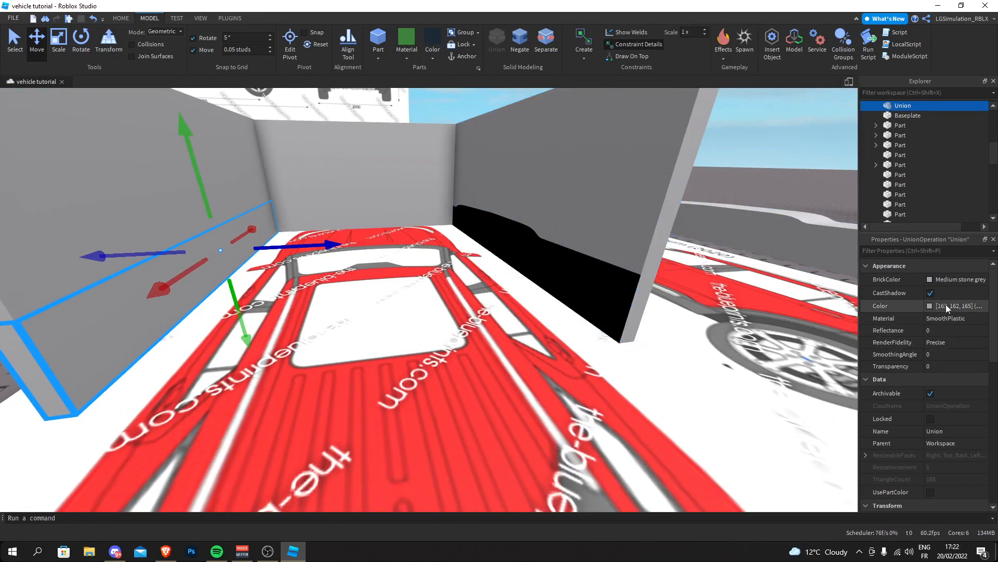
# Give the far sill piece the same black color as the near one and enable UsePartColor
pyautogui.press('Return')
pyautogui.scroll(-3, 950, 391)
pyautogui.click(930, 381)
# Examine where the near black sill piece meets the front wheel arch panel
pyautogui.click(545, 366)
pyautogui.press('s')
pyautogui.moveTo(545, 366); pyautogui.dragTo(667, 366, button='right')
pyautogui.press('d')
pyautogui.press('a')
pyautogui.press('w')
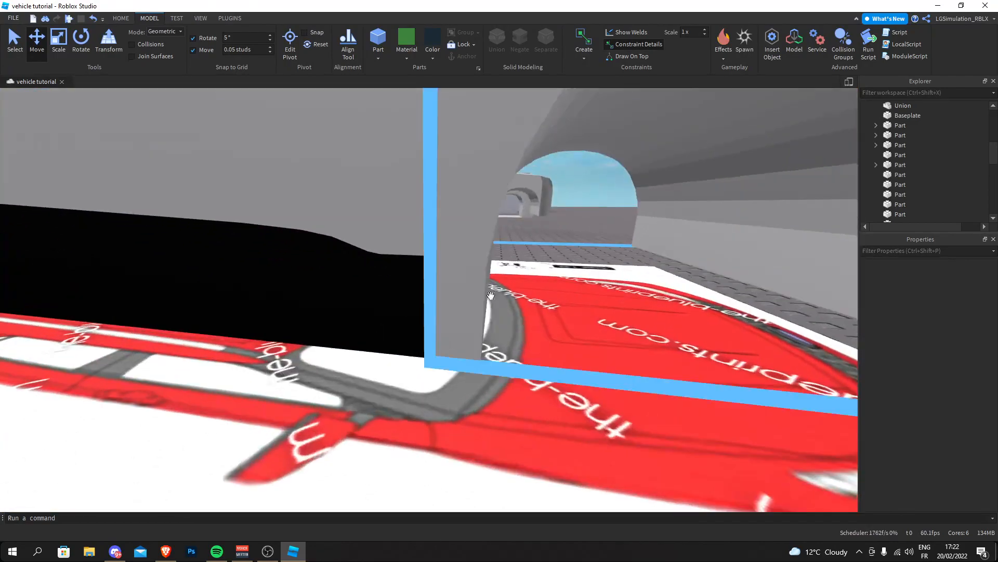
pyautogui.press('s')
pyautogui.moveTo(425, 317); pyautogui.dragTo(427, 319, button='right')
pyautogui.press('s')
pyautogui.press('w')
pyautogui.press('d')
# Move the thick sill solid outward from the near side of the body and separate it into its parts
pyautogui.moveTo(371, 294); pyautogui.dragTo(468, 276)
pyautogui.moveTo(468, 276); pyautogui.dragTo(470, 277, button='right')
pyautogui.press('a')
pyautogui.press('s')
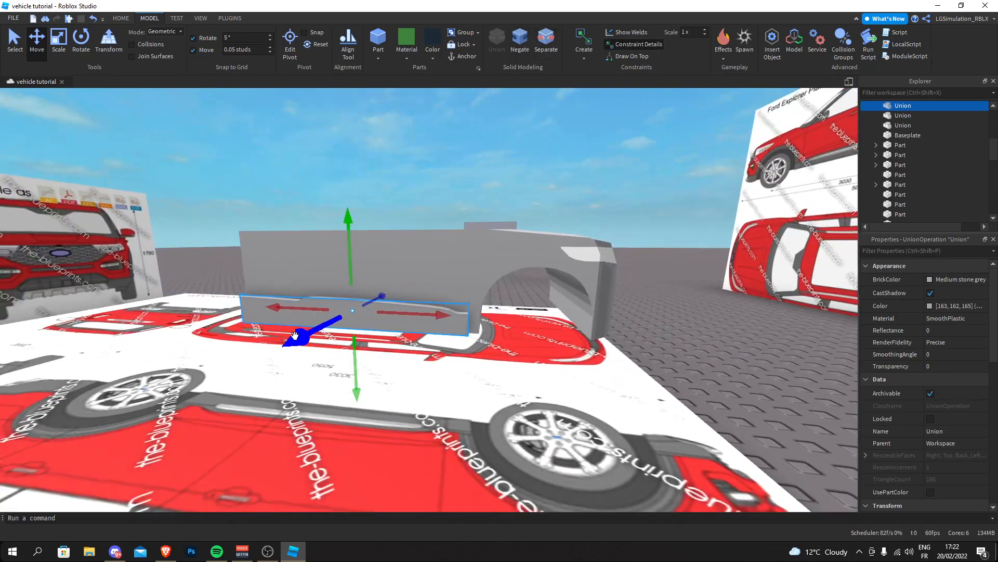
pyautogui.click(546, 39)
# Lengthen the separated thick panel toward the front of the car to about 11.55 studs
pyautogui.click(298, 391)
pyautogui.moveTo(298, 391); pyautogui.dragTo(298, 390, button='right')
pyautogui.press('w')
pyautogui.press('d')
pyautogui.click(291, 250)
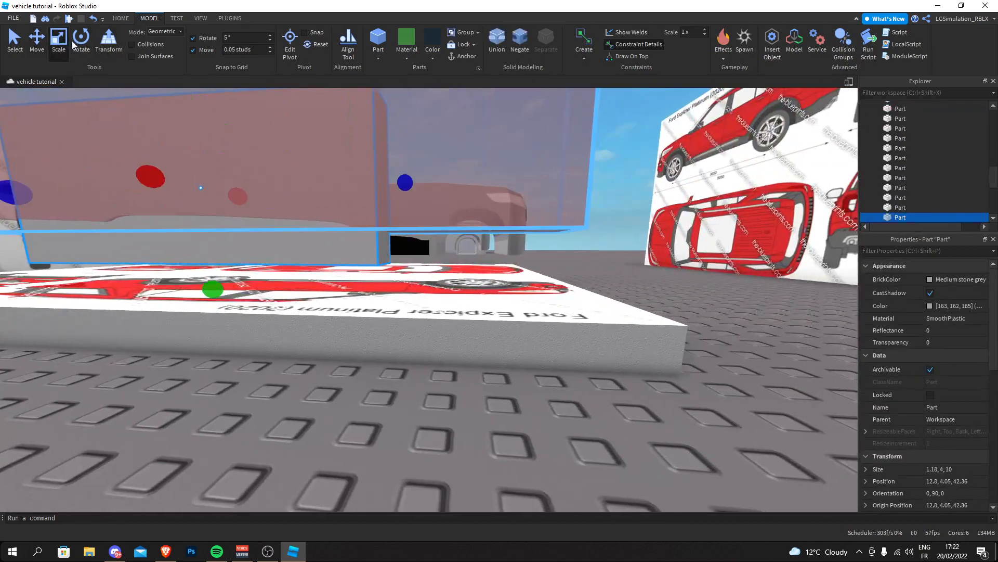
pyautogui.moveTo(406, 183); pyautogui.dragTo(470, 184)
# Union the lengthened panel with the negative contour part into a longer sill solid
pyautogui.moveTo(470, 212); pyautogui.dragTo(471, 213, button='right')
pyautogui.press('s')
pyautogui.keyDown('ctrl'); pyautogui.click(470, 208); pyautogui.keyUp('ctrl')
pyautogui.click(495, 43)
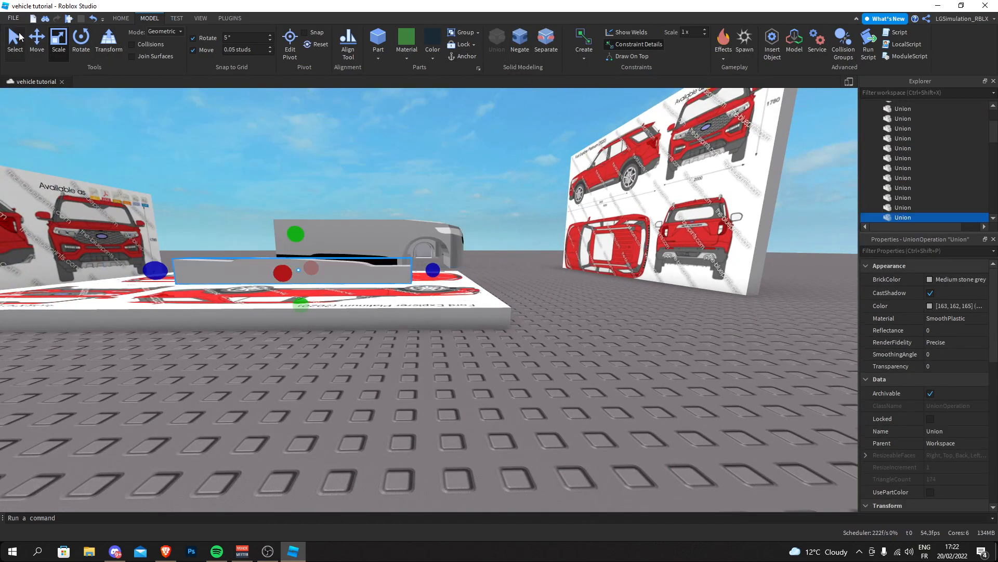
# Try the longer sill solid against the near side of the body, checking its front end at the wheel arch
pyautogui.moveTo(238, 156); pyautogui.dragTo(239, 156, button='right')
pyautogui.press('w')
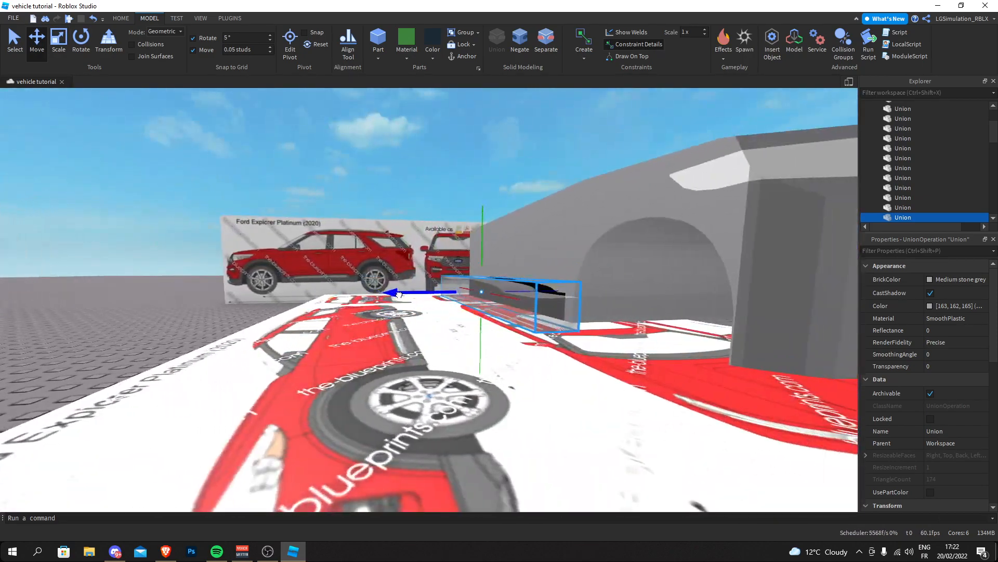
pyautogui.click(618, 266)
pyautogui.press('s')
pyautogui.moveTo(618, 265); pyautogui.dragTo(620, 266, button='right')
pyautogui.press('d')
pyautogui.moveTo(323, 272); pyautogui.dragTo(540, 280, button='right')
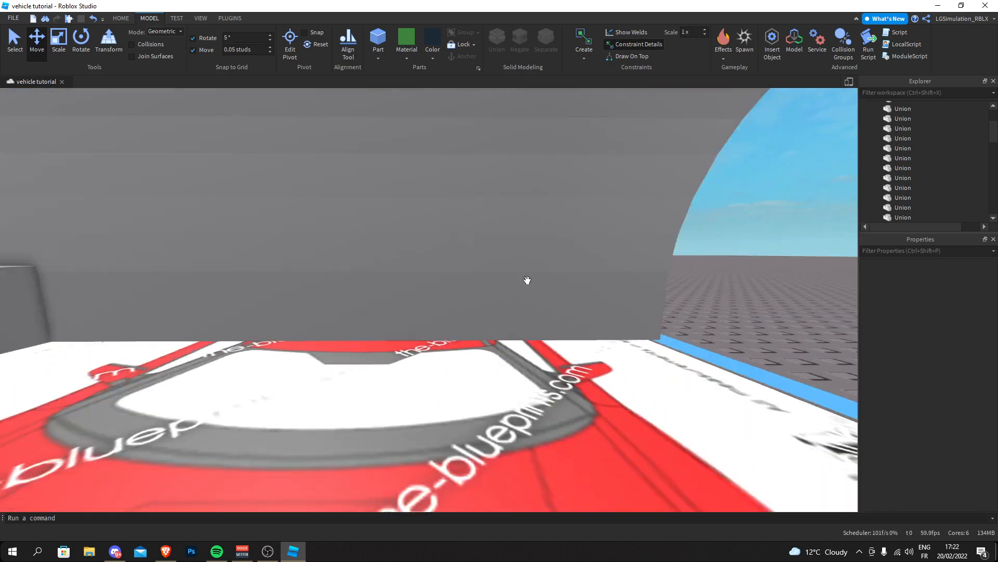
# Move the longer sill solid off the blueprint board and separate it into its parts again
pyautogui.press('s')
pyautogui.click(488, 277)
pyautogui.press('s')
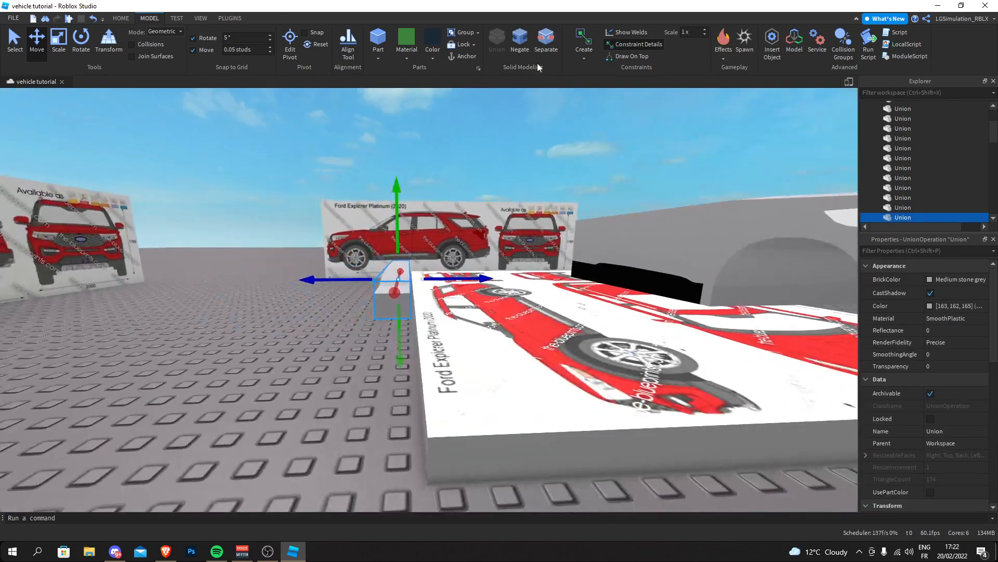
pyautogui.hotkey('ctrl', 'shift', 'u')
pyautogui.press('w')
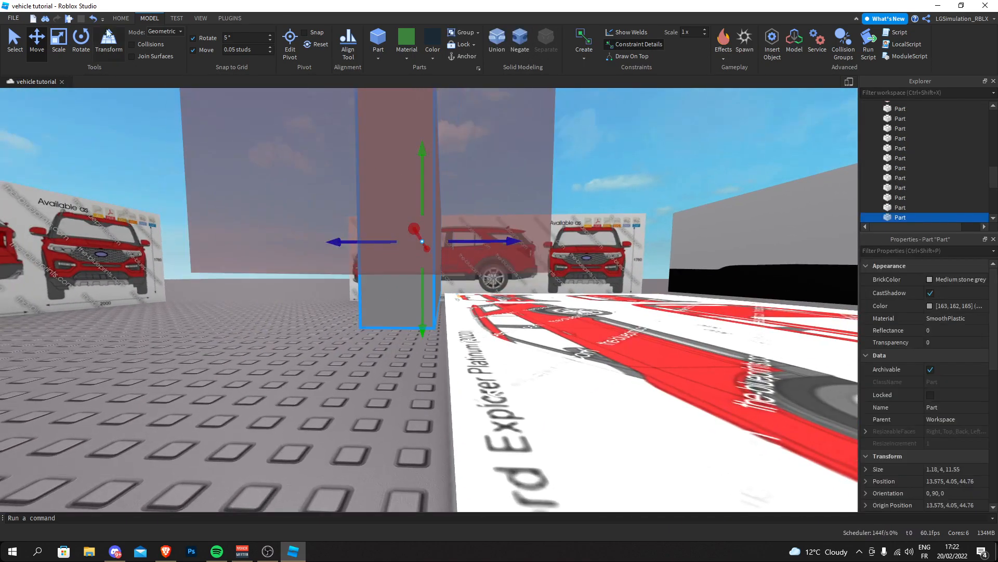
# Widen the separated thick panel to 1.98 studs and union it with the negative contour part into a sill solid
pyautogui.hotkey('ctrl', 'z')
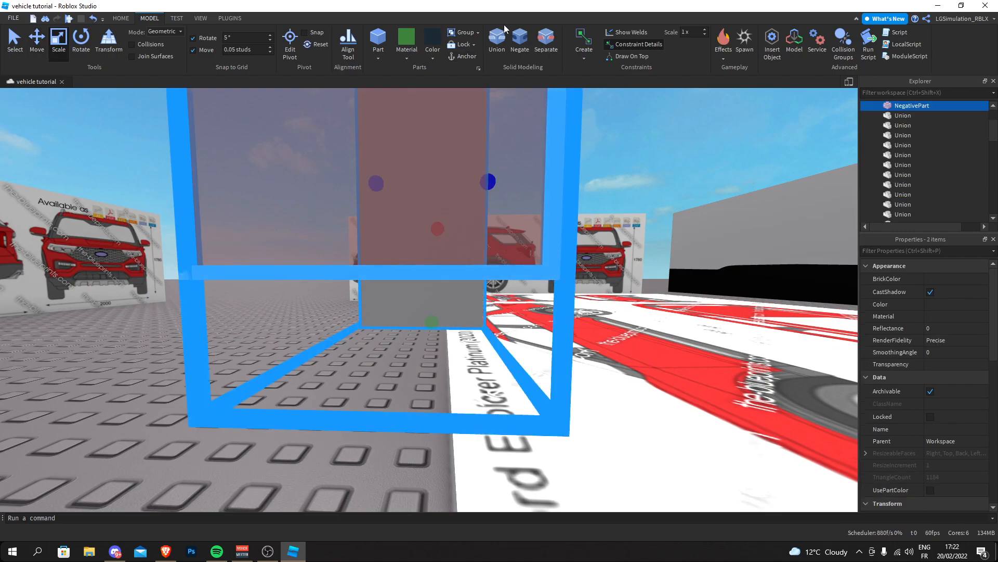
pyautogui.click(36, 37)
pyautogui.hotkey('ctrl', 'shift', 'u')
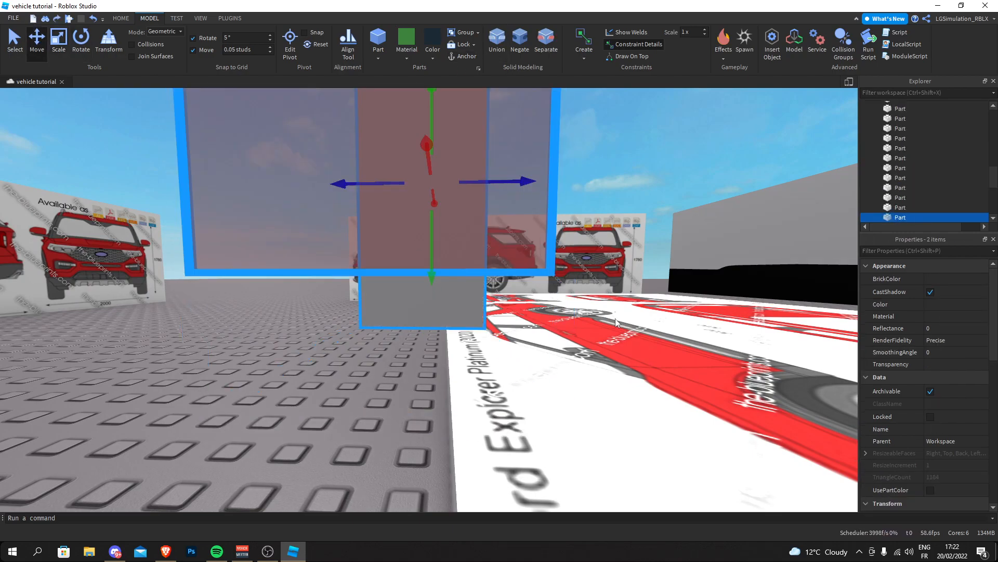
pyautogui.press('d')
pyautogui.press('a')
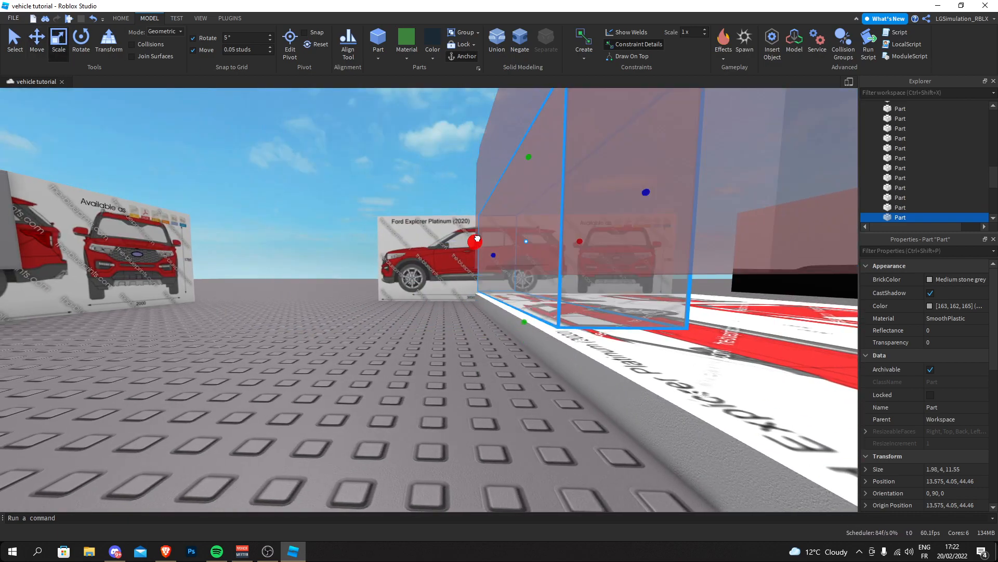
pyautogui.click(497, 40)
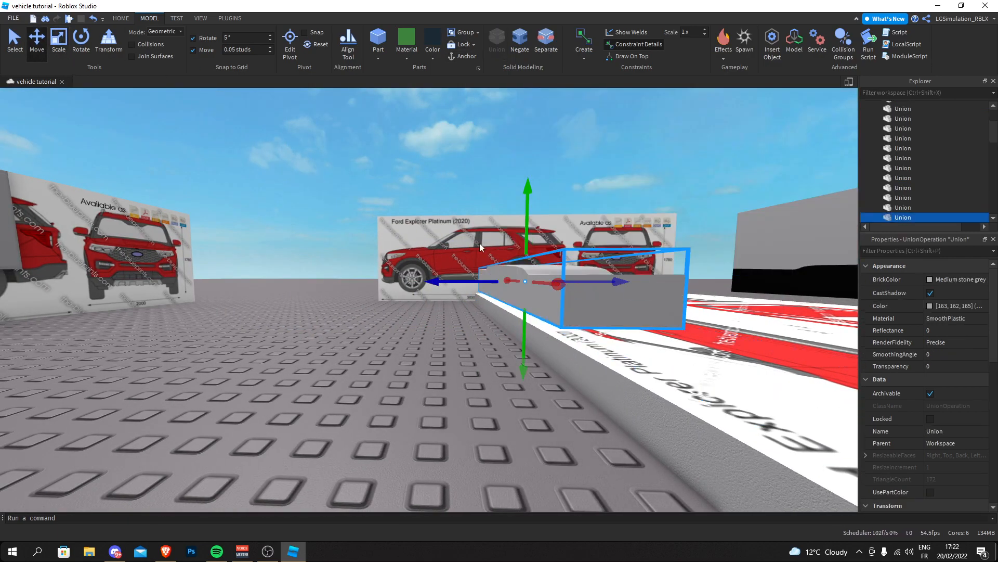
# Move the widened sill solid into the near side of the body at the front wheel arch and negate it
pyautogui.click(464, 276)
pyautogui.press('d')
pyautogui.click(156, 285)
pyautogui.moveTo(274, 283); pyautogui.dragTo(508, 281)
pyautogui.press('d')
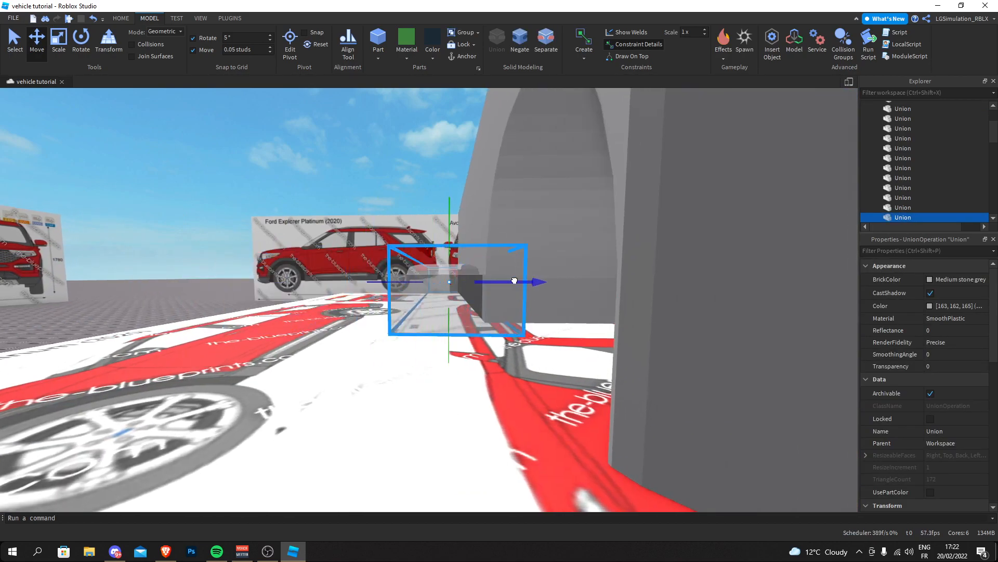
pyautogui.click(523, 45)
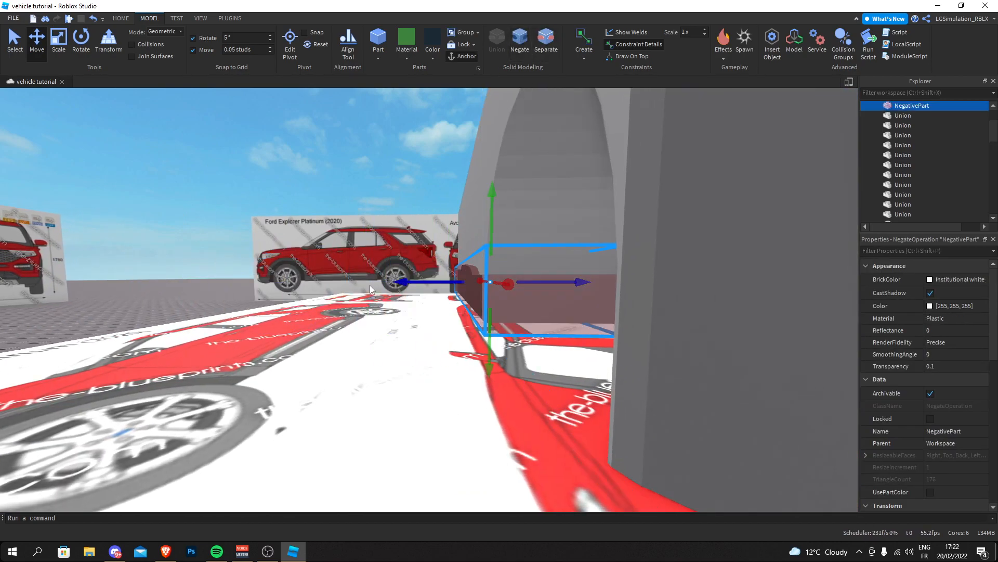
# Duplicate the negative sill solid and move the copy across to the opposite side of the body
pyautogui.moveTo(372, 283); pyautogui.dragTo(416, 276, button='right')
pyautogui.press('a')
pyautogui.hotkey('ctrl', 'd')
pyautogui.press('d')
pyautogui.moveTo(430, 255); pyautogui.dragTo(311, 247)
pyautogui.press('d')
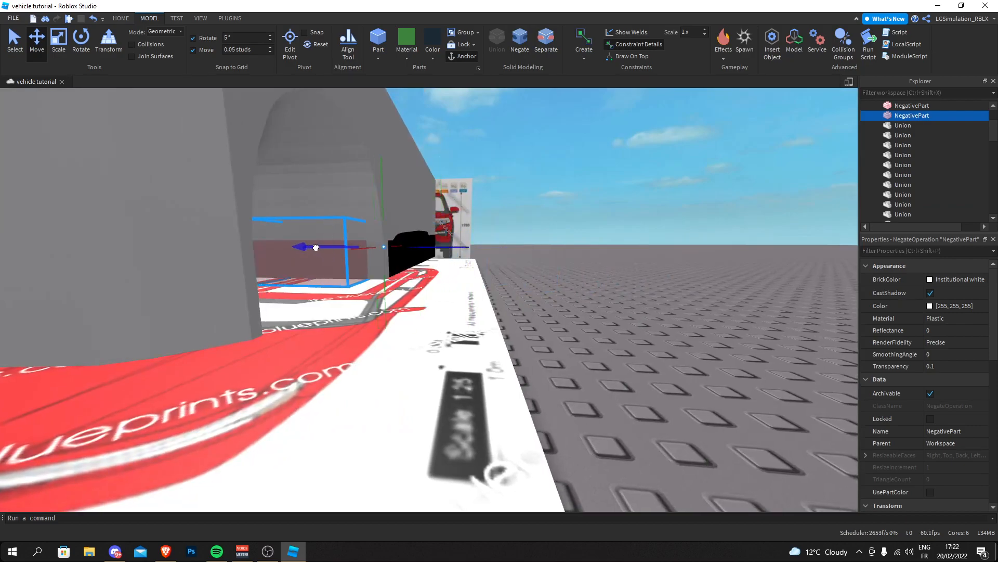
# Examine how both negative sill solids sit in the wheel arches and look over the spare front sections beside the car
pyautogui.click(584, 317)
pyautogui.press('a')
pyautogui.moveTo(584, 317); pyautogui.dragTo(584, 317, button='right')
pyautogui.click(466, 290)
pyautogui.press('s')
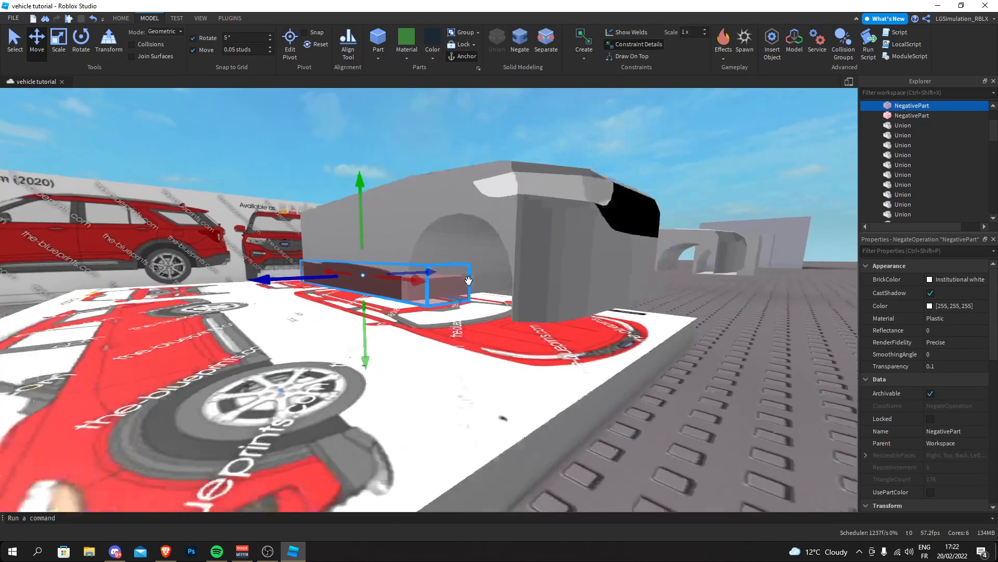
pyautogui.press('a')
pyautogui.moveTo(361, 227); pyautogui.dragTo(361, 226, button='right')
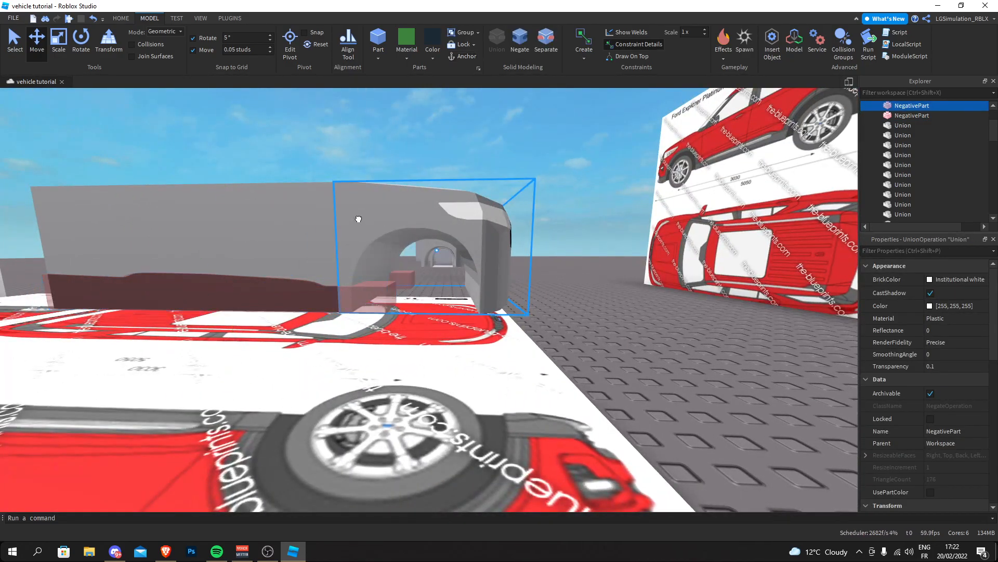
pyautogui.click(358, 219)
pyautogui.moveTo(272, 210); pyautogui.dragTo(272, 210, button='right')
pyautogui.press('d')
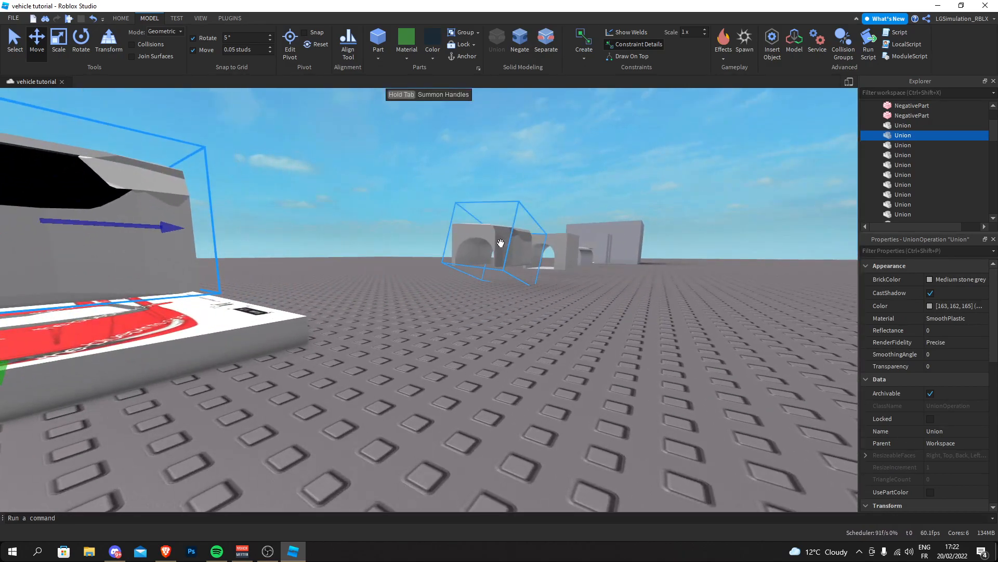
pyautogui.press('a')
pyautogui.moveTo(483, 242); pyautogui.dragTo(460, 243, button='right')
pyautogui.press('s')
# Try to cut the front section with the near-side negative sill solid, and undo the operation
pyautogui.click(489, 205)
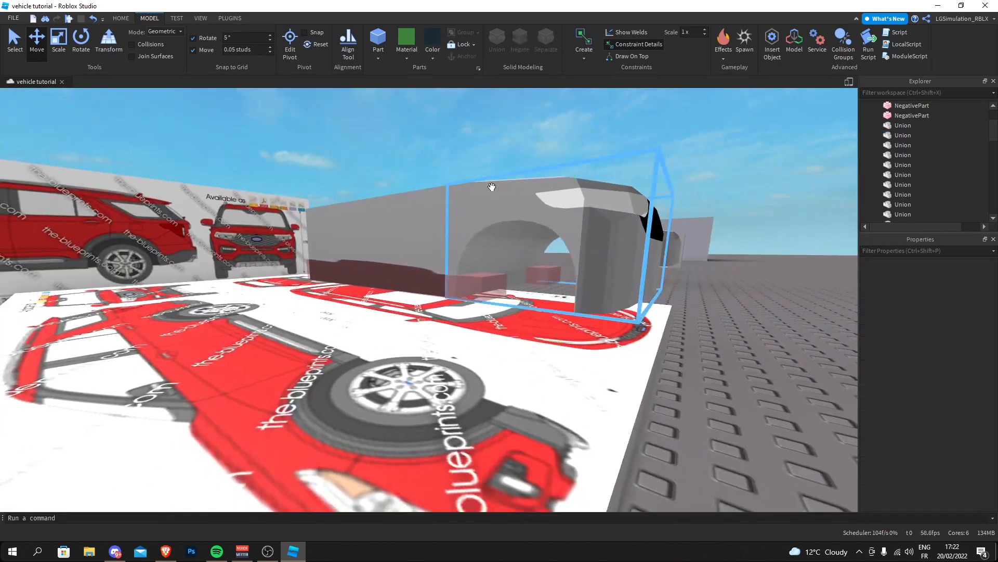
pyautogui.keyDown('ctrl'); pyautogui.click(475, 210); pyautogui.keyUp('ctrl')
pyautogui.click(496, 45)
pyautogui.click(419, 138)
pyautogui.press('d')
pyautogui.moveTo(419, 138); pyautogui.dragTo(435, 229, button='right')
pyautogui.press('a')
pyautogui.click(436, 227)
pyautogui.hotkey('ctrl', 'z')
# Try combining the front section with the near-side negative sill solid again
pyautogui.moveTo(444, 317); pyautogui.dragTo(521, 287, button='right')
pyautogui.press('a')
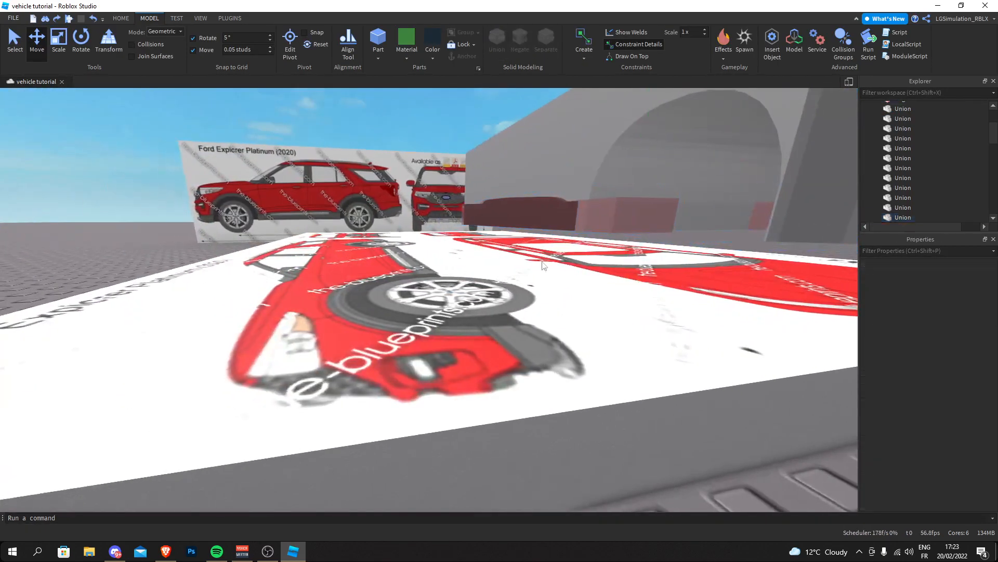
pyautogui.hotkey('ctrl', 'd')
pyautogui.press('d')
pyautogui.moveTo(591, 214); pyautogui.dragTo(442, 242, button='right')
pyautogui.press('a')
pyautogui.click(300, 284)
pyautogui.keyDown('ctrl'); pyautogui.click(363, 148); pyautogui.keyUp('ctrl')
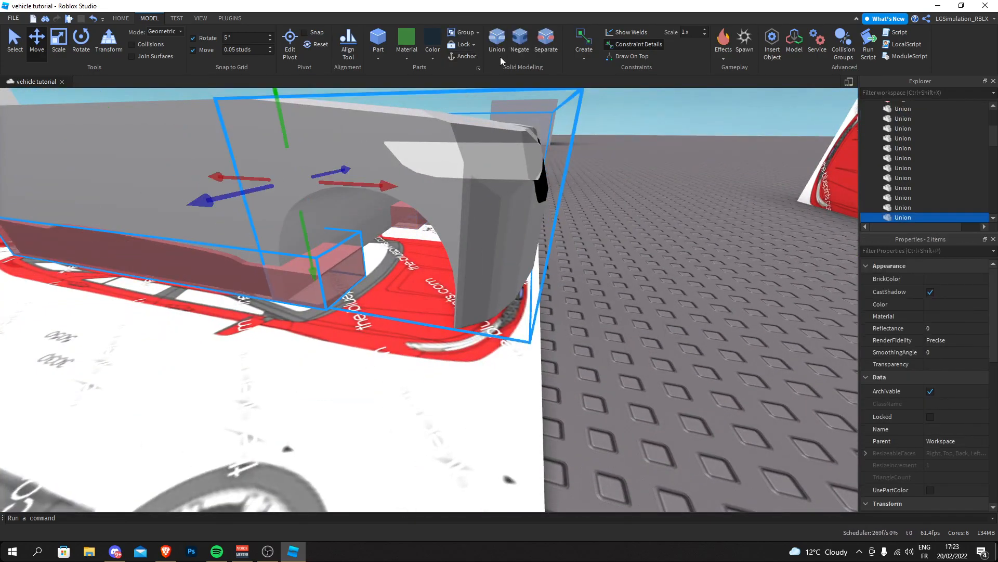
pyautogui.click(653, 253)
pyautogui.press('d')
pyautogui.moveTo(653, 254); pyautogui.dragTo(649, 254, button='right')
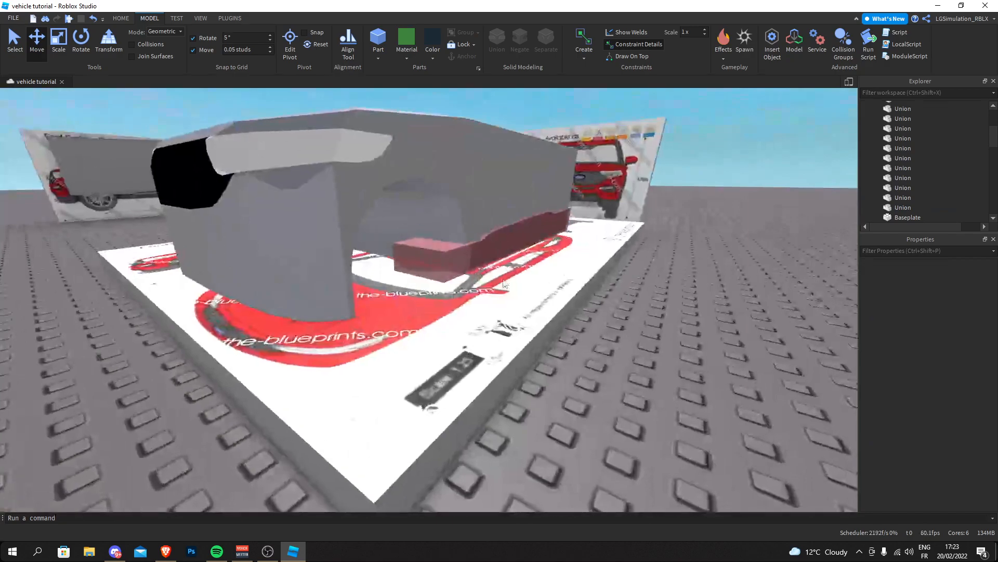
# Try combining the front section with the negative sill solid on the opposite side
pyautogui.click(448, 256)
pyautogui.keyDown('ctrl'); pyautogui.click(453, 163); pyautogui.keyUp('ctrl')
pyautogui.click(666, 313)
pyautogui.moveTo(666, 313); pyautogui.dragTo(666, 313, button='right')
pyautogui.press('a')
pyautogui.press('s')
# Fit a large block of 21.5 × 13.45 × 22.15 studs around the front section and both negative sill solids
pyautogui.click(547, 195)
pyautogui.moveTo(528, 208); pyautogui.dragTo(441, 222)
pyautogui.press('d')
pyautogui.press('w')
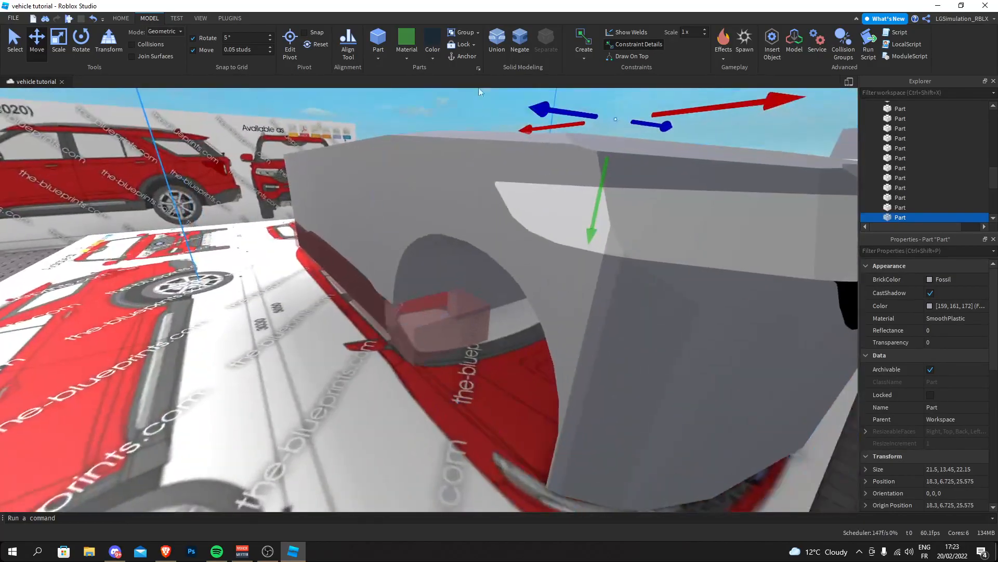
# Negate the large enclosing block and turn it back into a solid
pyautogui.click(517, 41)
pyautogui.moveTo(472, 269); pyautogui.dragTo(473, 272, button='right')
pyautogui.keyDown('ctrl'); pyautogui.click(412, 245); pyautogui.keyUp('ctrl')
pyautogui.press('s')
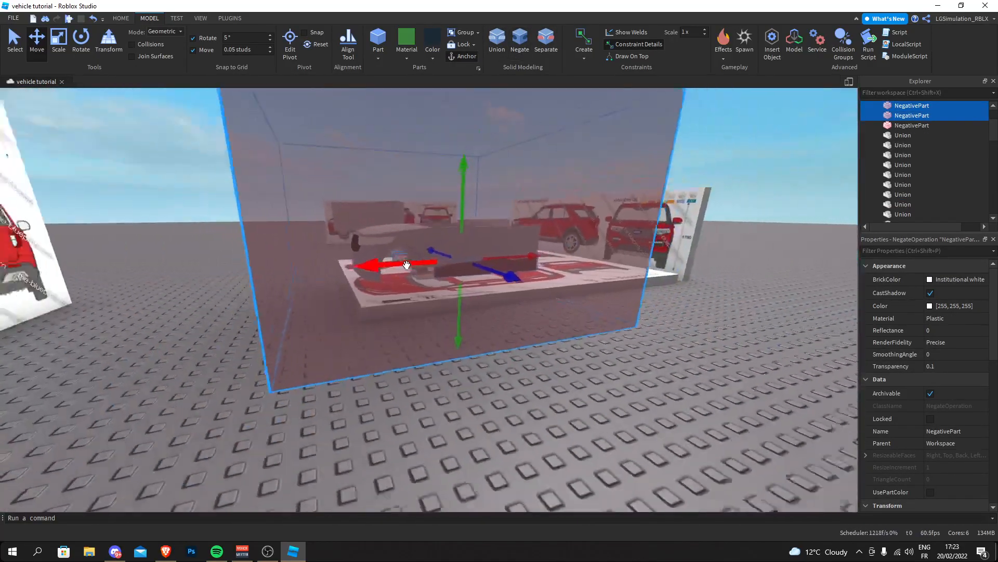
pyautogui.click(328, 244)
pyautogui.click(545, 40)
# Union the large enclosing block with both negative sill solids to carve their shapes out of it
pyautogui.press('w')
pyautogui.moveTo(442, 200); pyautogui.dragTo(407, 209, button='right')
pyautogui.click(457, 307)
pyautogui.keyDown('ctrl'); pyautogui.click(399, 275); pyautogui.keyUp('ctrl')
pyautogui.press('s')
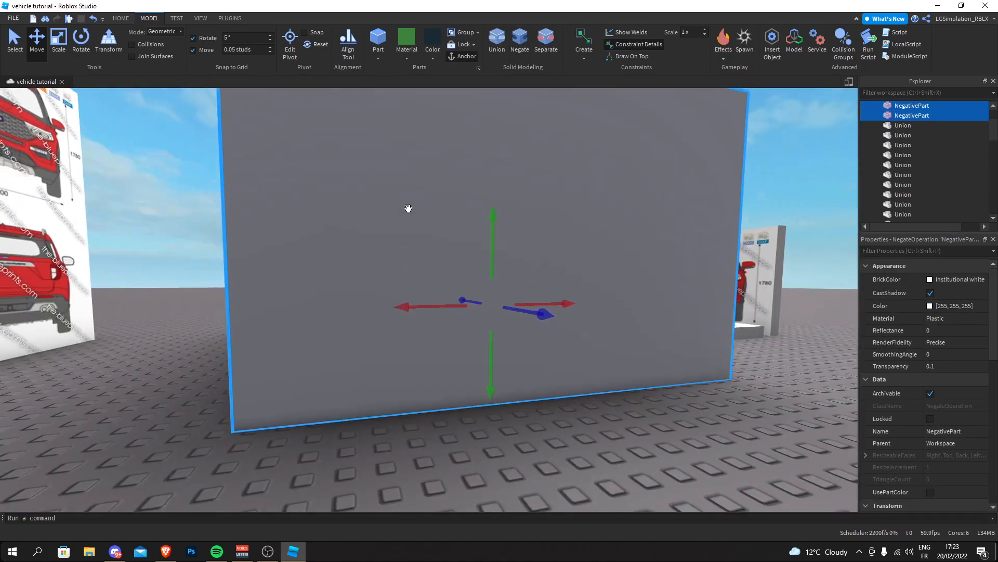
pyautogui.keyDown('ctrl'); pyautogui.click(408, 210); pyautogui.keyUp('ctrl')
pyautogui.click(492, 45)
pyautogui.click(482, 418)
# Set the move increment to 10 studs and move a spare front section onto the front of the car
pyautogui.moveTo(575, 270); pyautogui.dragTo(575, 270, button='right')
pyautogui.press('s')
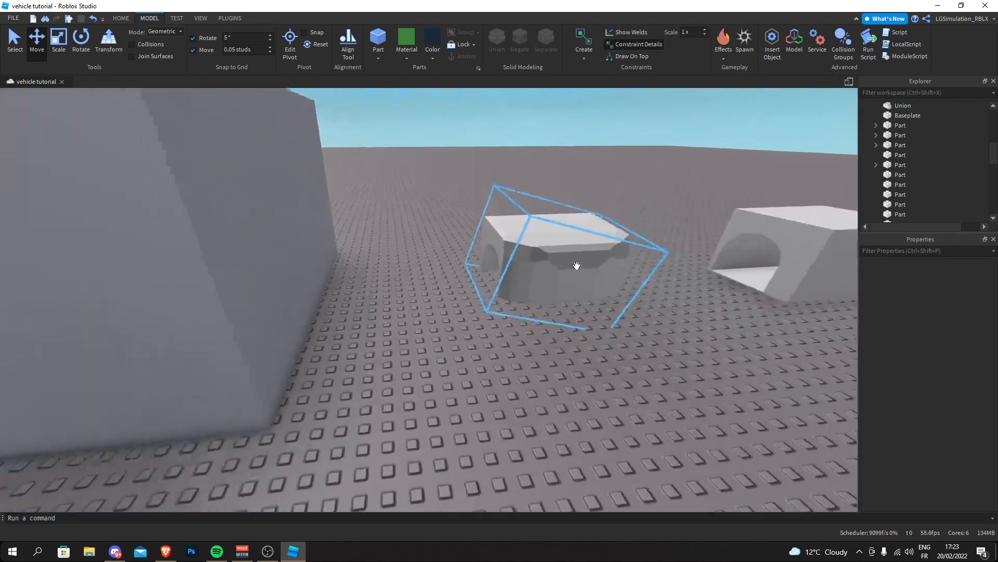
pyautogui.click(555, 253)
pyautogui.moveTo(507, 251); pyautogui.dragTo(507, 251, button='right')
pyautogui.press('f')
pyautogui.click(244, 50)
pyautogui.moveTo(436, 238); pyautogui.dragTo(276, 229)
# Negate the carved block and union it with the front section so only the arch-shaped sill ends remain
pyautogui.press('a')
pyautogui.click(411, 228)
pyautogui.click(520, 42)
pyautogui.press('a')
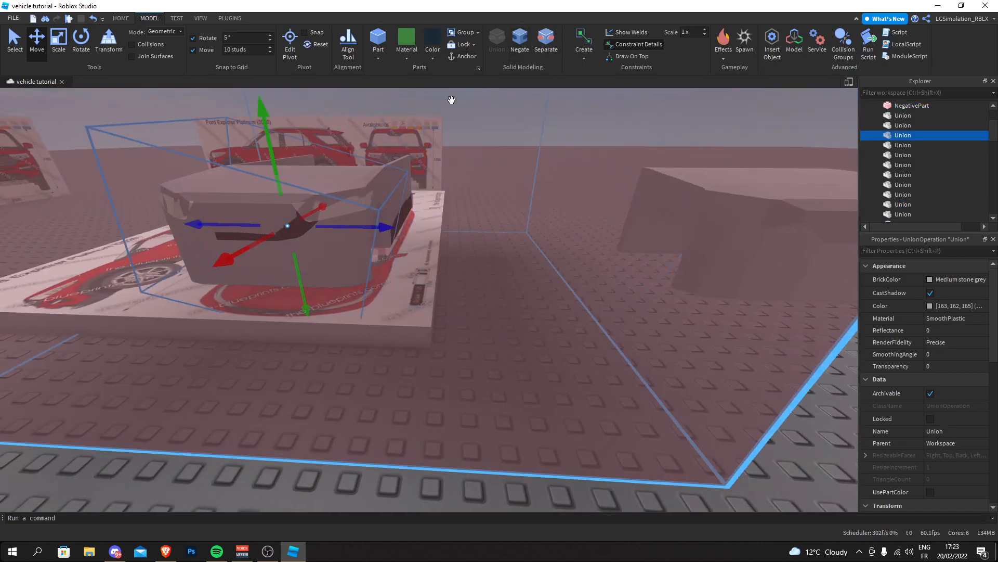
pyautogui.click(495, 55)
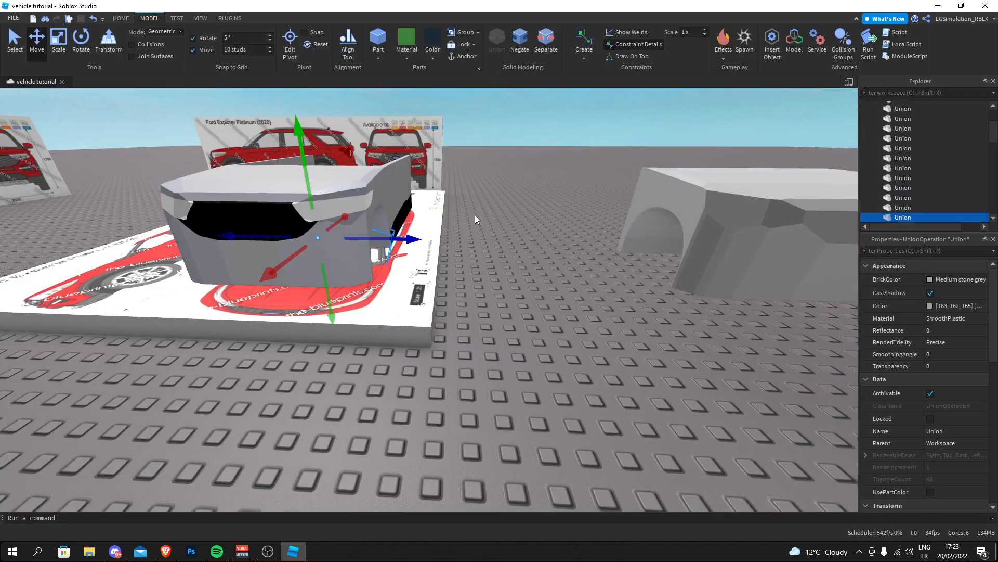
# Color the arch-shaped sill end pieces black (27, 42, 53) and make the union use its part color
pyautogui.press('d')
pyautogui.moveTo(475, 214); pyautogui.dragTo(475, 214, button='right')
pyautogui.scroll(-3, 929, 422)
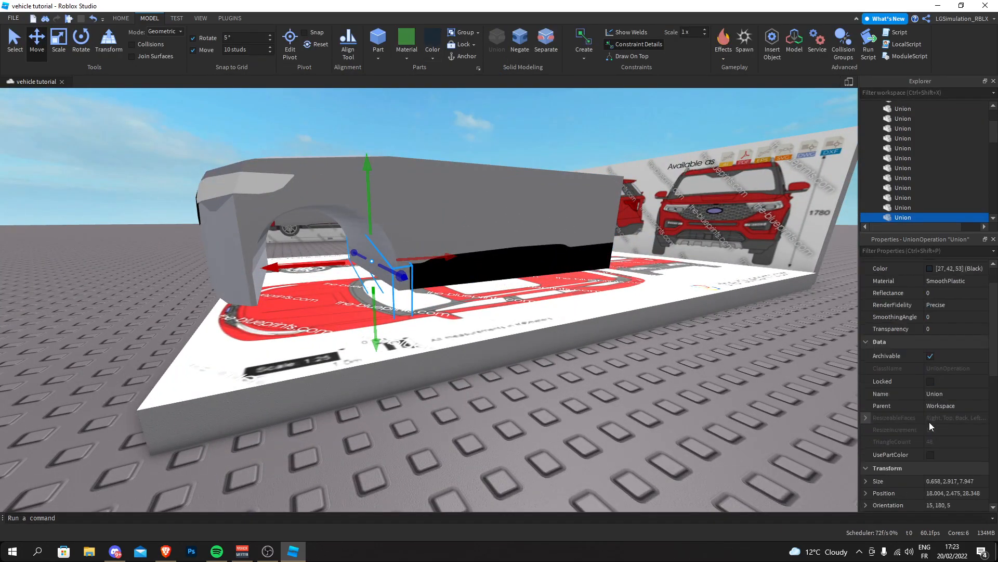
pyautogui.click(686, 379)
pyautogui.press('w')
pyautogui.moveTo(686, 378); pyautogui.dragTo(685, 380, button='right')
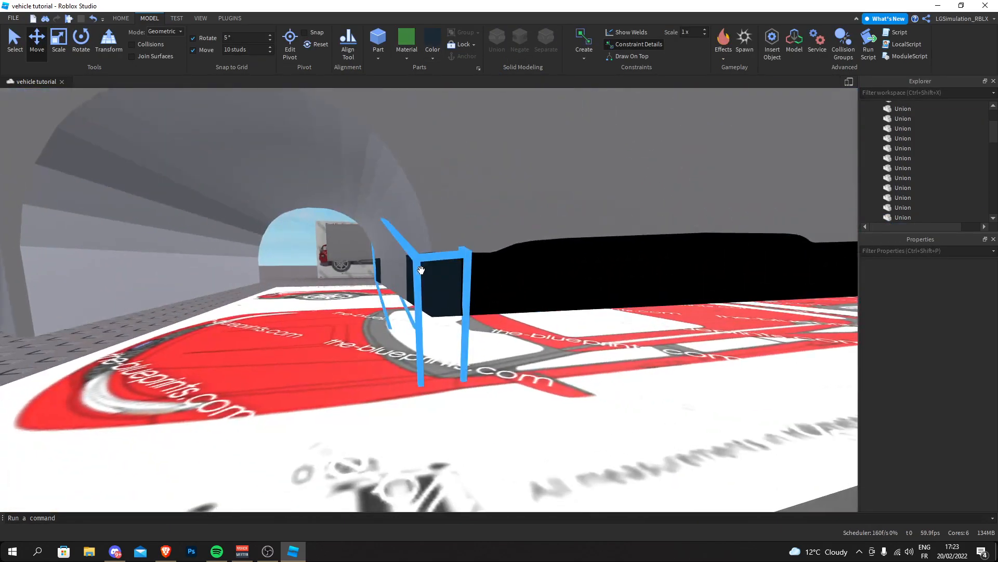
# Examine the body from several sides to check how the black sill ends fit the front wheel arches
pyautogui.click(713, 426)
pyautogui.press('s')
pyautogui.moveTo(709, 425); pyautogui.dragTo(710, 425, button='right')
pyautogui.press('a')
pyautogui.scroll(-5, 645, 359)
pyautogui.scroll(6, 537, 234)
pyautogui.scroll(-5, 537, 234)
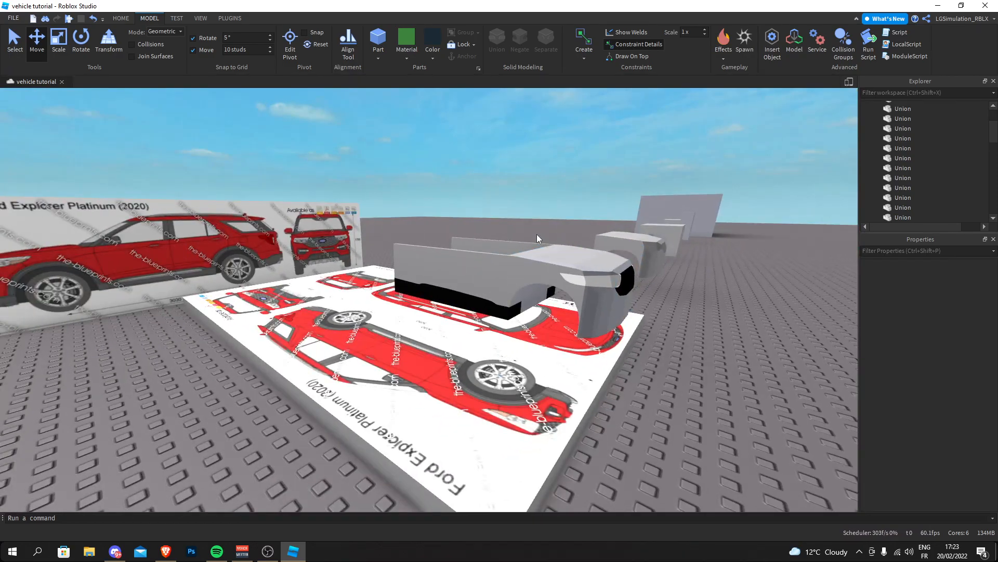
pyautogui.scroll(5, 536, 234)
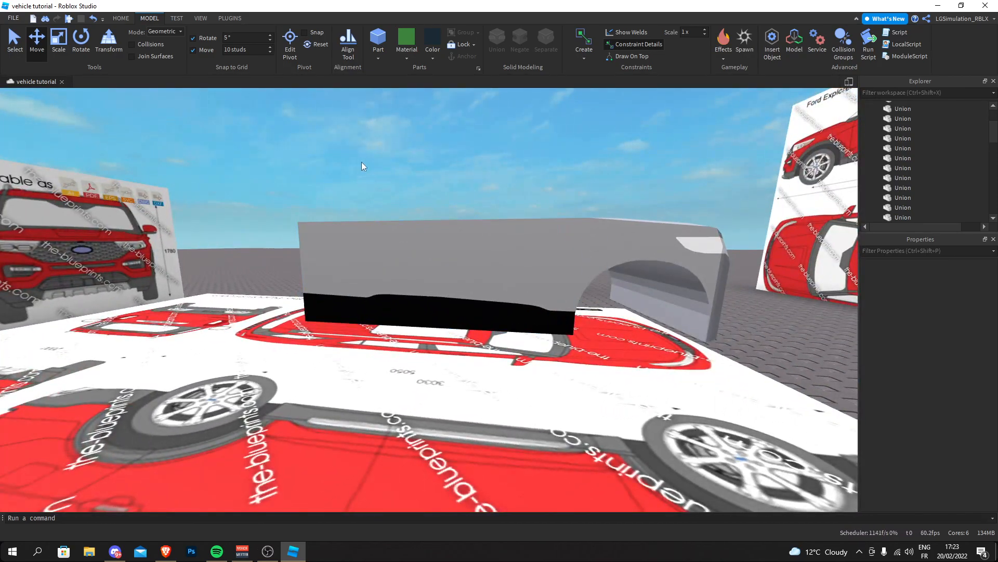
pyautogui.press('a')
pyautogui.press('d')
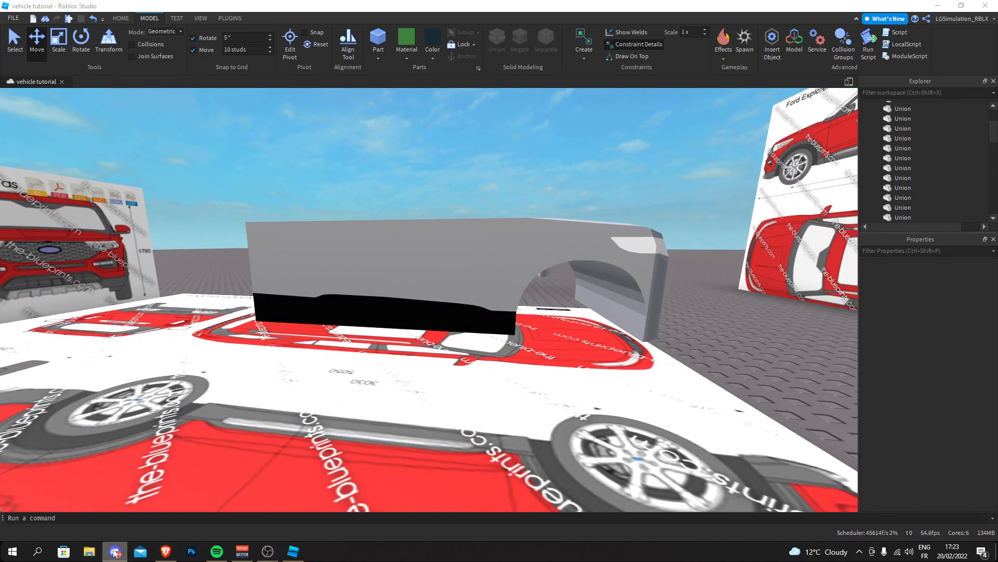
# Delete the group of leftover working pieces standing away from the car
pyautogui.moveTo(169, 385); pyautogui.dragTo(239, 370, button='right')
pyautogui.press('s')
pyautogui.press('w')
pyautogui.press('w')
pyautogui.moveTo(441, 276); pyautogui.dragTo(291, 260, button='right')
pyautogui.press('a')
pyautogui.moveTo(111, 151); pyautogui.dragTo(511, 348)
pyautogui.press('Delete')
pyautogui.press('s')
# Move the upright side-view blueprint board onto the car in 10-stud increments, just inside the body's side
pyautogui.moveTo(459, 326); pyautogui.dragTo(378, 120, button='right')
pyautogui.press('w')
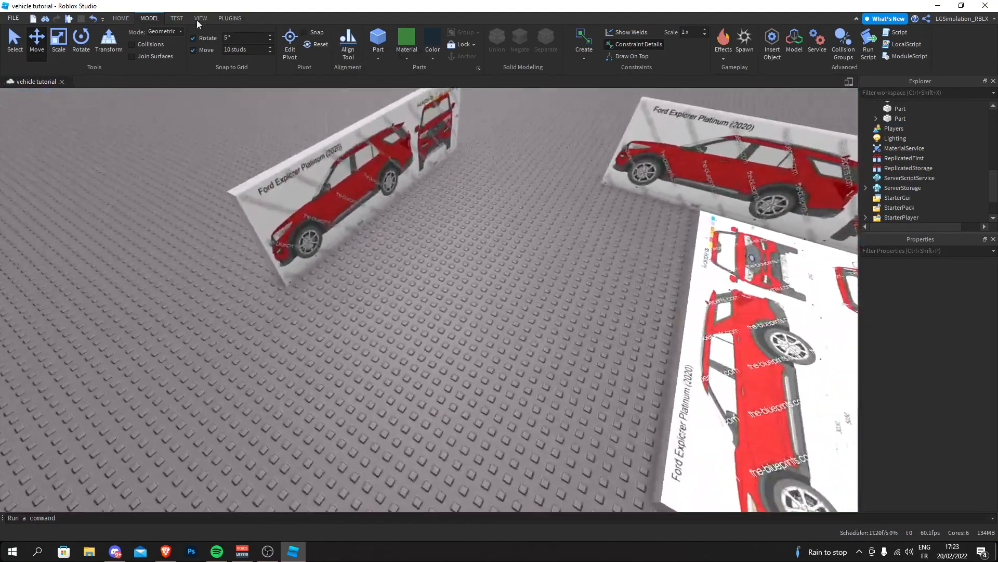
pyautogui.click(121, 19)
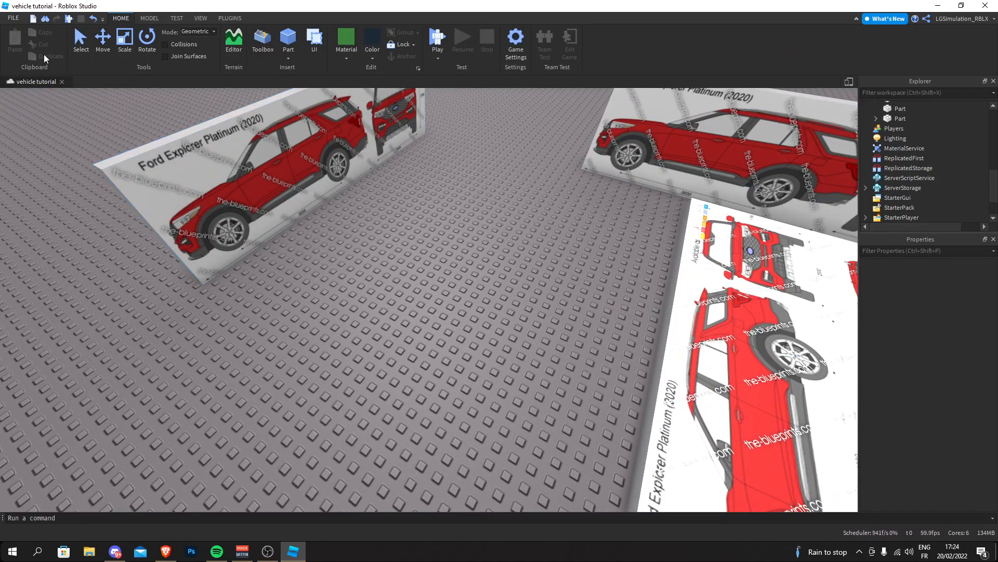
pyautogui.click(205, 205)
pyautogui.press('f')
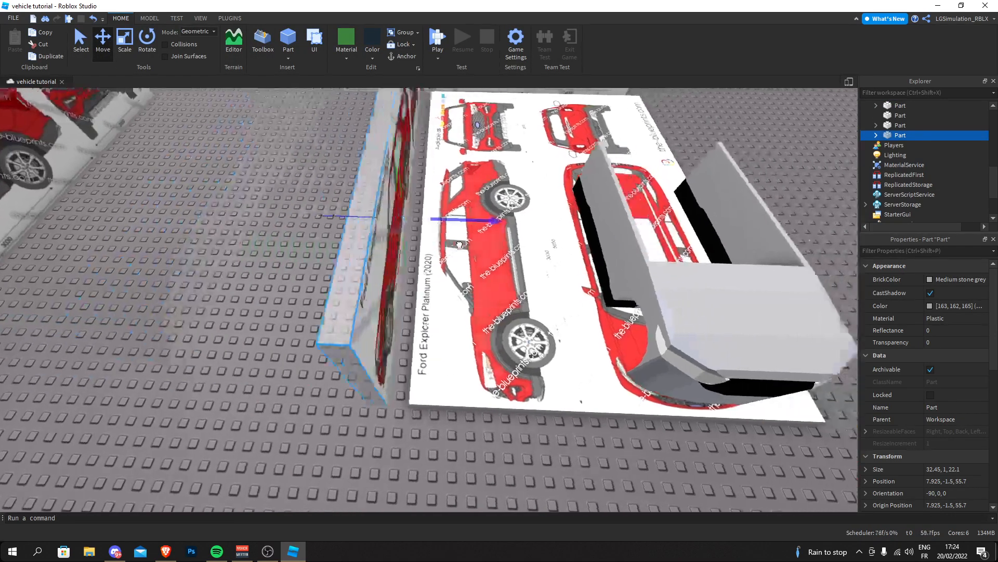
pyautogui.click(151, 19)
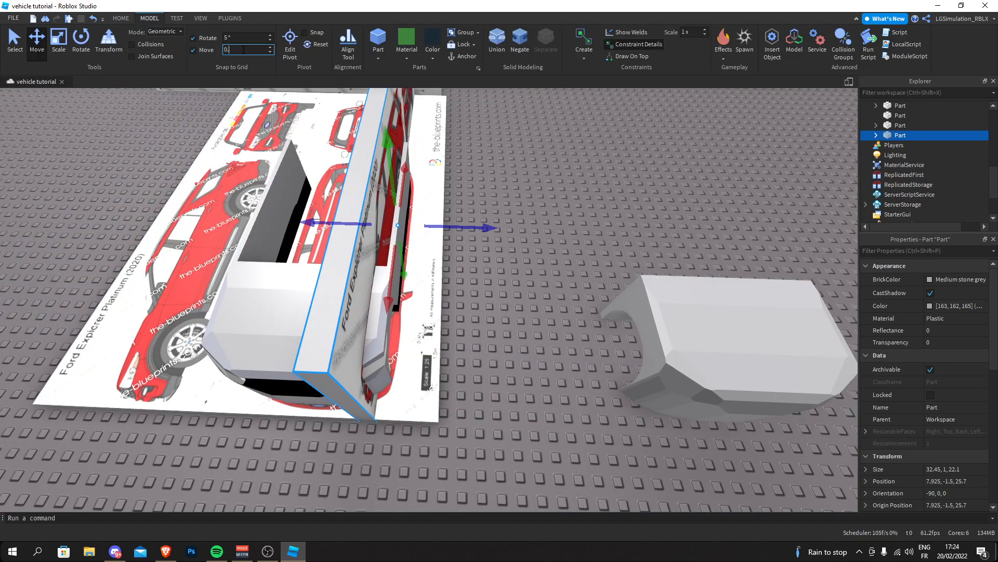
# Set the move increment to 0.05 studs and check the side panel against the blueprint board behind it
pyautogui.moveTo(463, 225); pyautogui.dragTo(470, 227)
pyautogui.click(514, 174)
pyautogui.moveTo(512, 172); pyautogui.dragTo(508, 245, button='right')
pyautogui.press('d')
pyautogui.click(447, 277)
pyautogui.scroll(3, 446, 277)
pyautogui.scroll(-3, 509, 245)
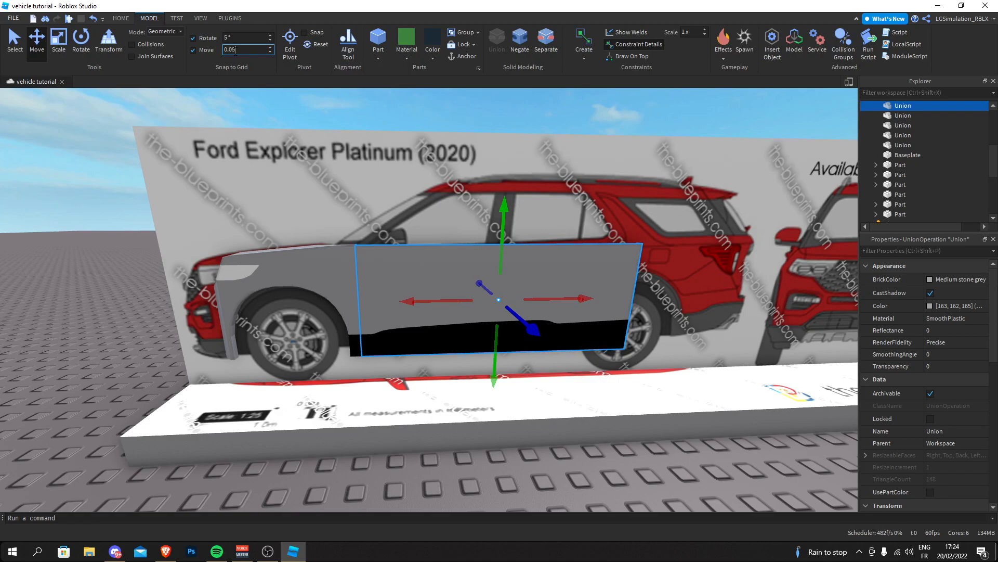
# Raise a duplicate of the side panel above the body and separate it down to a single plain part
pyautogui.moveTo(505, 227); pyautogui.dragTo(491, 204)
pyautogui.hotkey('ctrl', 'z')
pyautogui.hotkey('ctrl', 'd')
pyautogui.moveTo(503, 249); pyautogui.dragTo(478, 97)
pyautogui.hotkey('ctrl', 'shift', 'u')
pyautogui.click(386, 208)
pyautogui.press('Delete')
# Rotate the remaining part to 35° so it follows the slope of the windshield pillar
pyautogui.click(481, 187)
pyautogui.moveTo(502, 226)
pyautogui.mouseDown()
pyautogui.moveTo(493, 251)
pyautogui.moveTo(489, 237)
pyautogui.mouseUp()
pyautogui.press('w')
pyautogui.click(83, 51)
pyautogui.moveTo(289, 238); pyautogui.dragTo(270, 232, button='right')
pyautogui.press('s')
pyautogui.press('w')
pyautogui.moveTo(478, 160); pyautogui.dragTo(450, 203)
pyautogui.press('w')
# Move the tilted part down onto the windshield pillar of the side-view blueprint
pyautogui.click(42, 50)
pyautogui.moveTo(588, 208); pyautogui.dragTo(591, 291)
pyautogui.press('a')
pyautogui.moveTo(623, 224); pyautogui.dragTo(593, 225)
pyautogui.press('d')
# Scale the tilted part down to a thin pillar strip of 0.28 × 0.3 × 2.55 studs
pyautogui.hotkey('ctrl', '3')
pyautogui.moveTo(495, 294); pyautogui.dragTo(362, 229)
pyautogui.scroll(-2, 370, 229)
pyautogui.moveTo(370, 230); pyautogui.dragTo(370, 230, button='right')
pyautogui.scroll(3, 385, 280)
pyautogui.moveTo(385, 280); pyautogui.dragTo(385, 280, button='right')
pyautogui.scroll(2, 667, 100)
pyautogui.moveTo(667, 99); pyautogui.dragTo(268, 435)
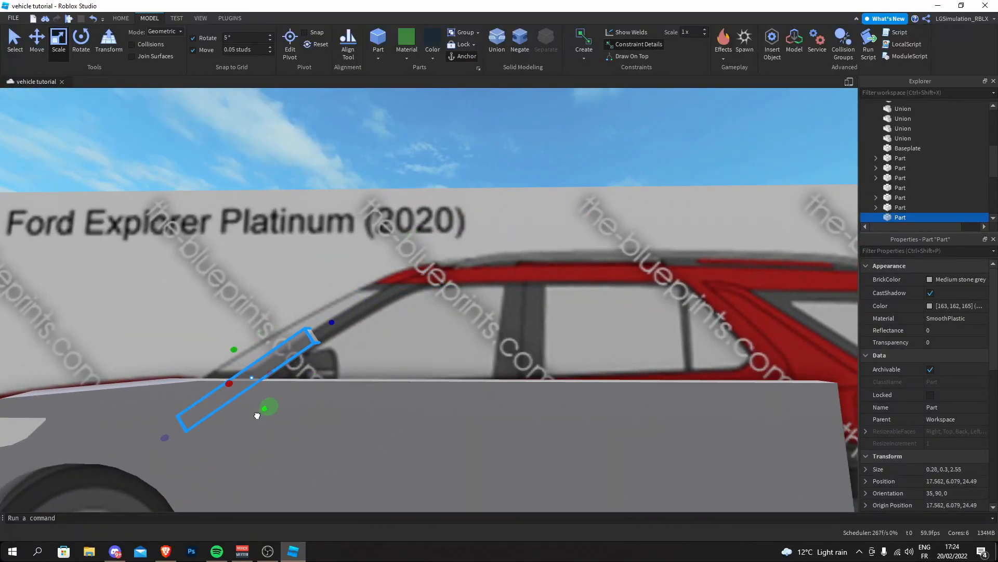
# Shorten the pillar strip from its lower end to a length of 1.95 studs
pyautogui.moveTo(164, 437); pyautogui.dragTo(198, 430)
pyautogui.scroll(-4, 198, 430)
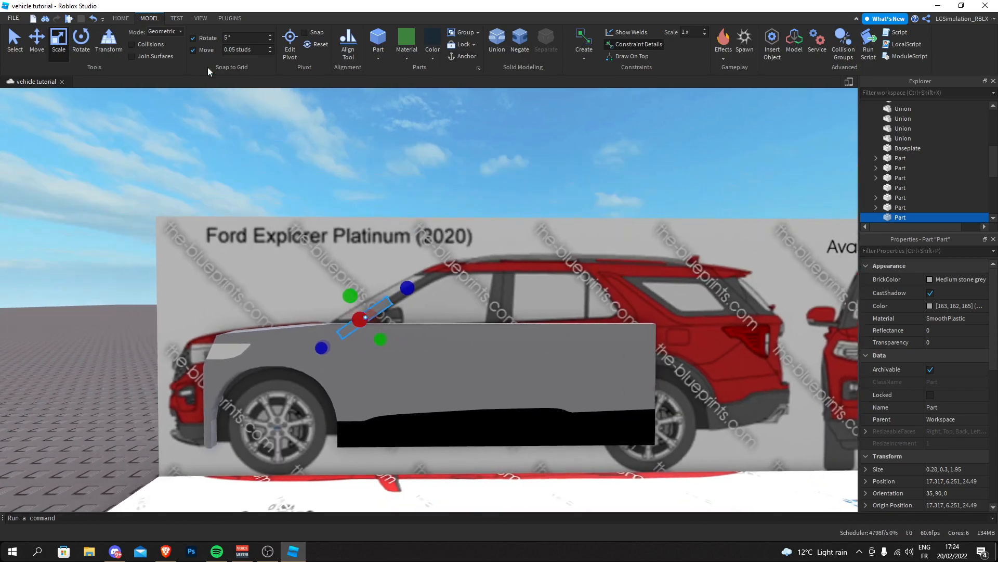
pyautogui.moveTo(295, 204); pyautogui.dragTo(295, 205, button='right')
pyautogui.scroll(-3, 296, 209)
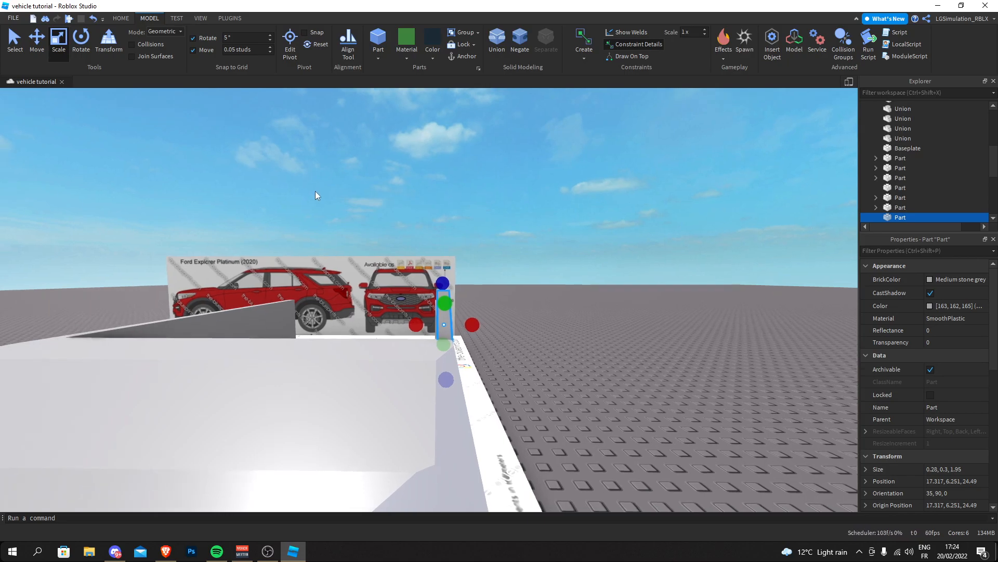
pyautogui.moveTo(315, 191); pyautogui.dragTo(315, 191, button='right')
pyautogui.scroll(5, 315, 191)
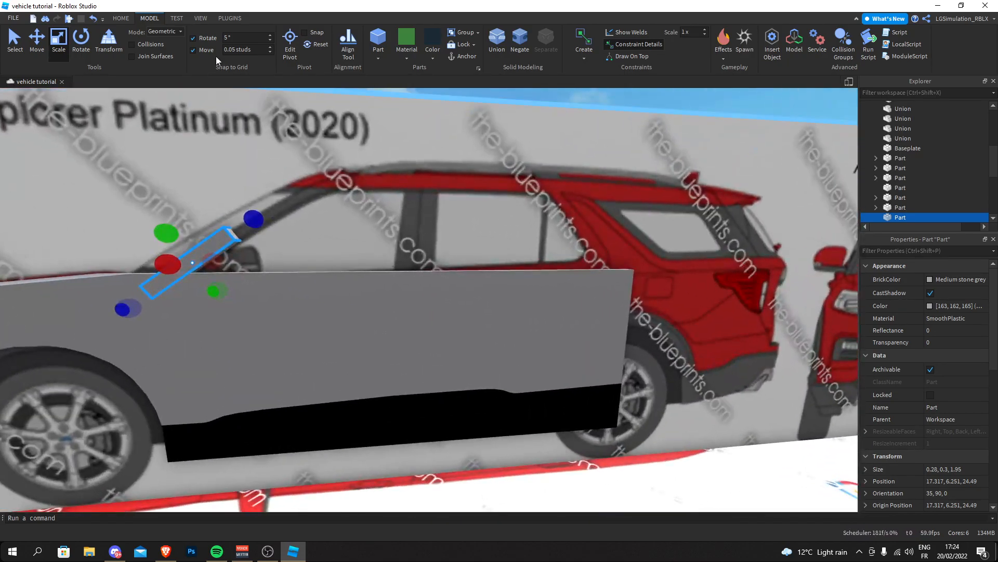
# Extend the windshield pillar strip with Archimedes at 5° per segment, adding a 1.55-stud piece at 30° and a 0.55-stud piece at 25°
pyautogui.click(230, 17)
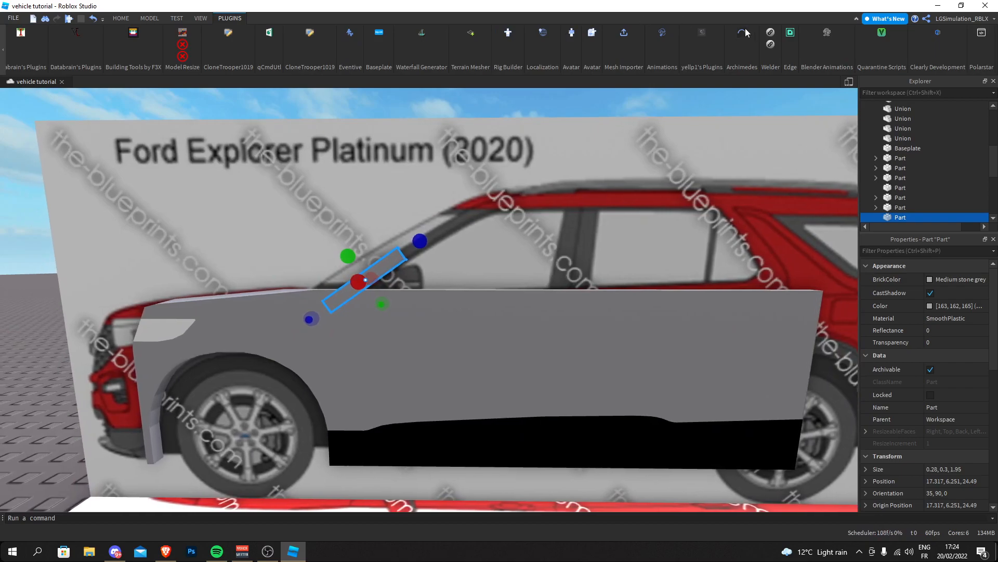
pyautogui.click(742, 33)
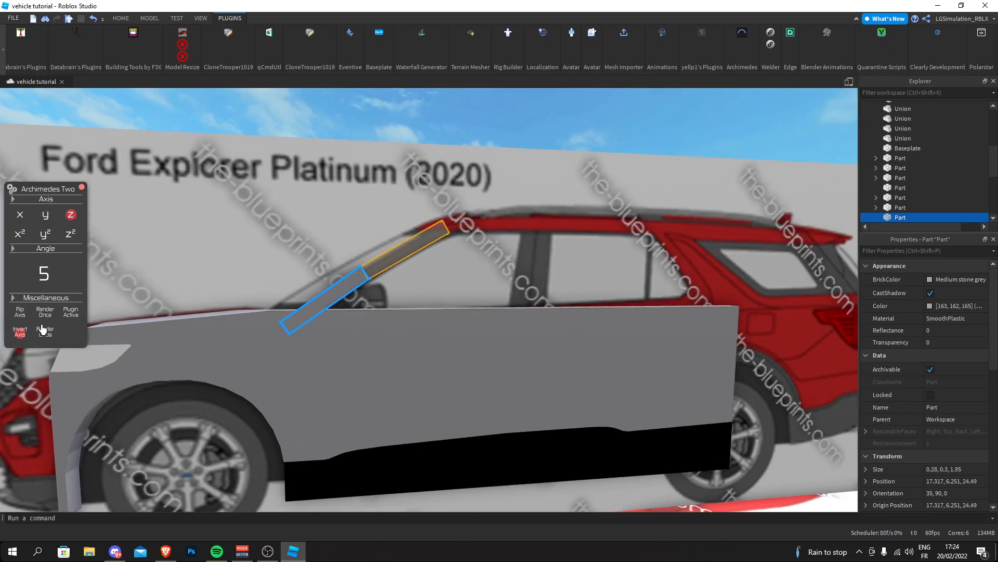
pyautogui.click(121, 17)
pyautogui.click(147, 39)
pyautogui.scroll(5, 449, 220)
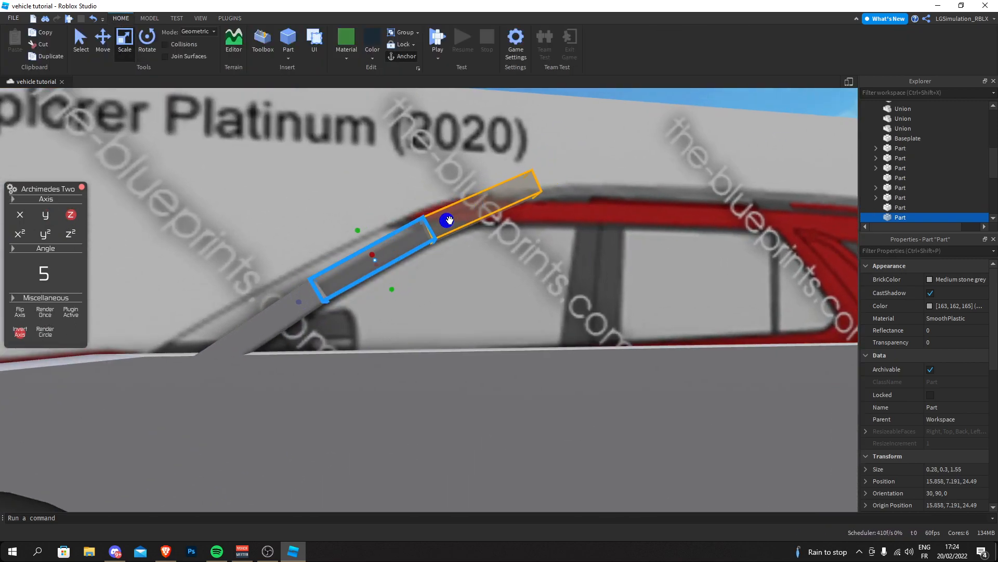
pyautogui.click(45, 312)
pyautogui.moveTo(543, 182); pyautogui.dragTo(487, 207)
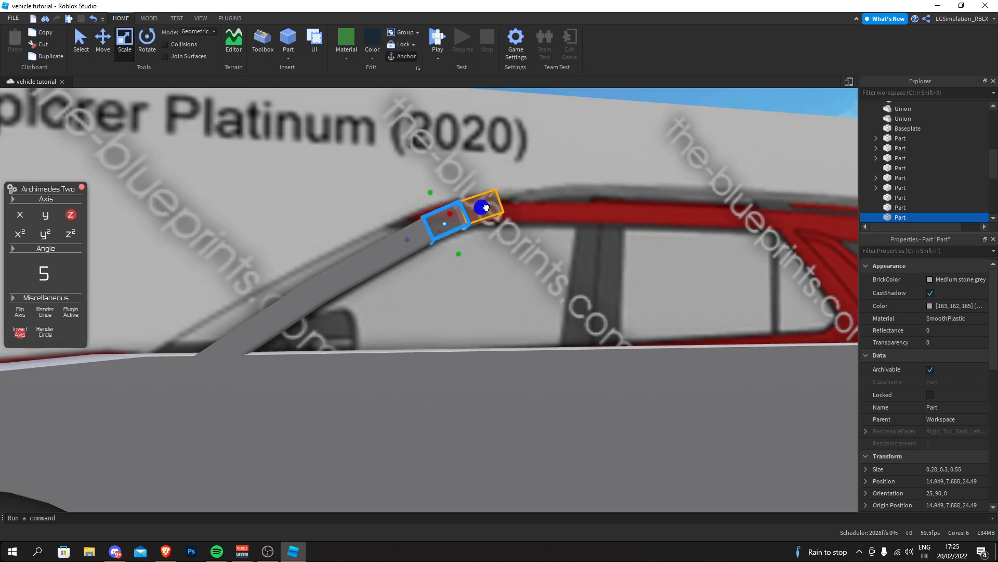
# Continue the curve towards the roof with short Archimedes segments, including 0.4 studs at 15° and 0.15 studs at 10°, undoing the mis-scaled last one
pyautogui.click(42, 313)
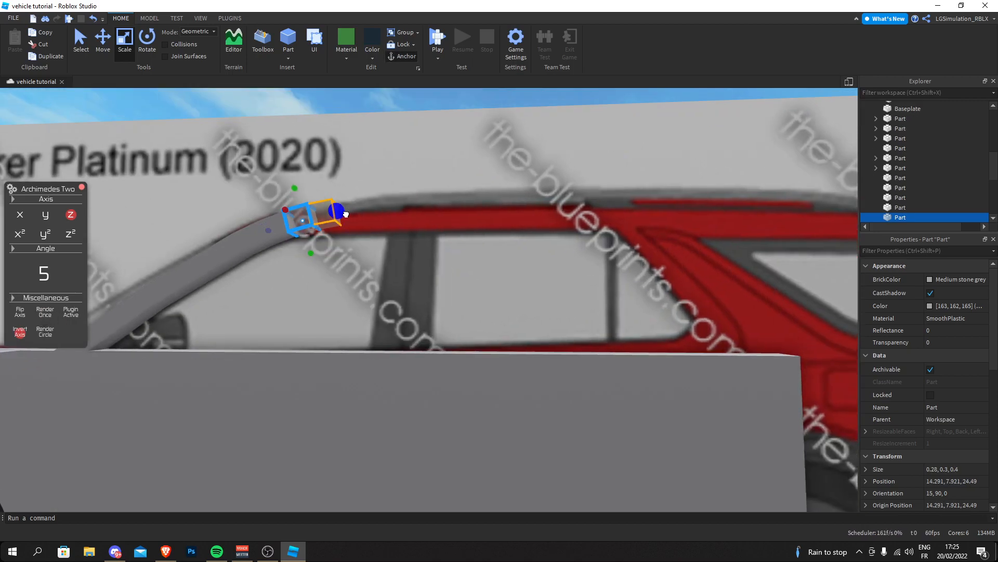
pyautogui.click(49, 314)
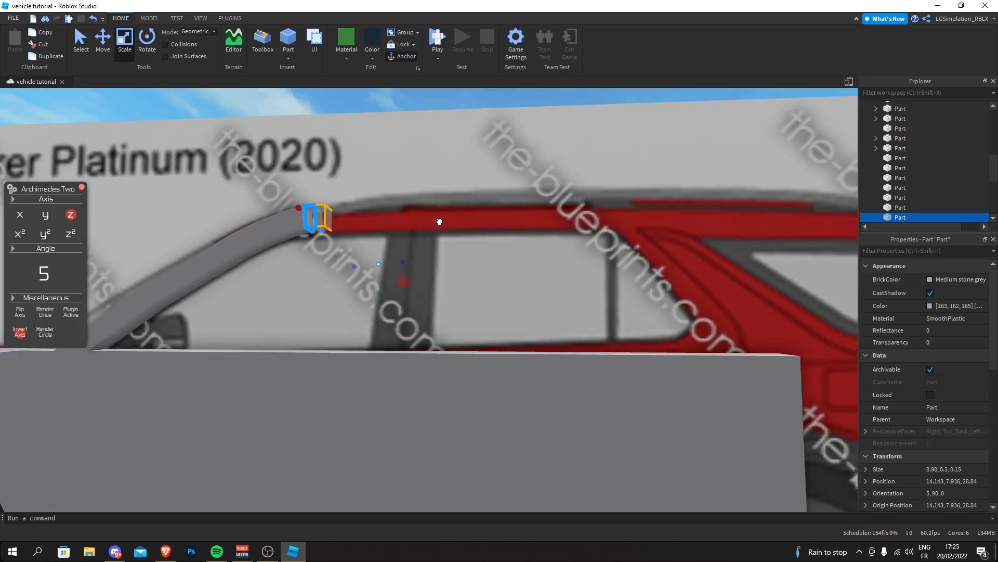
pyautogui.moveTo(345, 228); pyautogui.dragTo(308, 221)
pyautogui.click(61, 311)
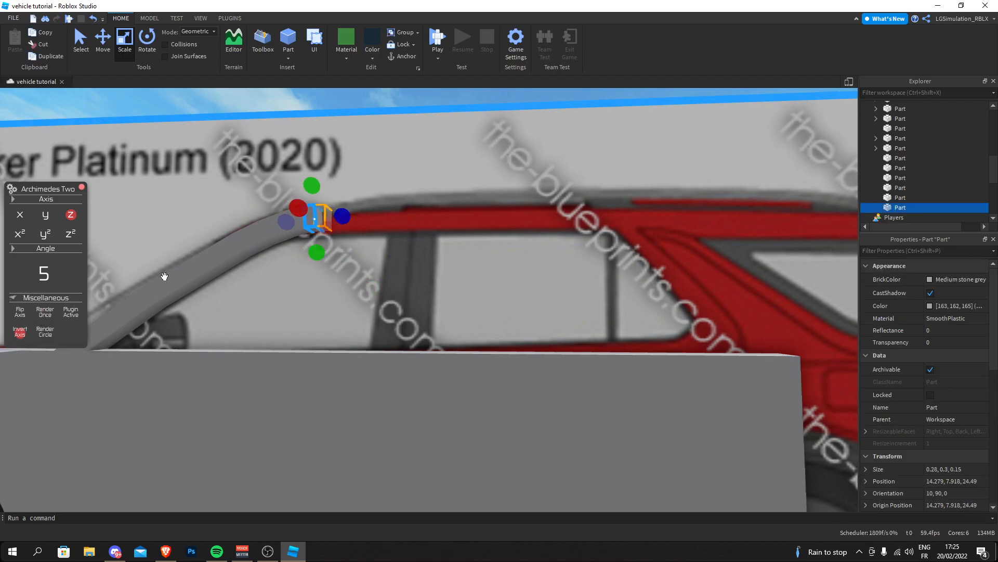
pyautogui.hotkey('ctrl', 'z')
pyautogui.hotkey('ctrl', 'z')
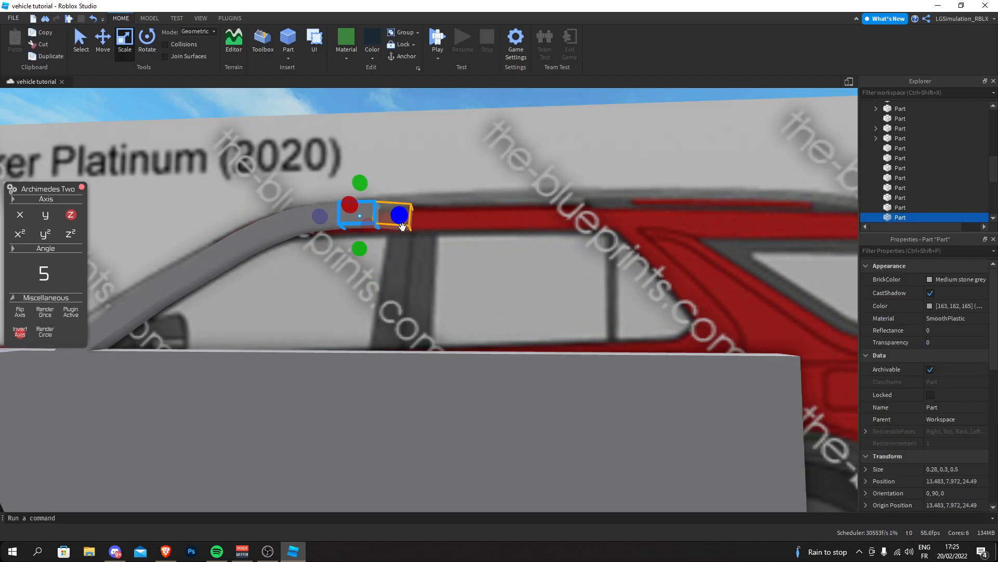
# Lengthen the level roof rail segment to 5.65 studs and add an equally long rear segment sloping down by 5°
pyautogui.scroll(5, 364, 218)
pyautogui.moveTo(464, 218)
pyautogui.mouseDown()
pyautogui.moveTo(402, 218)
pyautogui.moveTo(450, 216)
pyautogui.mouseUp()
pyautogui.scroll(-10, 450, 217)
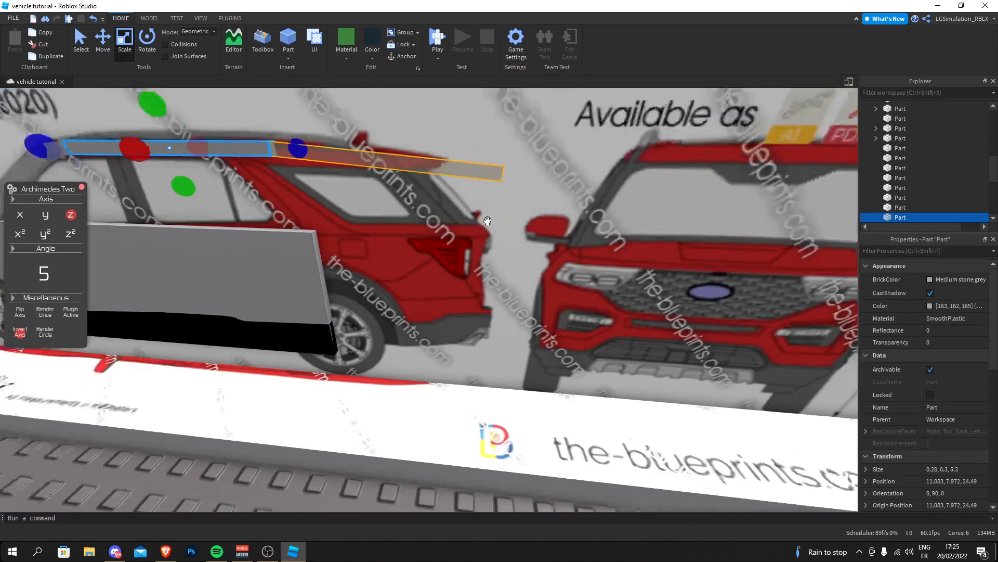
pyautogui.scroll(10, 248, 304)
pyautogui.moveTo(247, 304); pyautogui.dragTo(198, 267)
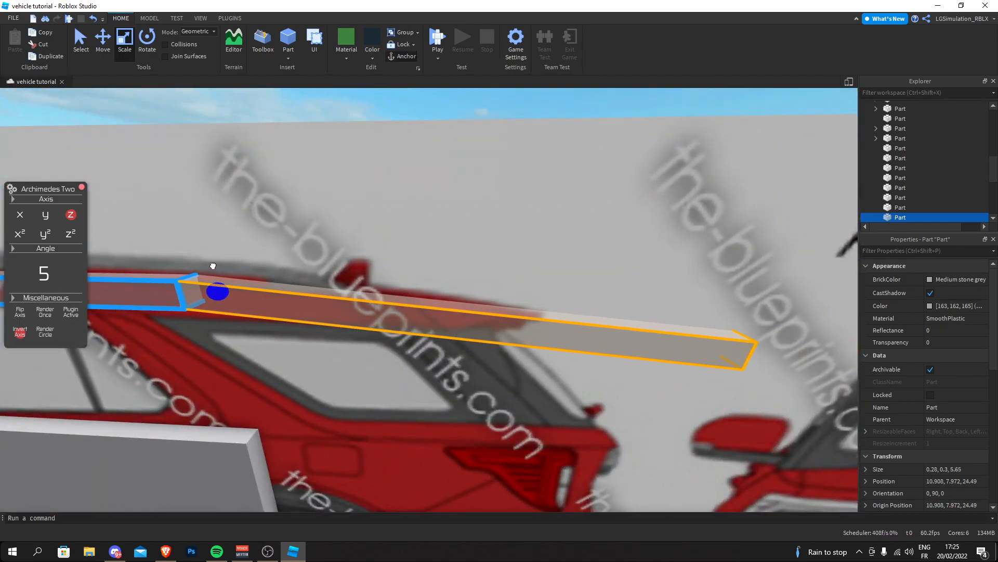
pyautogui.click(230, 292)
pyautogui.scroll(-5, 315, 213)
pyautogui.click(314, 213)
pyautogui.scroll(-5, 314, 214)
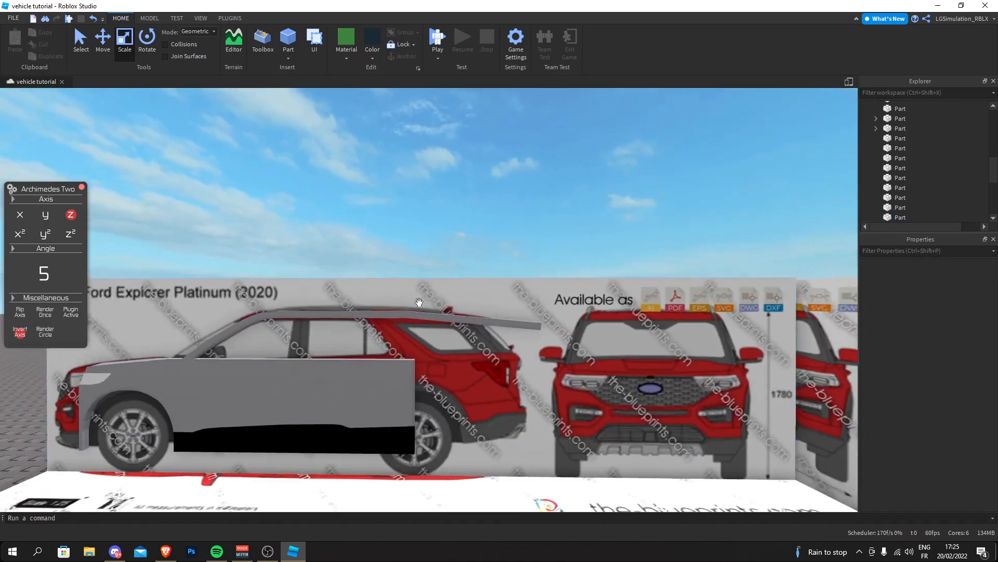
# Examine how the pillar and roof rail follow the roofline of the side-view blueprint
pyautogui.scroll(5, 447, 312)
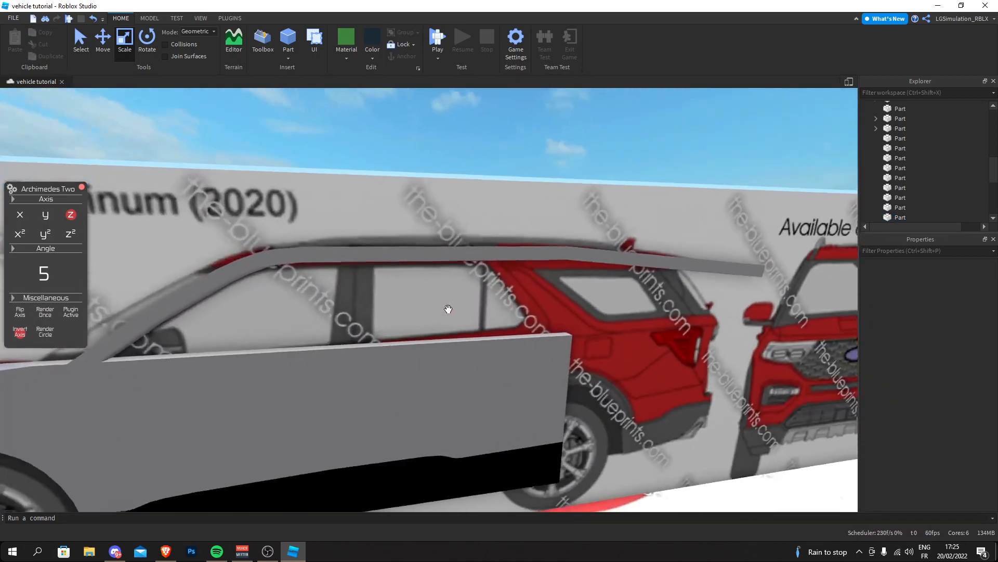
pyautogui.moveTo(448, 310); pyautogui.dragTo(364, 310, button='right')
pyautogui.scroll(-5, 364, 310)
pyautogui.press('w')
pyautogui.press('d')
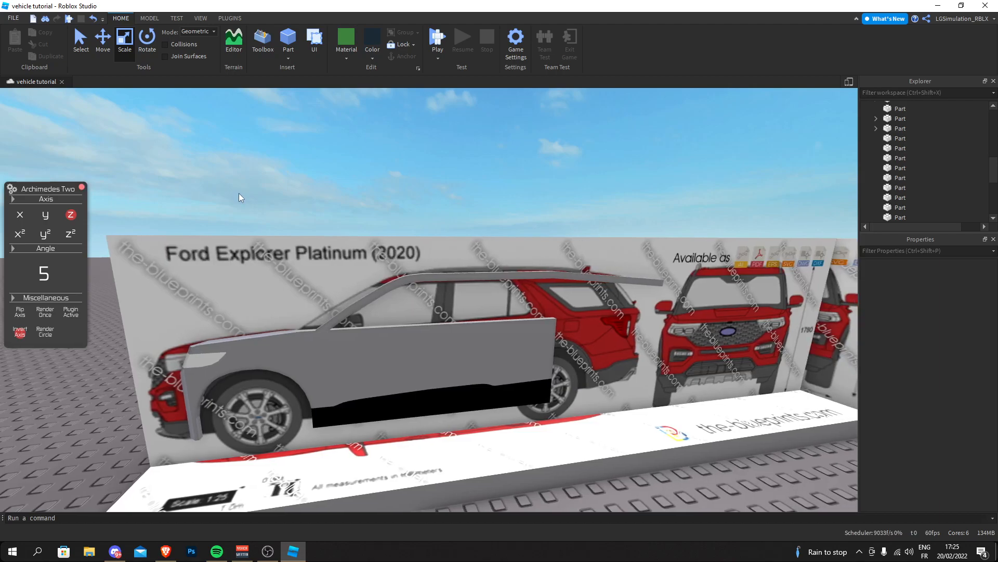
pyautogui.moveTo(457, 203); pyautogui.dragTo(421, 238, button='right')
pyautogui.press('w')
pyautogui.press('d')
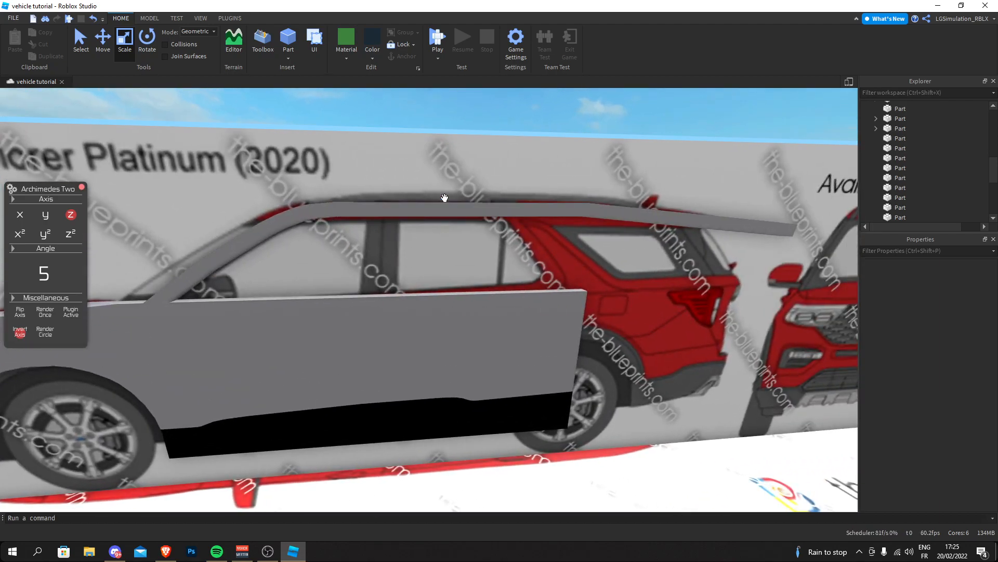
# Duplicate the level roof rail, rotate the copy upright and move it over the pillar between the front and rear side windows
pyautogui.click(424, 210)
pyautogui.press('w')
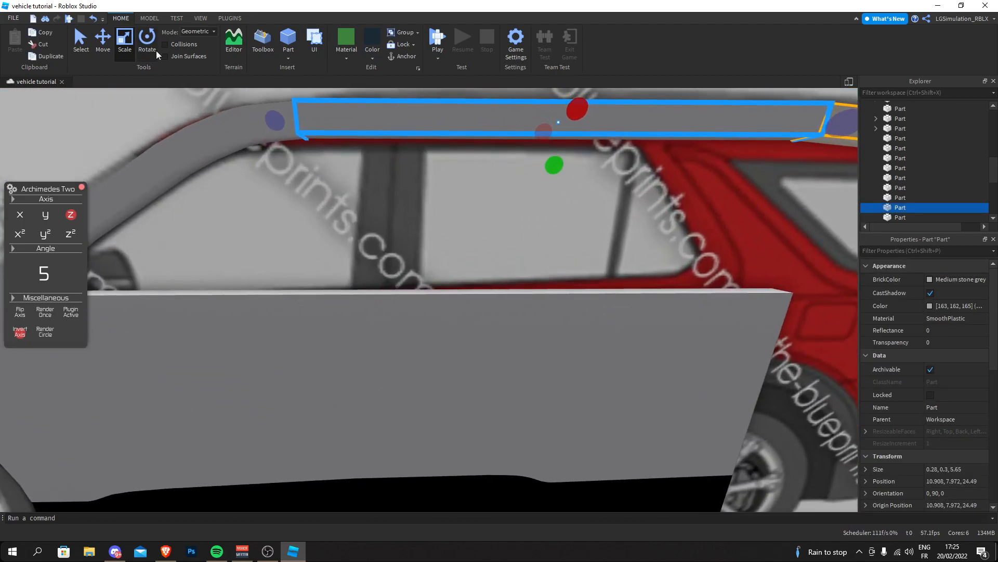
pyautogui.moveTo(489, 161); pyautogui.dragTo(625, 235)
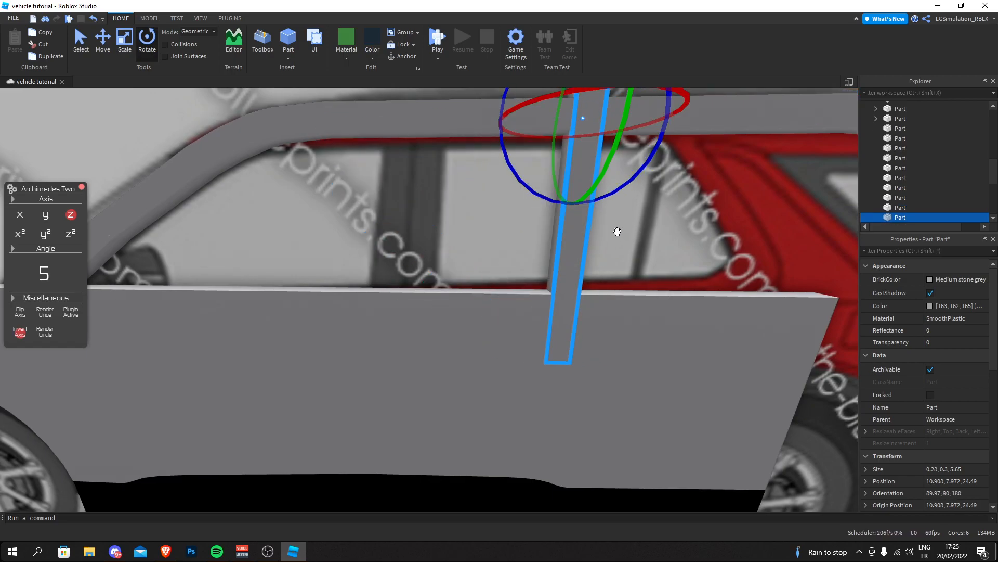
pyautogui.click(99, 48)
pyautogui.moveTo(510, 114); pyautogui.dragTo(336, 123)
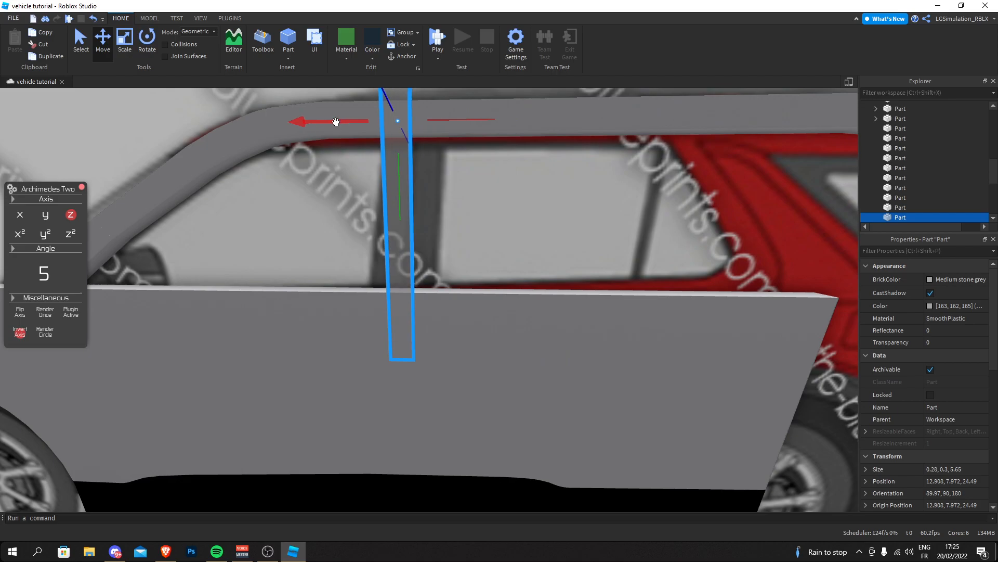
# Tilt the upright strip to 80° and shift it onto the slanted edge of the center pillar
pyautogui.moveTo(336, 123); pyautogui.dragTo(349, 123, button='right')
pyautogui.press('a')
pyautogui.click(150, 56)
pyautogui.scroll(-2, 473, 199)
pyautogui.moveTo(437, 163); pyautogui.dragTo(361, 137)
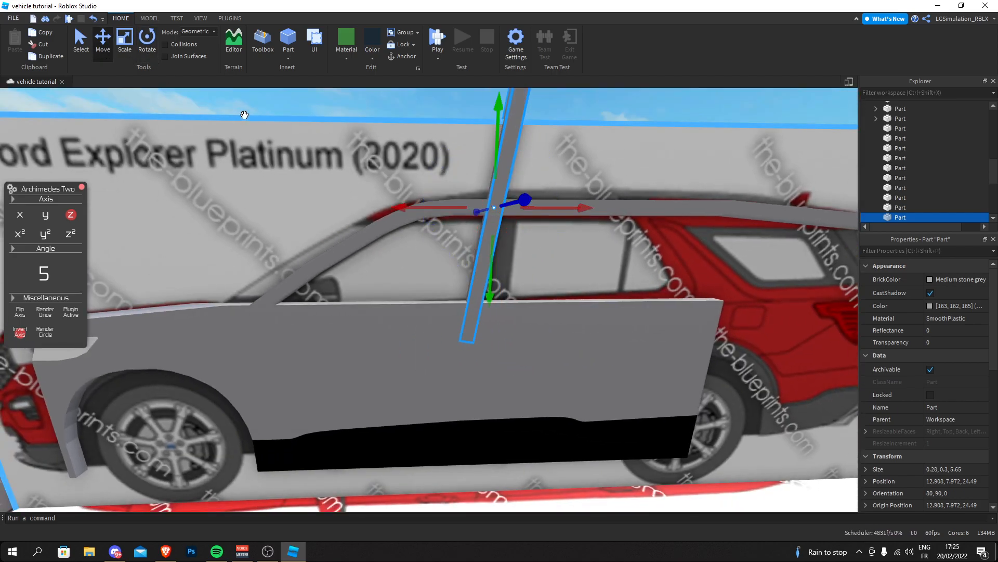
pyautogui.moveTo(442, 207); pyautogui.dragTo(447, 207)
pyautogui.moveTo(444, 207); pyautogui.dragTo(504, 221, button='right')
# Scale the center pillar strip to 0.18 studs thick, shorten it to fit between the roof rail and door panel, and close Archimedes
pyautogui.click(127, 48)
pyautogui.keyDown('ctrl'); pyautogui.moveTo(484, 232); pyautogui.dragTo(480, 234); pyautogui.keyUp('ctrl')
pyautogui.moveTo(480, 234); pyautogui.dragTo(494, 143, button='right')
pyautogui.click(477, 240)
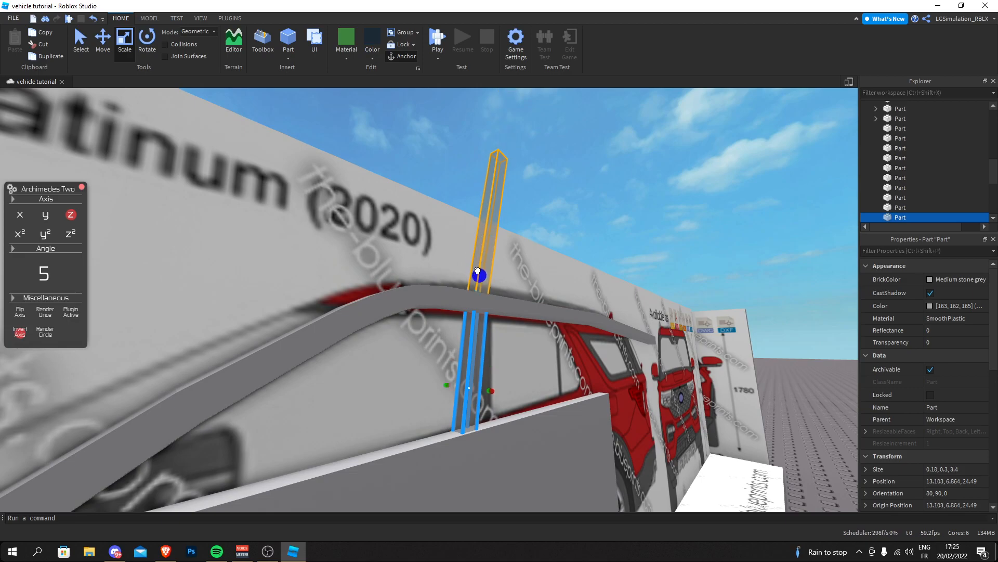
pyautogui.moveTo(474, 290); pyautogui.dragTo(474, 285)
pyautogui.moveTo(474, 284); pyautogui.dragTo(464, 292, button='right')
pyautogui.moveTo(277, 433); pyautogui.dragTo(284, 400)
pyautogui.click(82, 188)
# Duplicate the center pillar strip, rotate the copy to 85° and scale it to 0.18 × 0.6 × 2.2 studs to fill the pillar width
pyautogui.moveTo(346, 301); pyautogui.dragTo(358, 302)
pyautogui.scroll(4, 371, 295)
pyautogui.click(146, 42)
pyautogui.moveTo(296, 254); pyautogui.dragTo(290, 249)
pyautogui.press('a')
pyautogui.click(125, 43)
pyautogui.moveTo(491, 303); pyautogui.dragTo(442, 297)
pyautogui.press('d')
pyautogui.click(412, 288)
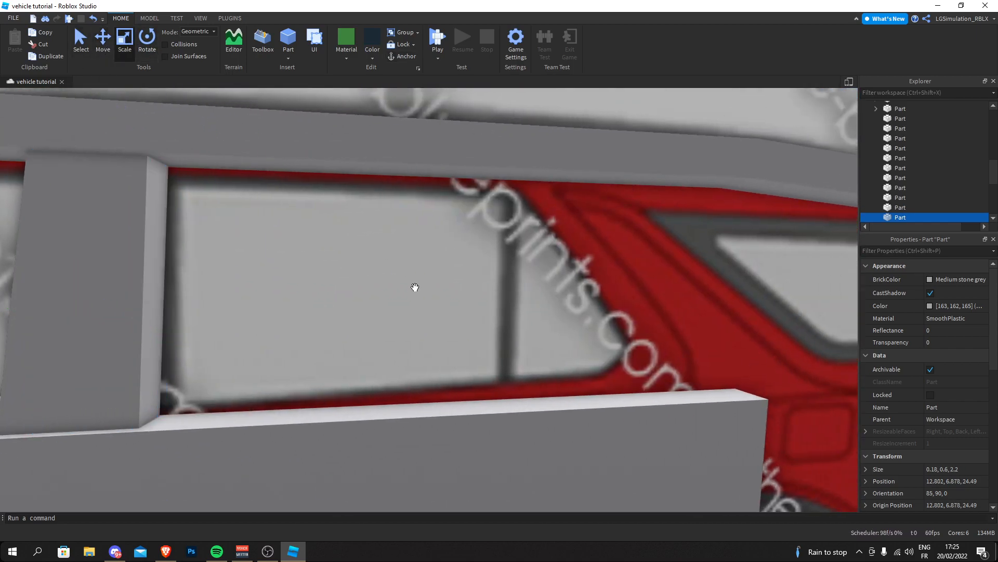
# Examine the two center pillar pieces against the roof rail and blueprint from several angles
pyautogui.moveTo(413, 287); pyautogui.dragTo(411, 287, button='right')
pyautogui.scroll(-6, 411, 287)
pyautogui.click(318, 140)
pyautogui.scroll(6, 330, 156)
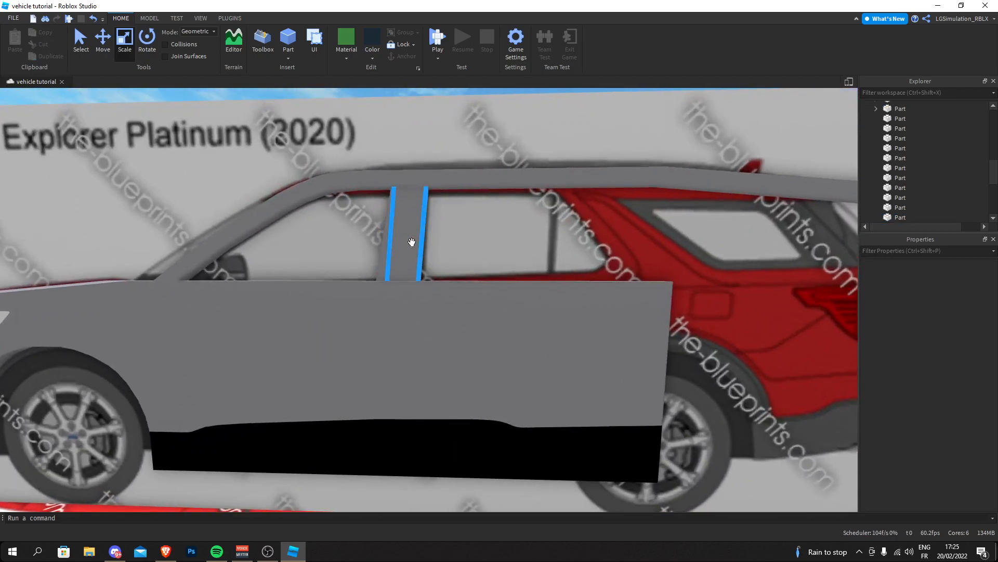
pyautogui.scroll(2, 384, 240)
pyautogui.moveTo(381, 245); pyautogui.dragTo(370, 240, button='right')
pyautogui.scroll(-3, 369, 239)
pyautogui.moveTo(364, 238); pyautogui.dragTo(444, 373)
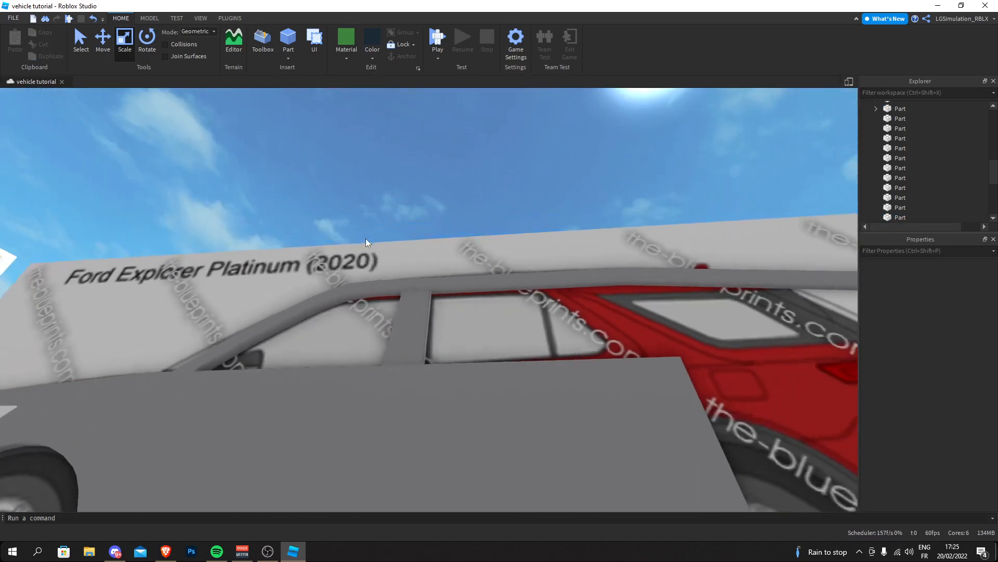
pyautogui.click(385, 224)
pyautogui.scroll(4, 385, 228)
pyautogui.moveTo(385, 227); pyautogui.dragTo(384, 228, button='right')
pyautogui.scroll(-2, 384, 229)
pyautogui.moveTo(386, 231); pyautogui.dragTo(388, 173)
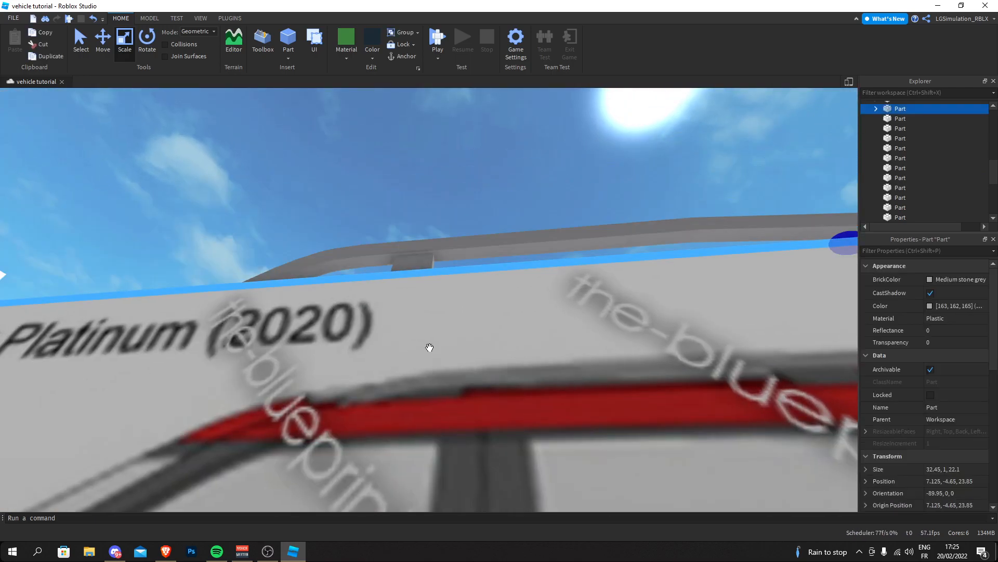
# Union the two center pillar pieces and color the union black with UsePartColor enabled
pyautogui.click(415, 282)
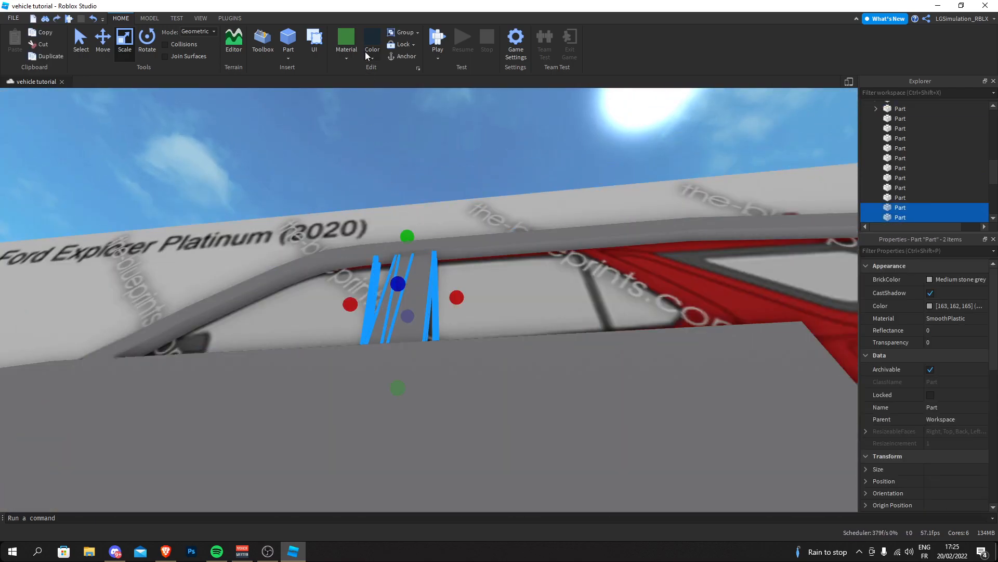
pyautogui.click(148, 18)
pyautogui.click(700, 154)
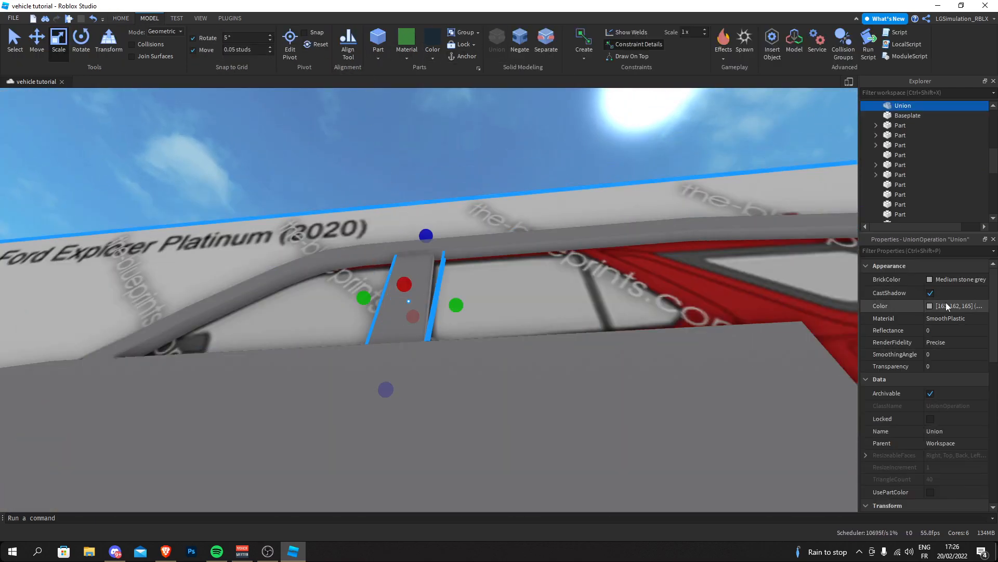
pyautogui.scroll(-3, 940, 385)
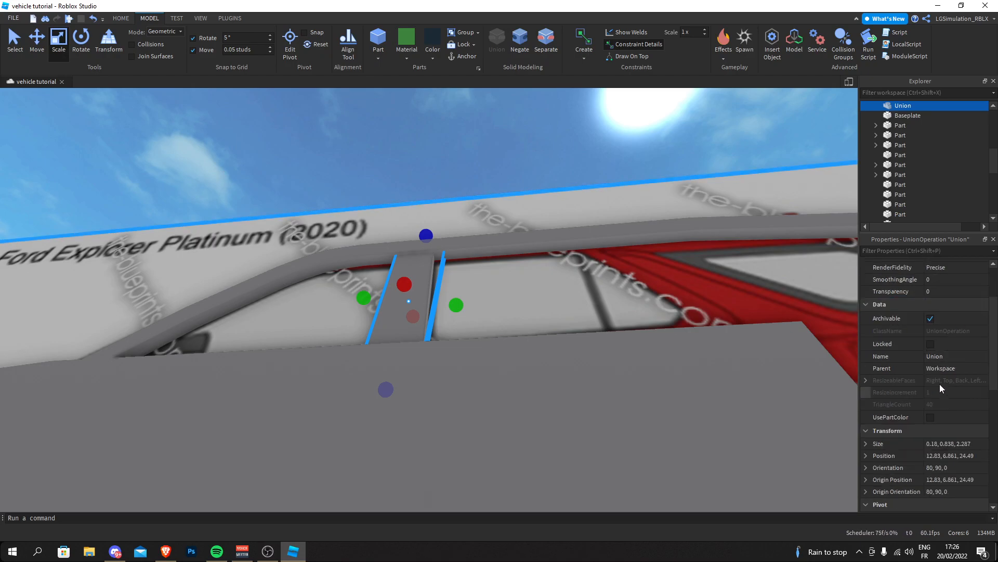
pyautogui.click(931, 417)
pyautogui.click(432, 146)
# Move the side-view blueprint board away from the car body so the body stands clear of it
pyautogui.scroll(-10, 432, 146)
pyautogui.scroll(6, 433, 147)
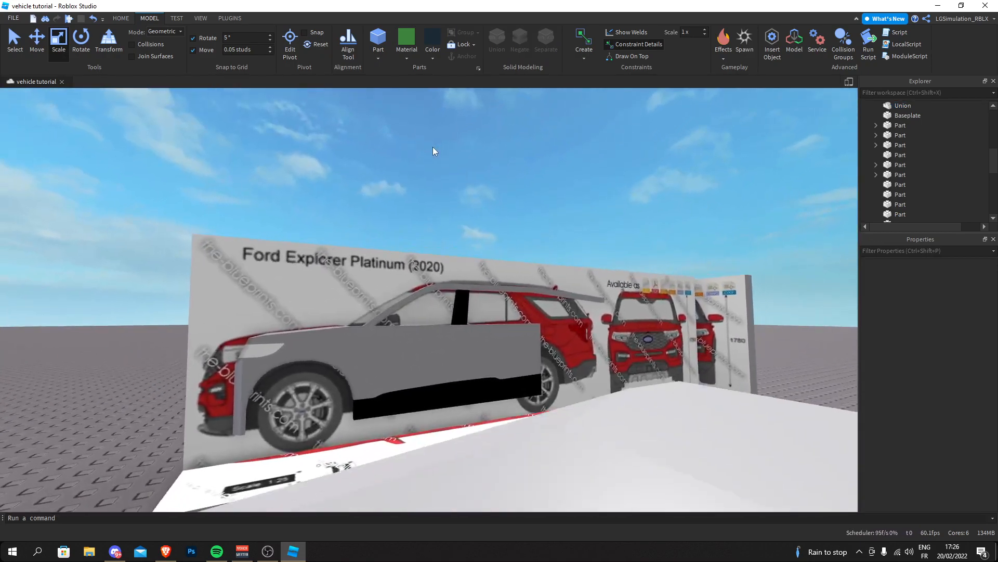
pyautogui.click(357, 207)
pyautogui.moveTo(357, 207); pyautogui.dragTo(358, 208, button='right')
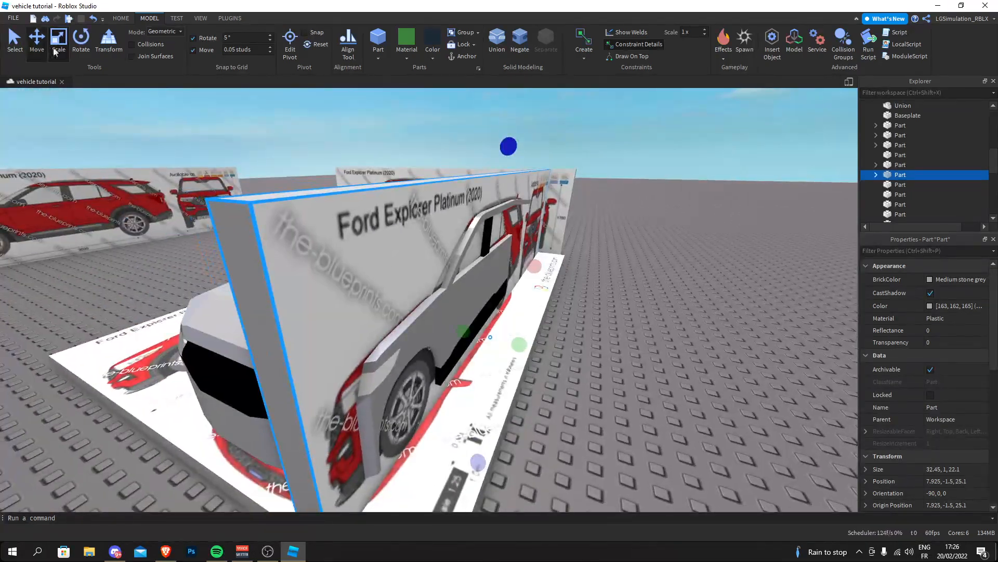
pyautogui.moveTo(580, 359); pyautogui.dragTo(403, 316)
pyautogui.click(707, 251)
# Examine the body shell, hood, pillars and black sills from the front and side without the blueprint board
pyautogui.moveTo(707, 252); pyautogui.dragTo(707, 252, button='right')
pyautogui.scroll(5, 707, 252)
pyautogui.moveTo(544, 204); pyautogui.dragTo(544, 204, button='right')
pyautogui.press('a')
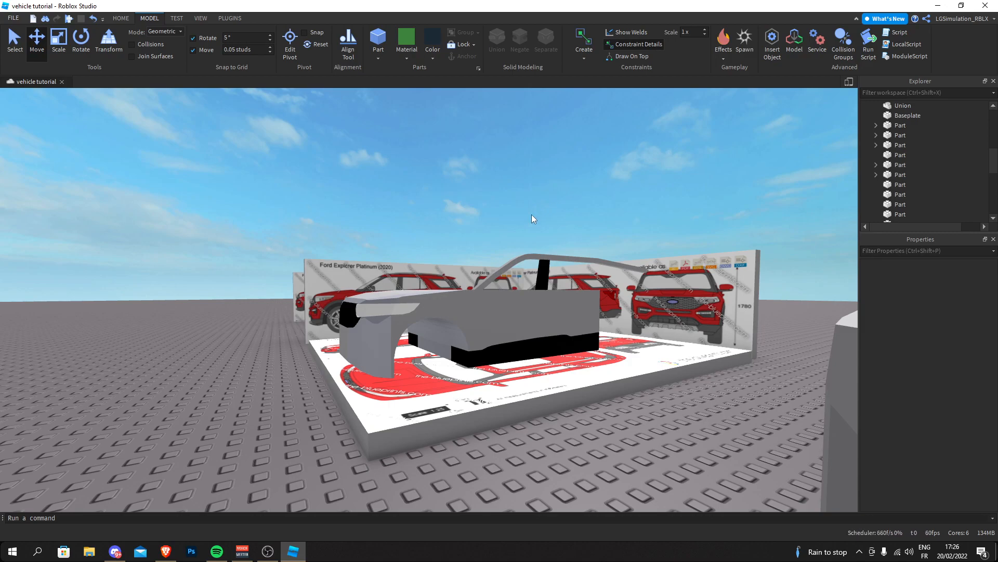
pyautogui.scroll(10, 499, 279)
pyautogui.moveTo(499, 279); pyautogui.dragTo(451, 199, button='right')
pyautogui.scroll(-5, 450, 199)
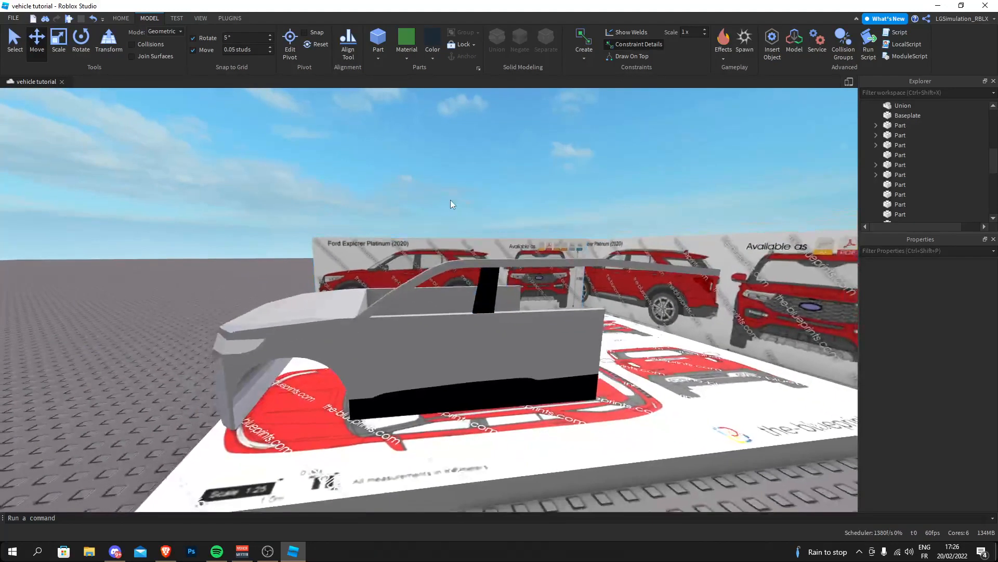
pyautogui.scroll(4, 450, 200)
pyautogui.scroll(-2, 450, 200)
pyautogui.scroll(-4, 450, 200)
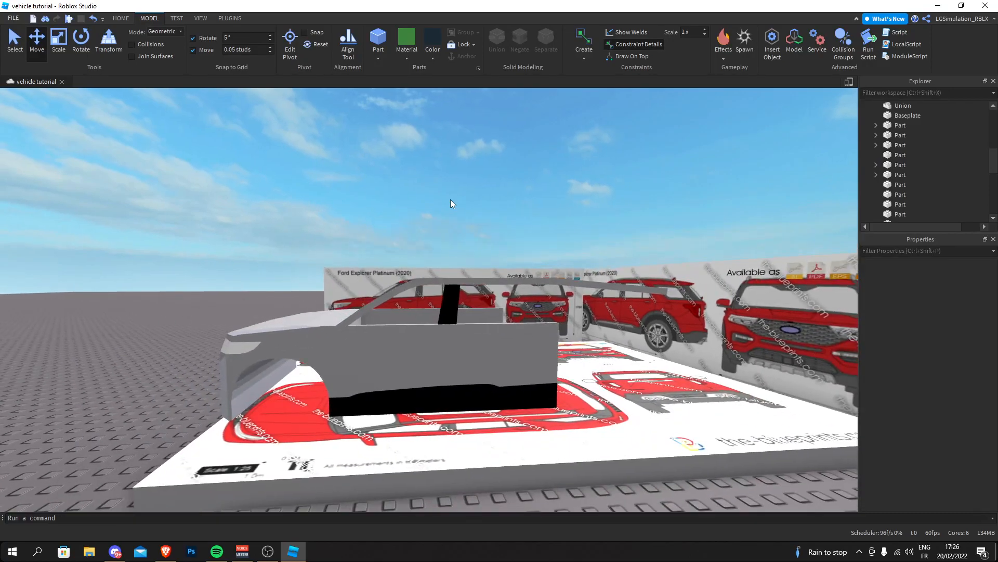
pyautogui.scroll(5, 451, 199)
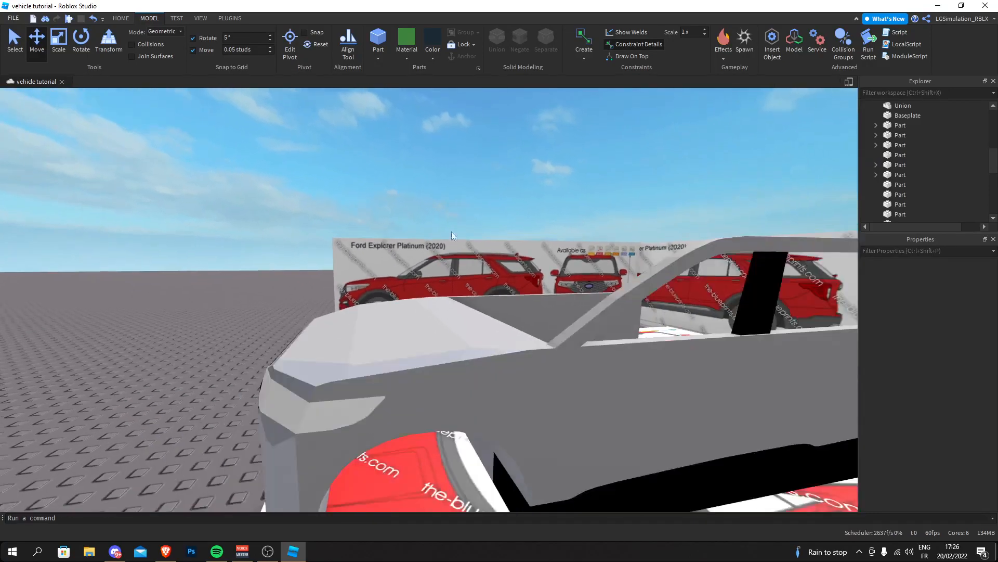
# Move the side-view blueprint board back against the side of the car body
pyautogui.click(469, 288)
pyautogui.moveTo(525, 365); pyautogui.dragTo(528, 370)
pyautogui.moveTo(528, 370); pyautogui.dragTo(565, 395, button='right')
pyautogui.moveTo(528, 370); pyautogui.dragTo(610, 413)
pyautogui.click(665, 406)
# Shift the side-view blueprint board to Z position 24.95 so it sits just behind the black center pillar
pyautogui.moveTo(677, 400); pyautogui.dragTo(497, 307, button='right')
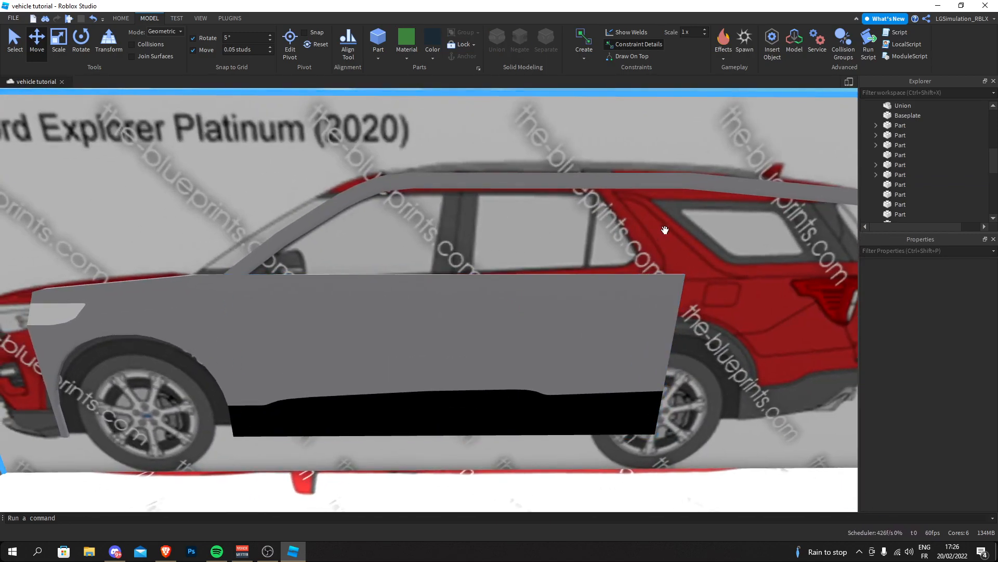
pyautogui.click(592, 219)
pyautogui.moveTo(591, 219); pyautogui.dragTo(603, 408, button='right')
pyautogui.moveTo(674, 474); pyautogui.dragTo(670, 471)
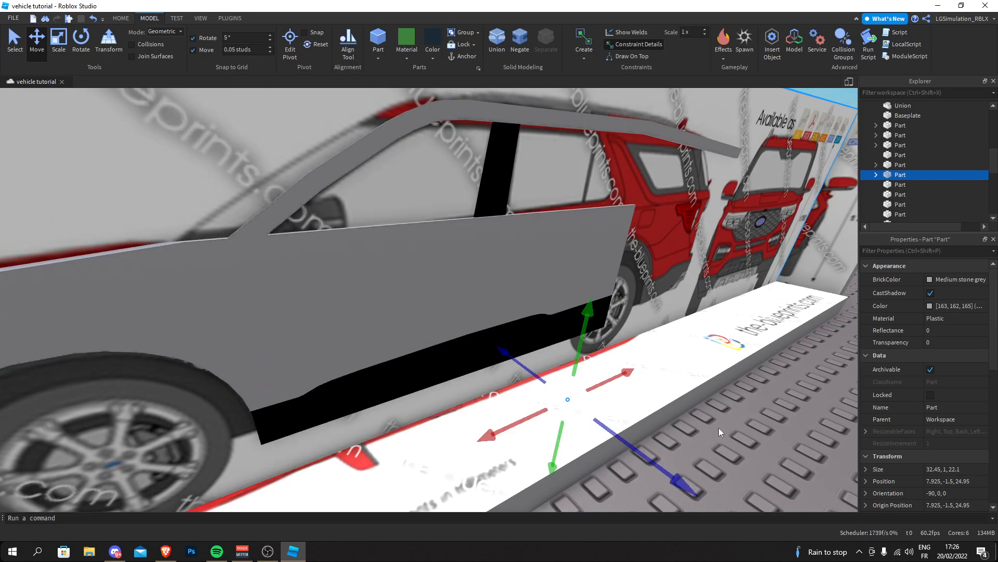
pyautogui.click(720, 430)
pyautogui.moveTo(720, 430); pyautogui.dragTo(495, 297, button='right')
pyautogui.click(453, 271)
pyautogui.moveTo(453, 271); pyautogui.dragTo(448, 268, button='right')
pyautogui.moveTo(395, 406)
pyautogui.mouseDown(button='right')
pyautogui.moveTo(388, 412)
pyautogui.moveTo(390, 404)
pyautogui.mouseUp(button='right')
pyautogui.click(398, 432)
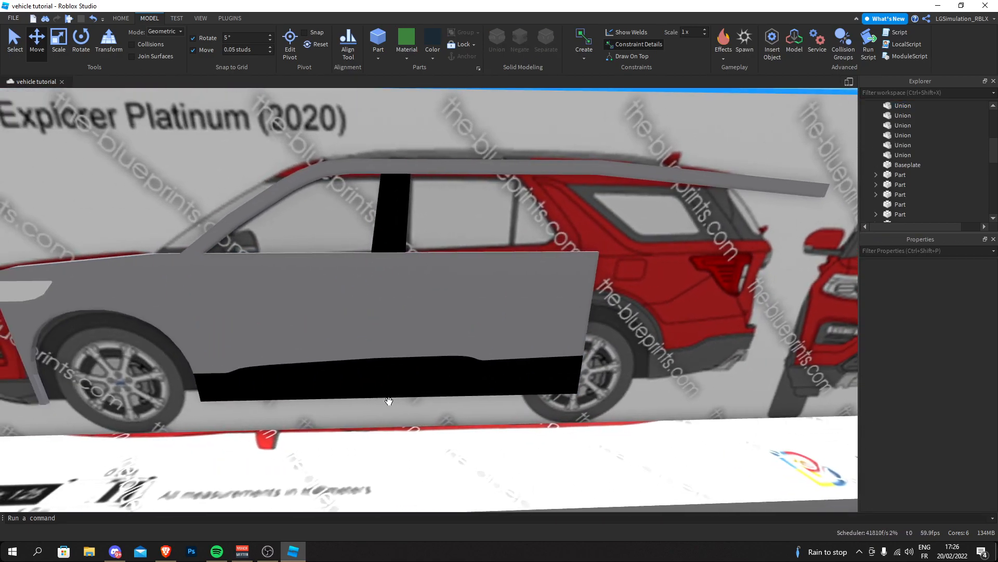
# Duplicate the straight roof rail, lower the copy and tilt it to -50° behind the rear door window
pyautogui.press('d')
pyautogui.click(334, 167)
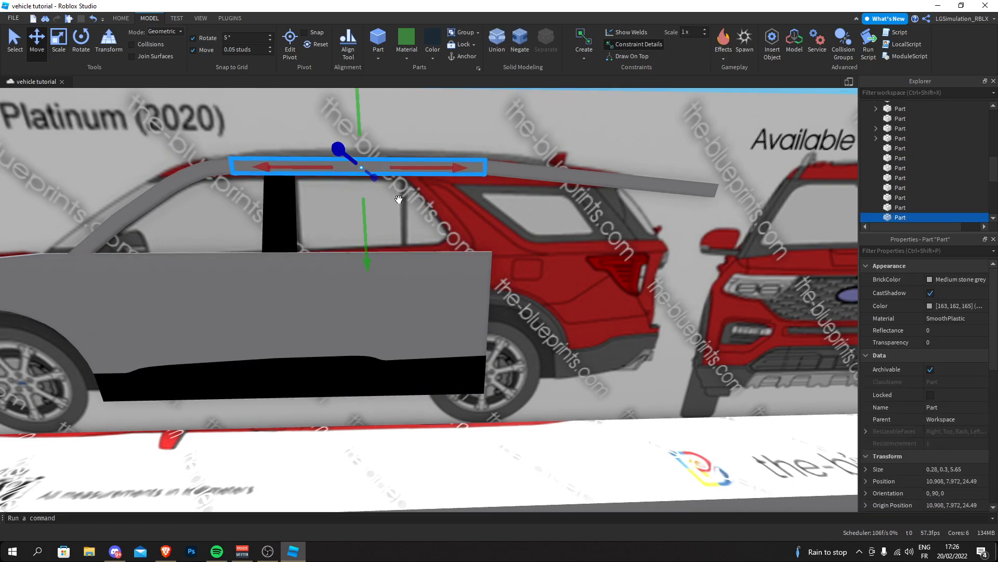
pyautogui.moveTo(367, 215); pyautogui.dragTo(366, 271)
pyautogui.press('w')
pyautogui.moveTo(407, 169); pyautogui.dragTo(529, 215)
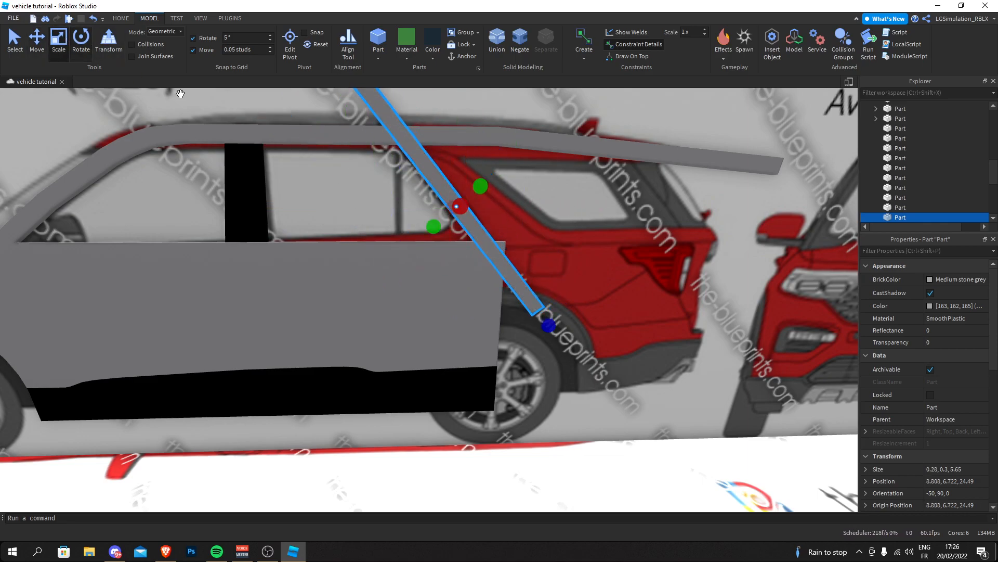
# Shorten the tilted rear pillar to 2.8 studs so it spans from the roof rail to the door top
pyautogui.press('e')
pyautogui.moveTo(388, 200); pyautogui.dragTo(389, 198)
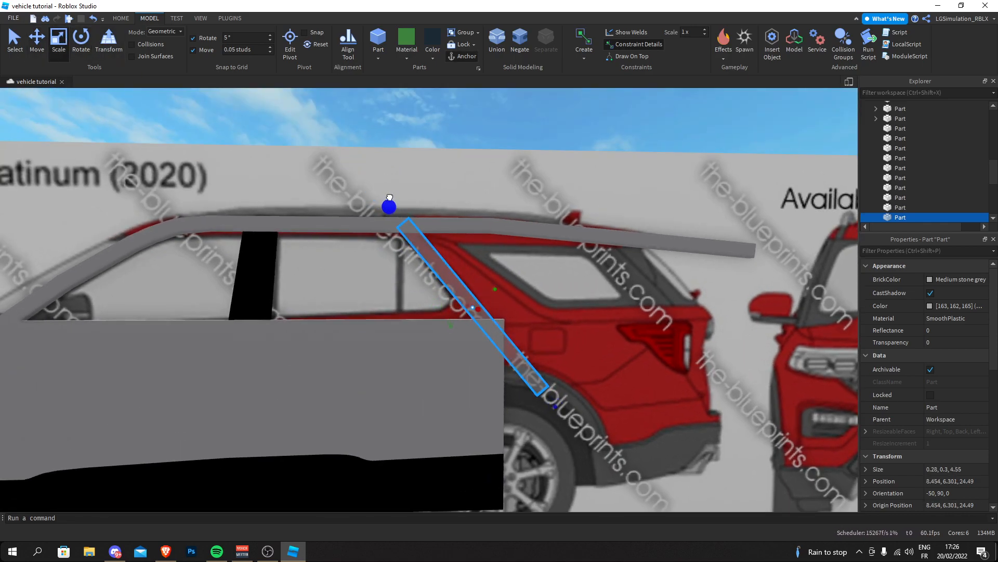
pyautogui.moveTo(554, 406); pyautogui.dragTo(502, 349)
pyautogui.scroll(4, 454, 322)
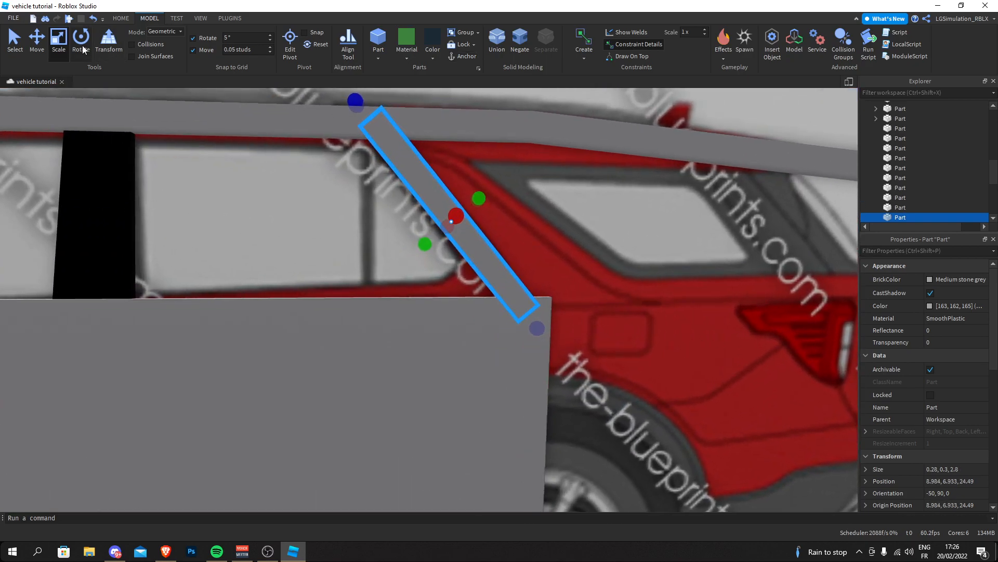
# Duplicate the rear pillar, lay the copy horizontally along the door tops and lengthen it forward to 8.2 studs
pyautogui.moveTo(443, 289); pyautogui.dragTo(460, 368)
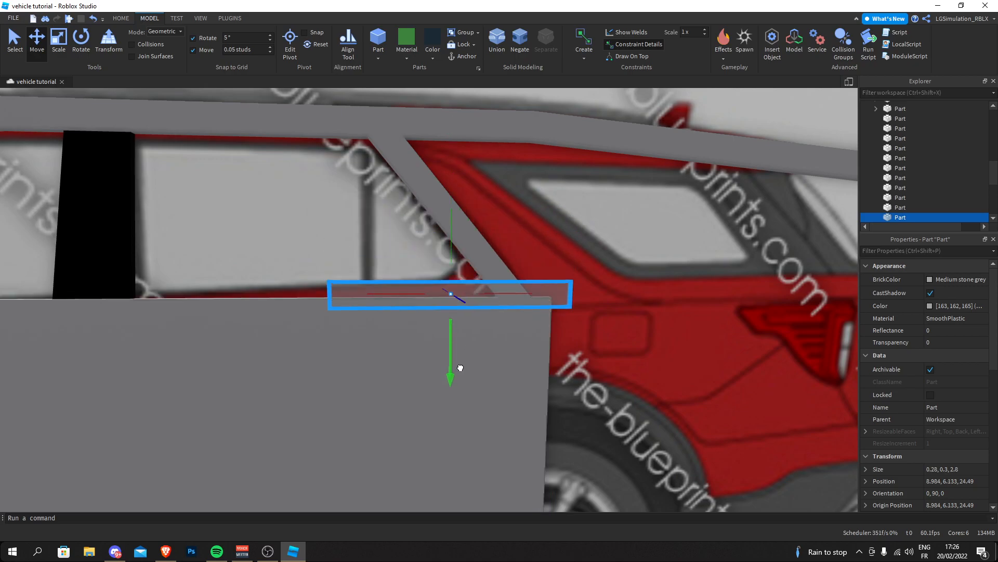
pyautogui.click(51, 44)
pyautogui.moveTo(315, 301); pyautogui.dragTo(154, 296)
pyautogui.press('a')
pyautogui.press('d')
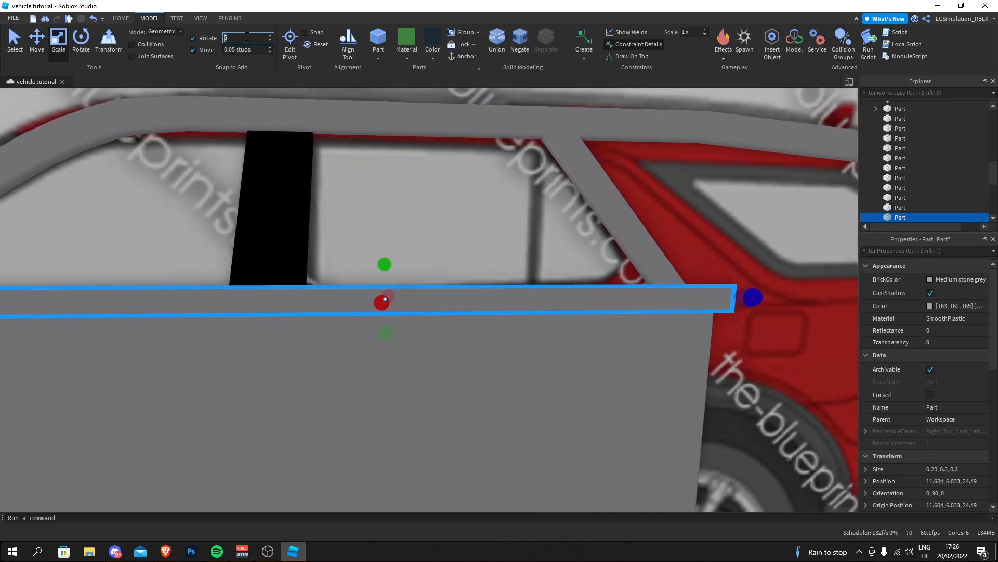
# Tilt the door-top strip to 2° and shorten it to 7.3 studs, restoring the rotation snap to 5°
pyautogui.moveTo(389, 247)
pyautogui.mouseDown()
pyautogui.moveTo(355, 239)
pyautogui.moveTo(379, 247)
pyautogui.mouseUp()
pyautogui.click(34, 46)
pyautogui.scroll(-5, 244, 190)
pyautogui.scroll(5, 583, 278)
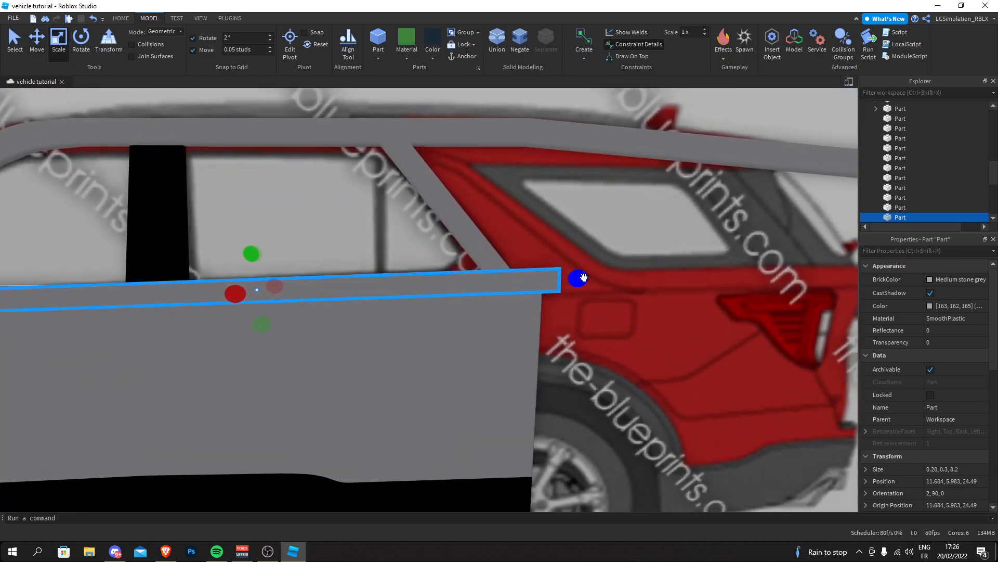
pyautogui.click(233, 37)
pyautogui.write('5')
# Duplicate the rear pillar, tilt the copy the opposite way and shorten it to 1.25 studs at the window's lower rear corner
pyautogui.click(462, 203)
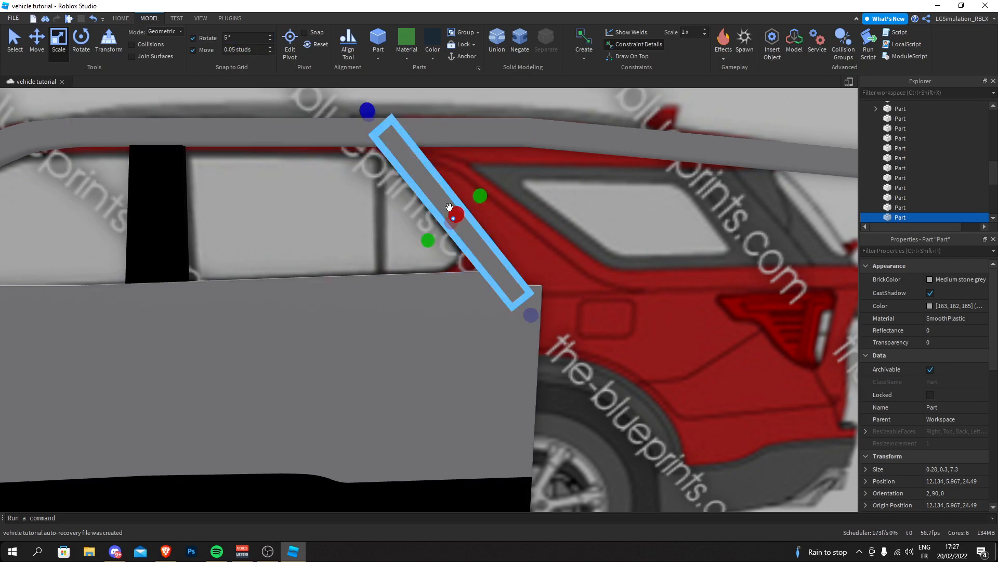
pyautogui.moveTo(388, 200); pyautogui.dragTo(433, 95)
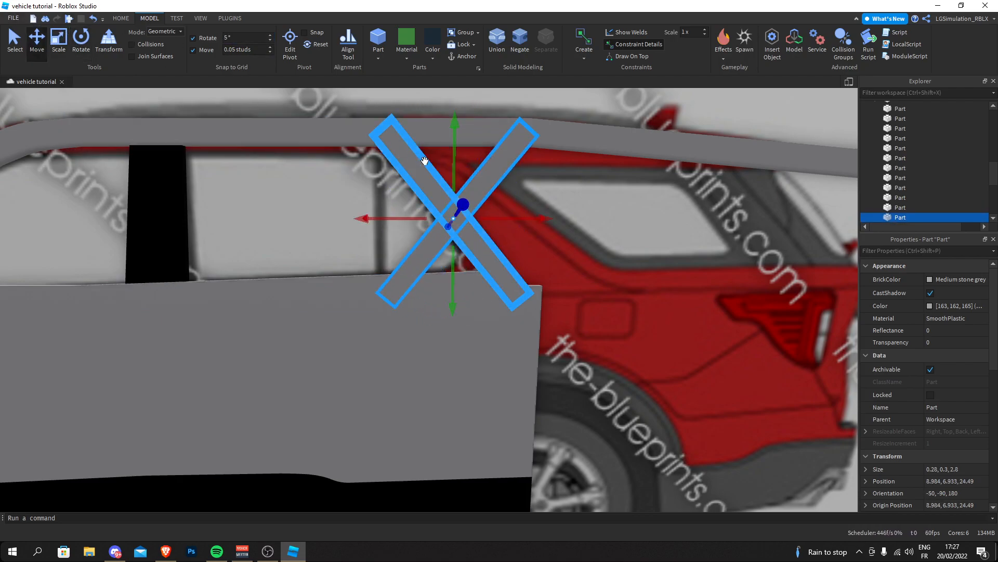
pyautogui.moveTo(467, 223); pyautogui.dragTo(375, 189)
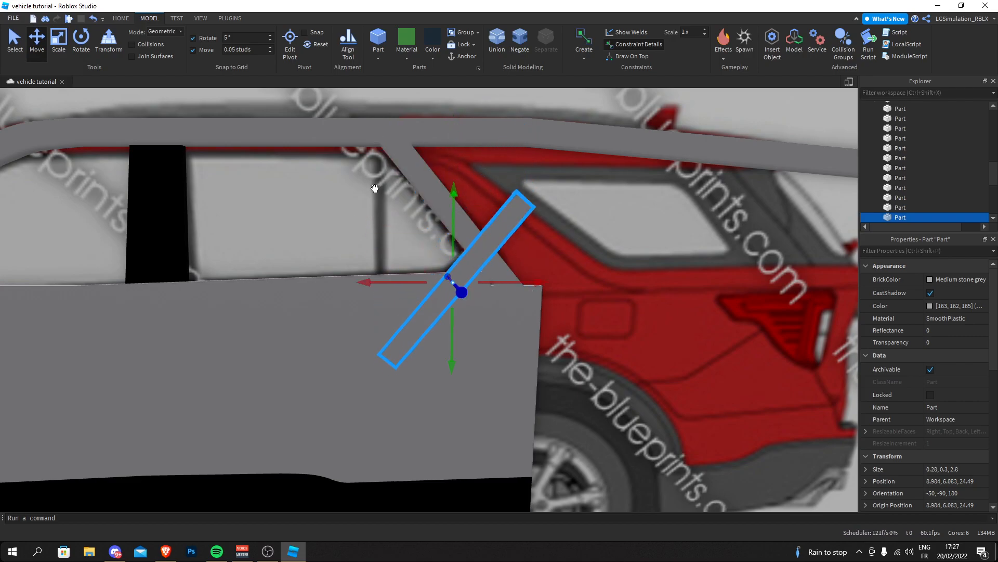
pyautogui.click(64, 48)
pyautogui.moveTo(375, 374); pyautogui.dragTo(407, 336)
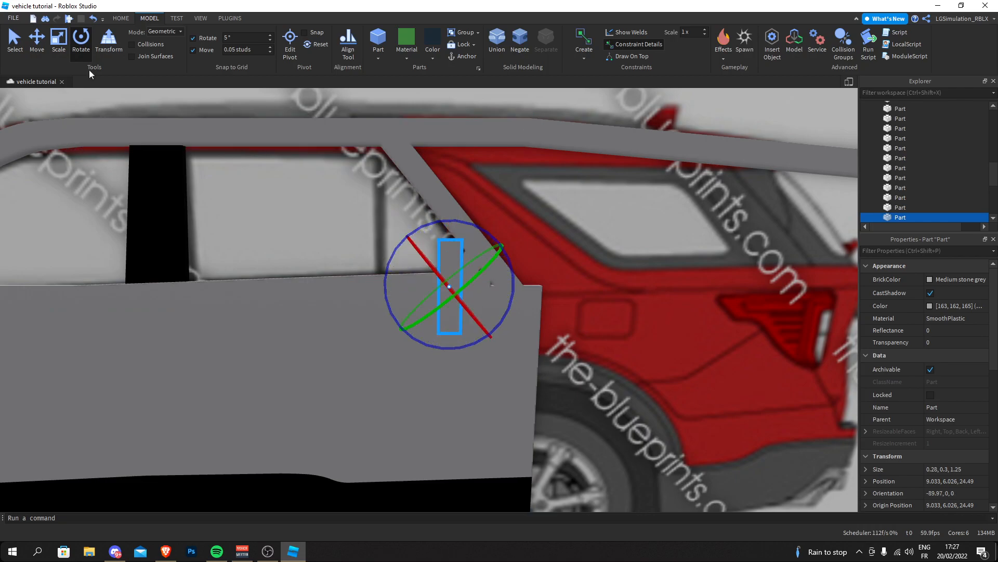
# Set a shortened upright copy of the corner filler against the rear pillar to blunt the window's rear corner
pyautogui.click(35, 44)
pyautogui.moveTo(401, 285); pyautogui.dragTo(429, 289)
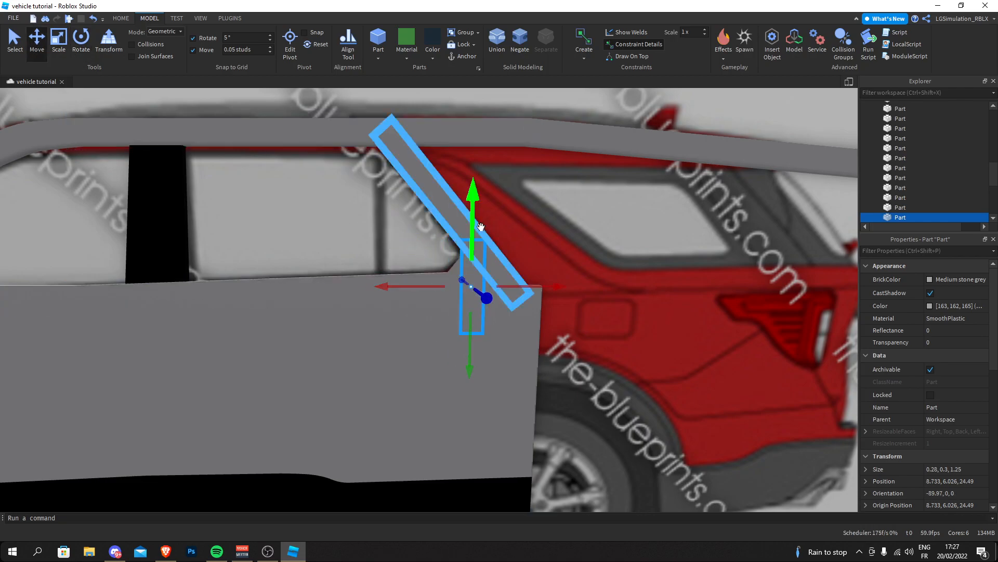
pyautogui.moveTo(493, 287); pyautogui.dragTo(490, 288)
pyautogui.moveTo(467, 352); pyautogui.dragTo(468, 308)
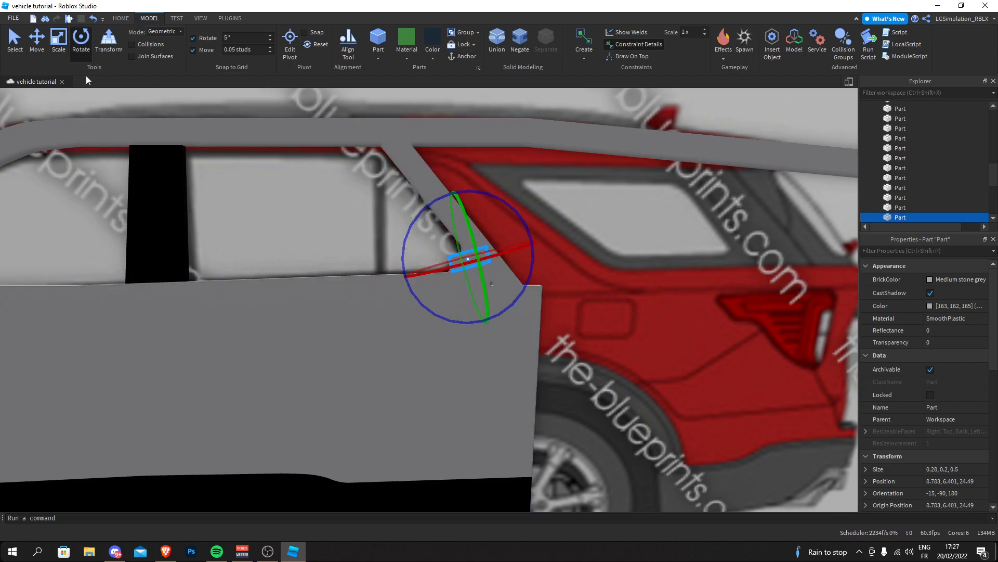
# Try placing a 0.5-stud block tilted -15° along the window's lower rear edge
pyautogui.moveTo(442, 200); pyautogui.dragTo(442, 219)
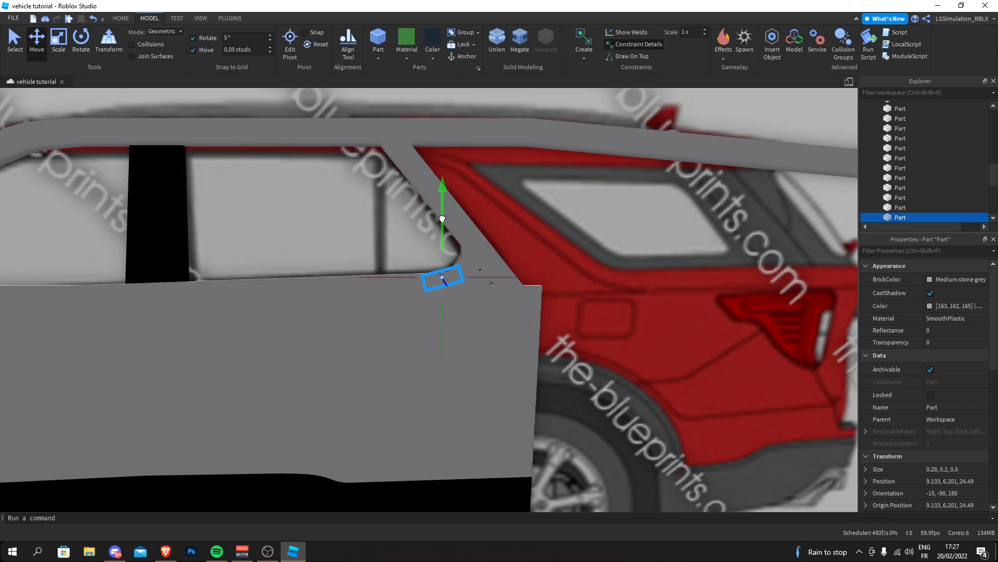
pyautogui.hotkey('ctrl', 'z')
pyautogui.hotkey('ctrl', 'z')
pyautogui.hotkey('ctrl', 'z')
pyautogui.hotkey('ctrl', 'z')
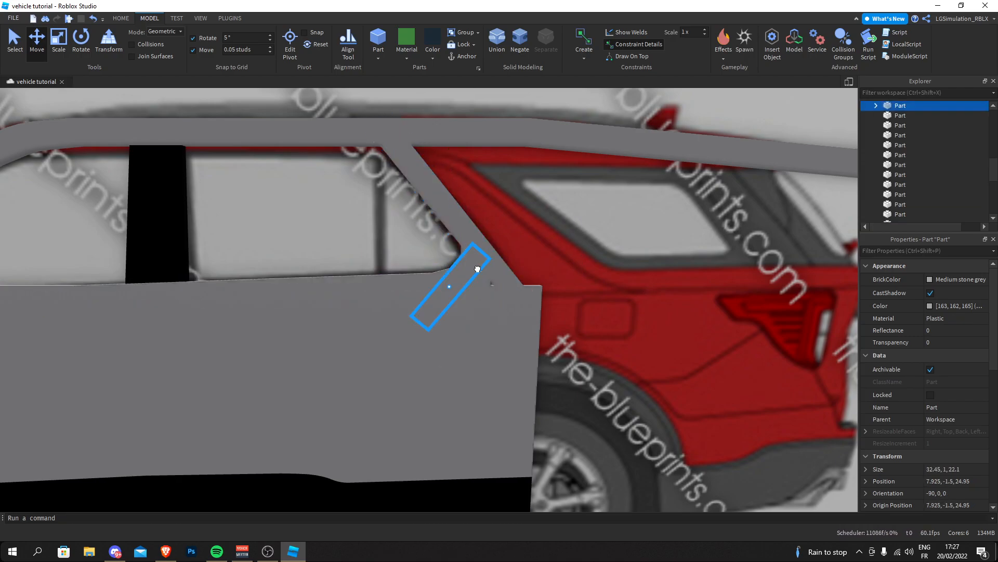
# Try to widen the tilted rear pillar to 0.8 studs
pyautogui.scroll(-10, 575, 229)
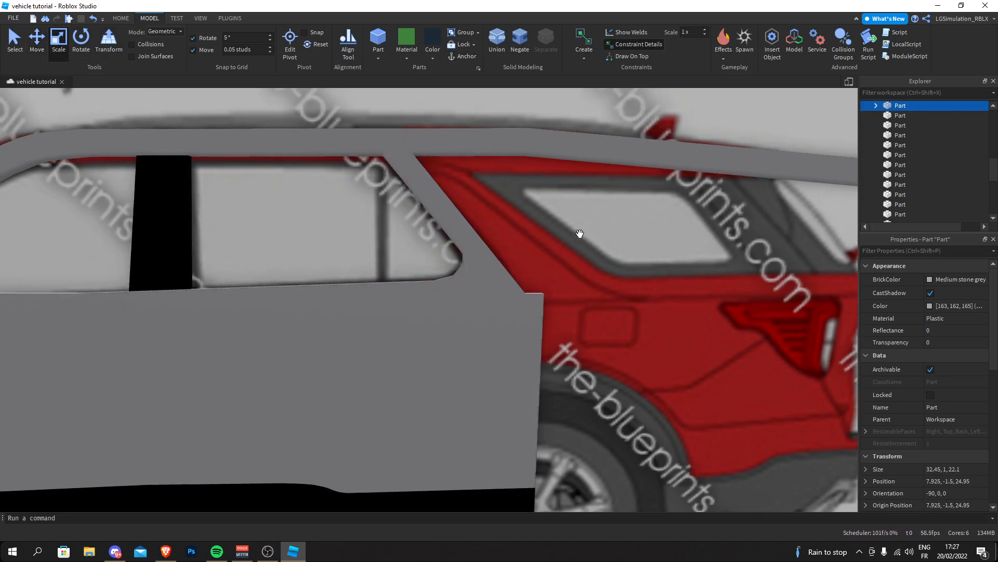
pyautogui.moveTo(468, 186); pyautogui.dragTo(445, 165, button='right')
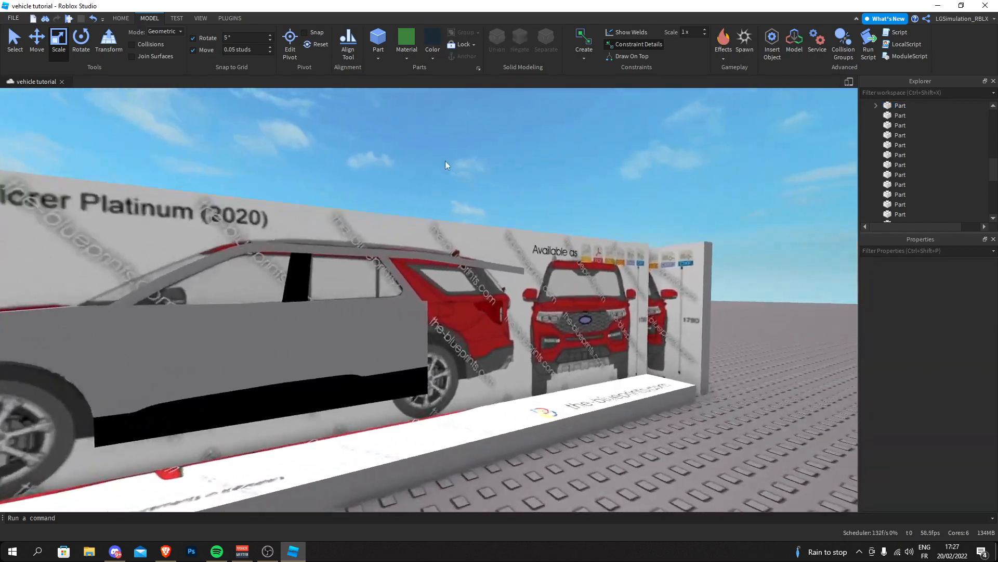
pyautogui.scroll(5, 445, 160)
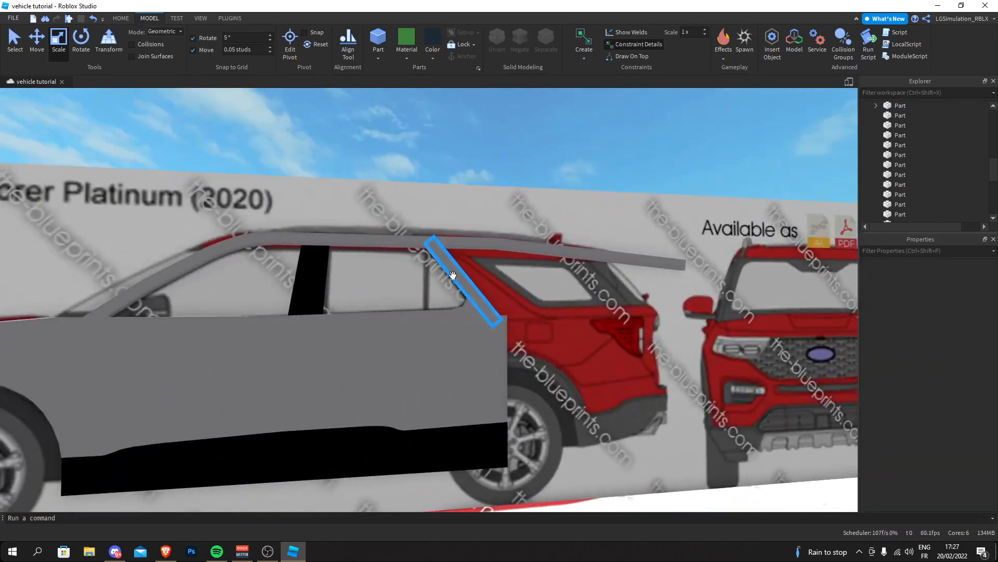
pyautogui.click(364, 239)
pyautogui.scroll(2, 351, 208)
pyautogui.moveTo(352, 209); pyautogui.dragTo(388, 188)
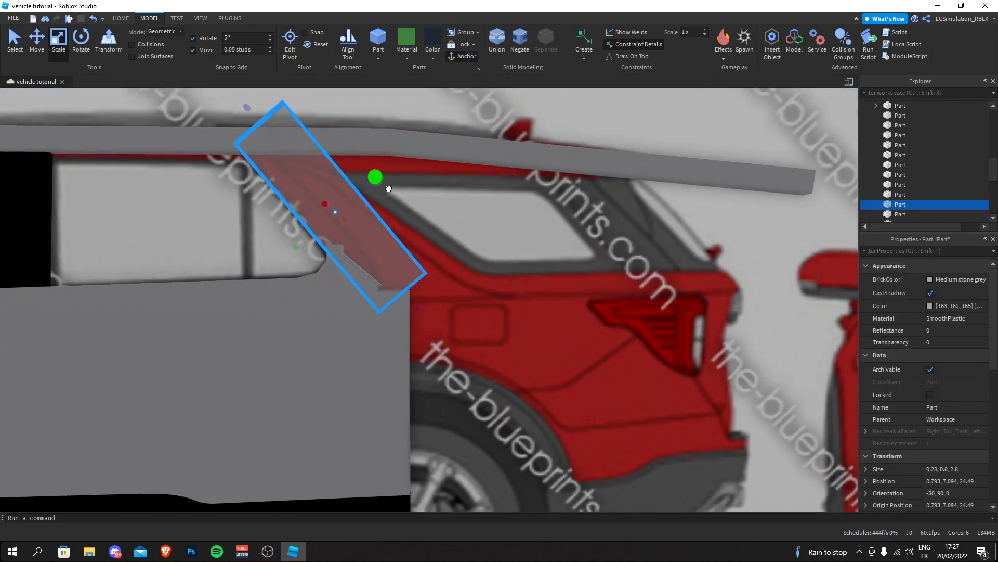
# Move the side-view blueprint board away from the car body so the window frame stands clear of it
pyautogui.scroll(-10, 381, 188)
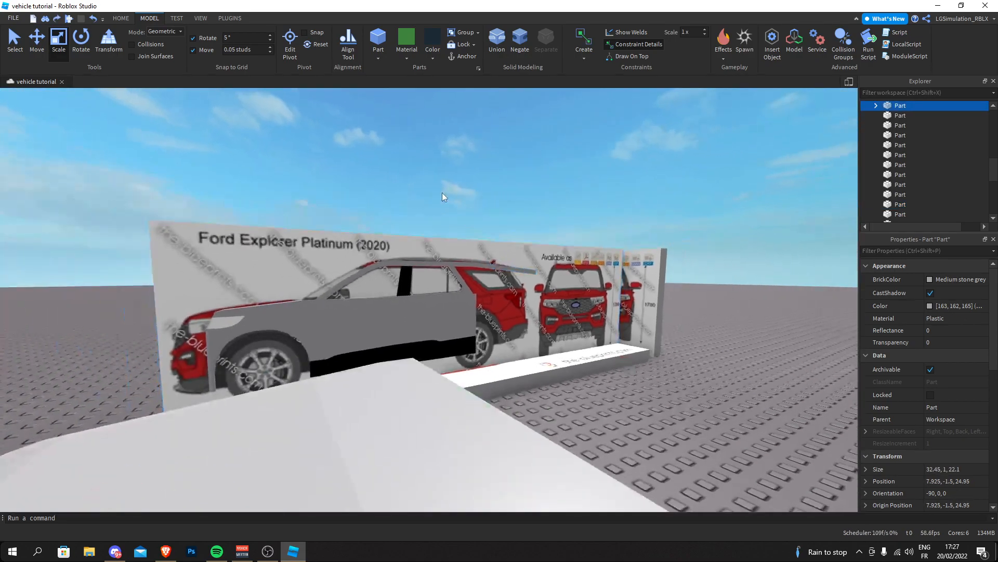
pyautogui.click(442, 193)
pyautogui.scroll(3, 442, 197)
pyautogui.click(442, 197)
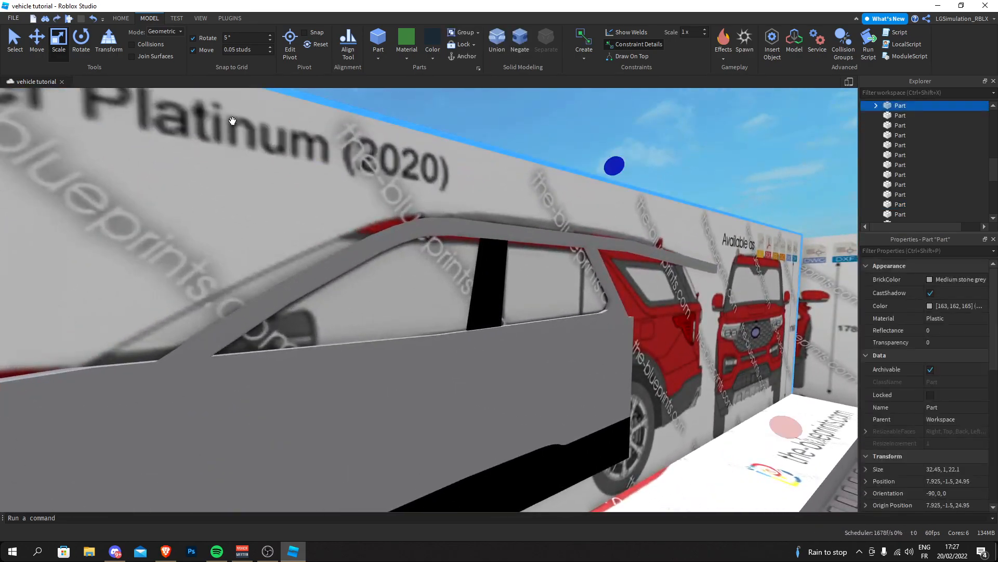
pyautogui.scroll(-1, 442, 196)
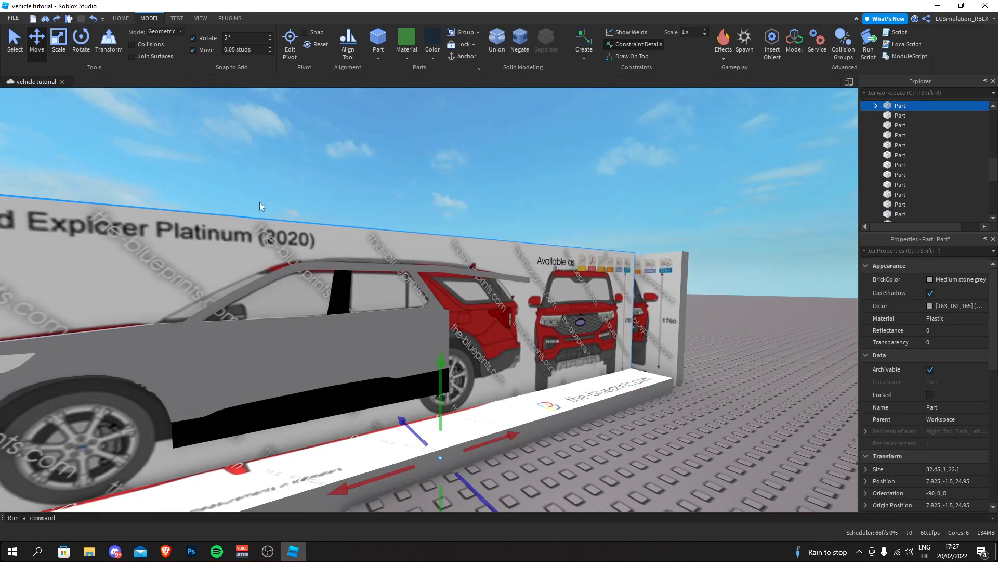
pyautogui.moveTo(260, 201); pyautogui.dragTo(390, 273, button='right')
pyautogui.click(511, 302)
pyautogui.scroll(-5, 390, 273)
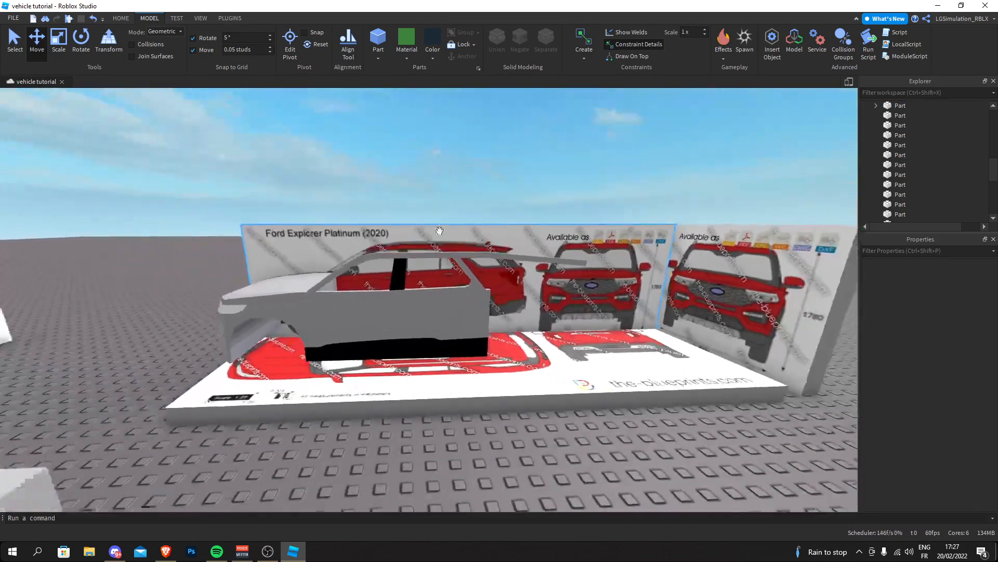
# Duplicate the straight roof rail and stretch the copy down to 2.25 studs tall as a side window panel
pyautogui.scroll(6, 390, 274)
pyautogui.click(353, 170)
pyautogui.scroll(-4, 352, 169)
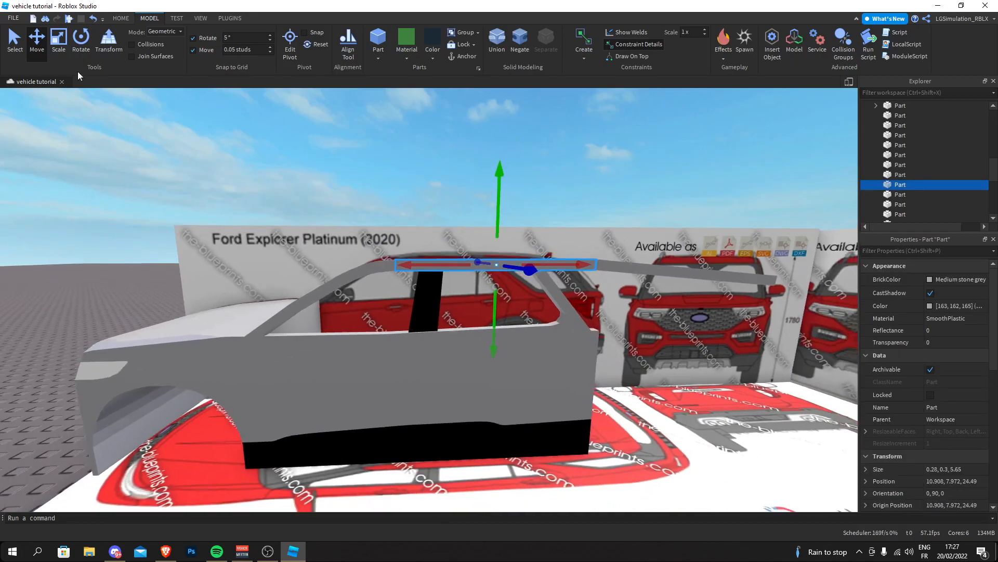
pyautogui.scroll(3, 353, 170)
pyautogui.click(58, 42)
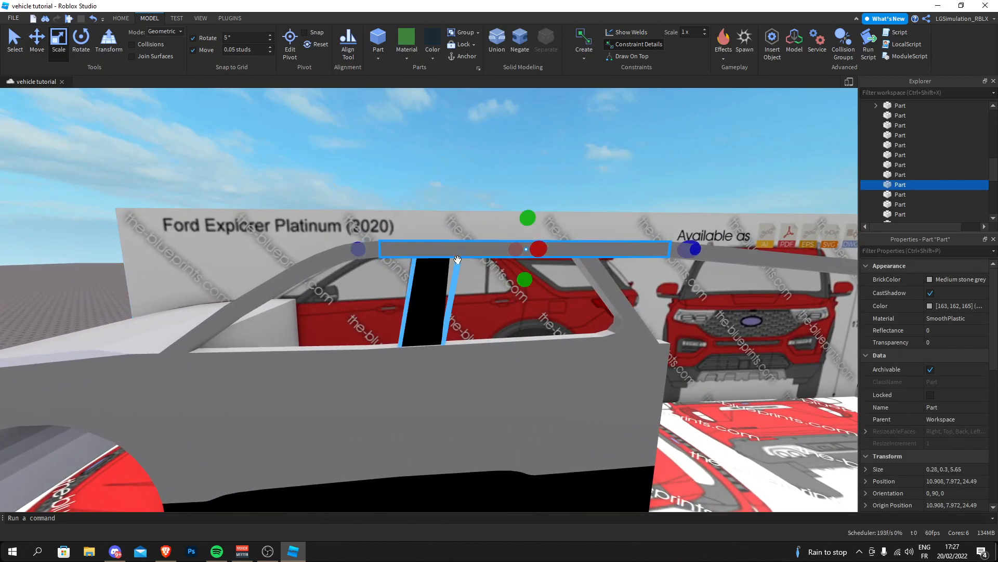
pyautogui.scroll(1, 525, 276)
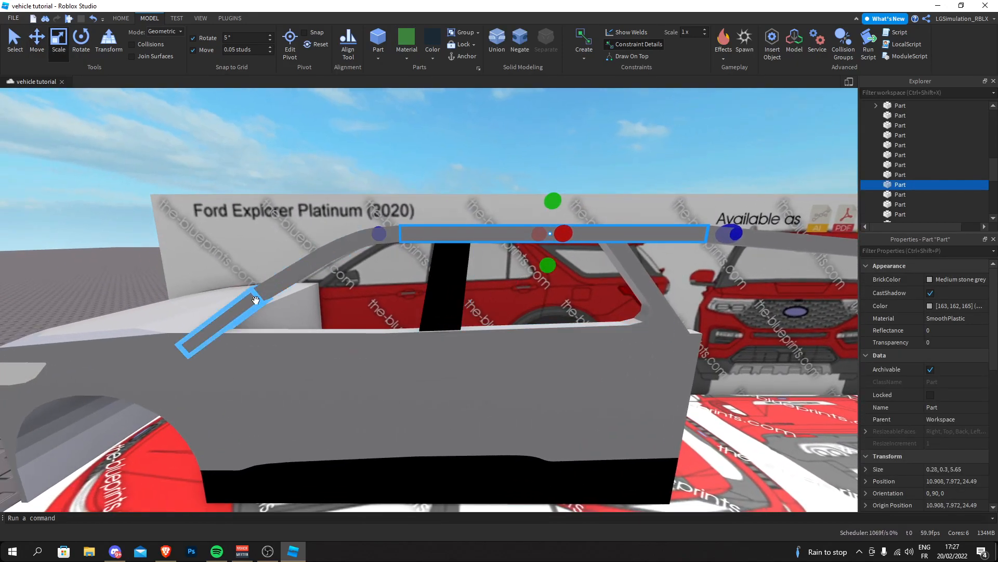
pyautogui.moveTo(548, 241); pyautogui.dragTo(449, 287, button='middle')
pyautogui.moveTo(394, 279); pyautogui.dragTo(396, 373)
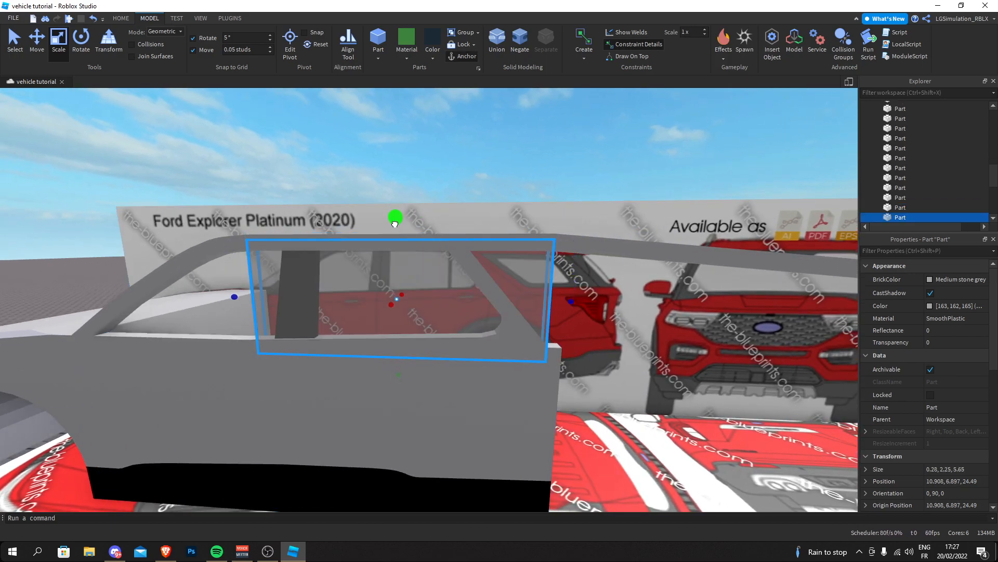
# Thin the side window panel to 0.18 studs, keeping it centered within the window frame
pyautogui.scroll(-3, 395, 224)
pyautogui.moveTo(395, 228); pyautogui.dragTo(400, 257, button='right')
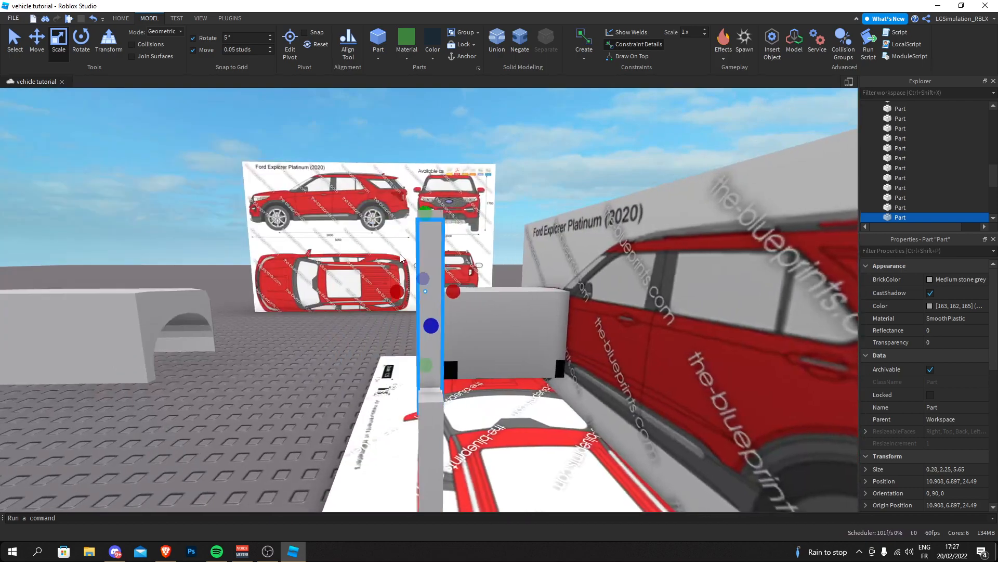
pyautogui.scroll(3, 454, 288)
pyautogui.scroll(-2, 440, 273)
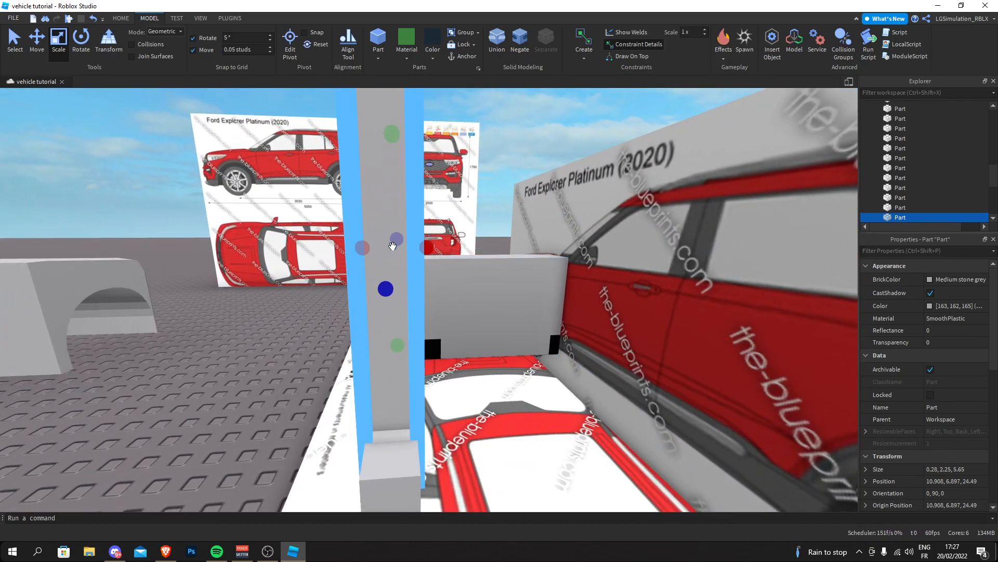
pyautogui.moveTo(427, 246); pyautogui.dragTo(424, 247)
pyautogui.rightClick(425, 247)
pyautogui.press('Escape')
pyautogui.hotkey('ctrl', 'z')
pyautogui.keyDown('ctrl'); pyautogui.moveTo(427, 245); pyautogui.dragTo(425, 245); pyautogui.keyUp('ctrl')
pyautogui.moveTo(426, 246); pyautogui.dragTo(426, 245, button='right')
# Lengthen the side window panel forward to 9.45 studs so it reaches past the windshield pillar
pyautogui.moveTo(464, 252); pyautogui.dragTo(402, 259)
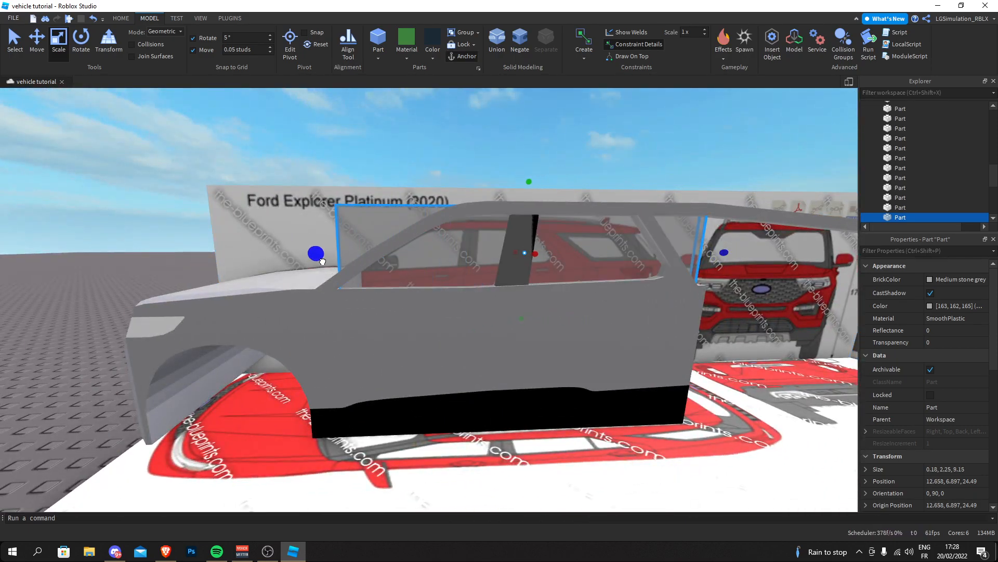
pyautogui.moveTo(315, 261); pyautogui.dragTo(315, 261)
pyautogui.moveTo(314, 261); pyautogui.dragTo(315, 261, button='right')
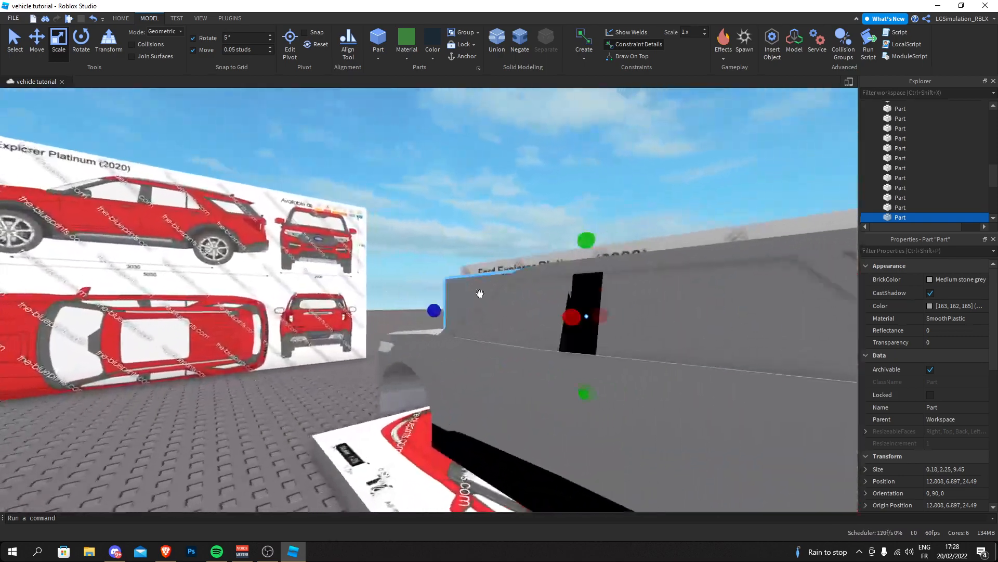
# Thin the side window panel symmetrically to 0.08 studs
pyautogui.press('d')
pyautogui.moveTo(456, 282); pyautogui.dragTo(456, 283, button='right')
pyautogui.keyDown('ctrl'); pyautogui.moveTo(321, 310); pyautogui.dragTo(319, 310); pyautogui.keyUp('ctrl')
pyautogui.press('a')
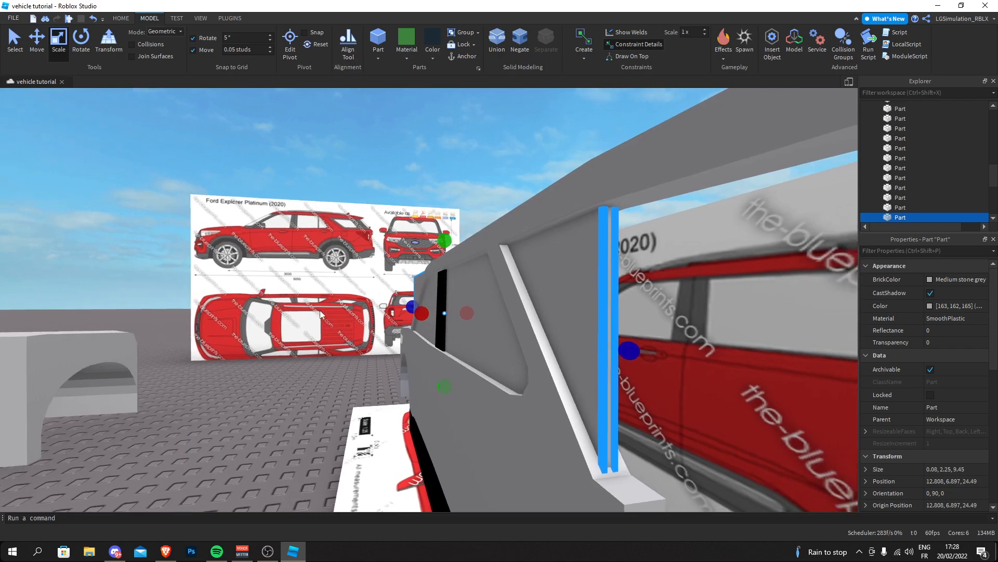
pyautogui.moveTo(539, 227); pyautogui.dragTo(539, 228, button='right')
# Select the lower windshield pillar segment and pull its upper end toward the middle segment
pyautogui.moveTo(477, 251); pyautogui.dragTo(476, 252, button='right')
pyautogui.click(374, 179)
pyautogui.moveTo(435, 225); pyautogui.dragTo(426, 230, button='right')
pyautogui.press('w')
pyautogui.click(277, 334)
pyautogui.moveTo(285, 327); pyautogui.dragTo(286, 328, button='right')
pyautogui.press('s')
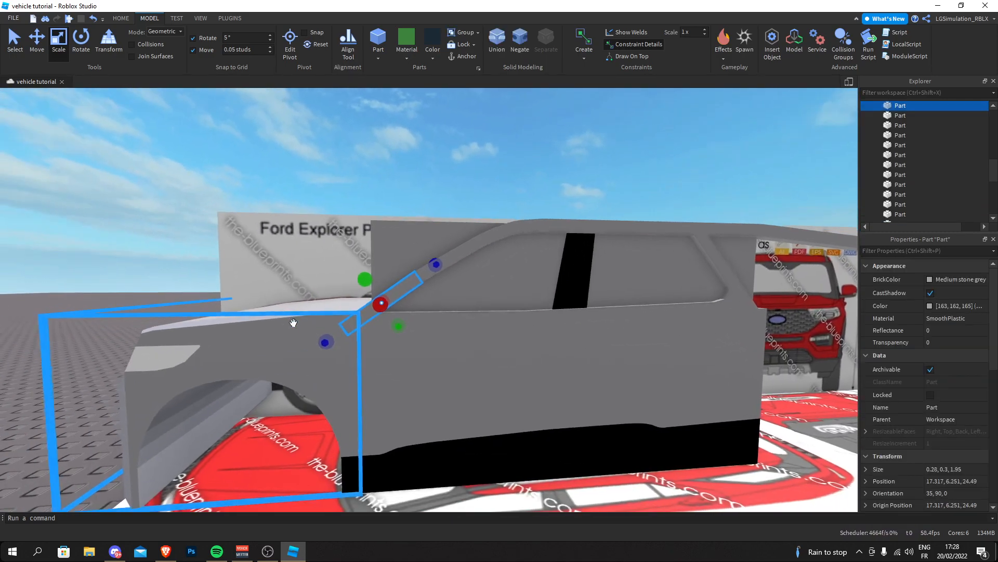
pyautogui.click(666, 270)
pyautogui.moveTo(667, 270); pyautogui.dragTo(664, 272, button='right')
pyautogui.press('d')
pyautogui.moveTo(459, 270)
pyautogui.mouseDown()
pyautogui.moveTo(526, 270)
pyautogui.moveTo(471, 265)
pyautogui.mouseUp()
pyautogui.press('d')
# Enlarge a copy of the windshield pillar segment to about 0.28 × 2.25 × 5.55 studs, covering the glass overhang above the pillar
pyautogui.click(386, 198)
pyautogui.moveTo(386, 198); pyautogui.dragTo(386, 198, button='right')
pyautogui.press('a')
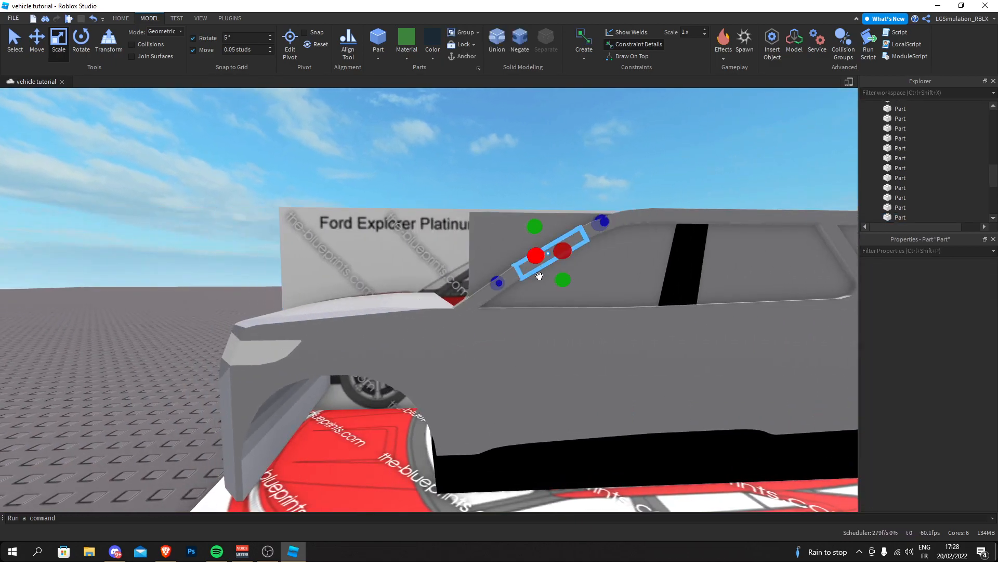
pyautogui.click(539, 271)
pyautogui.moveTo(602, 221); pyautogui.dragTo(599, 222)
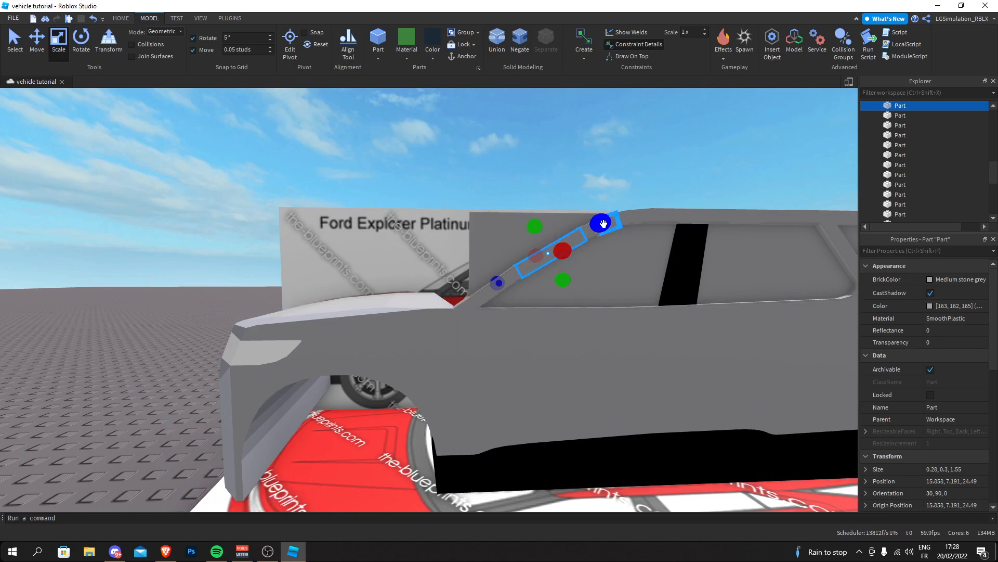
pyautogui.moveTo(540, 234); pyautogui.dragTo(482, 134)
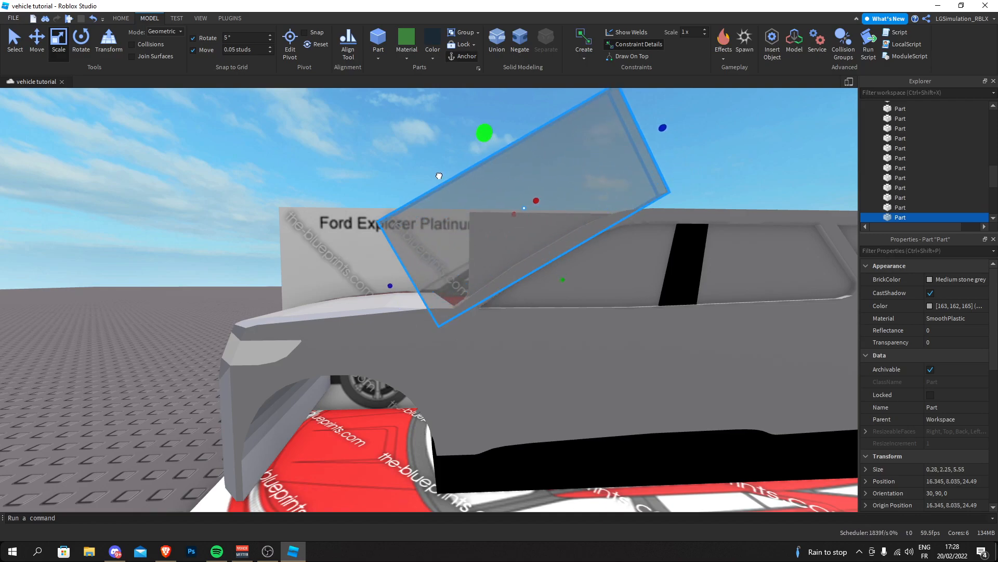
# Negate the enlarged block and union it with the side window panel to trim the glass along the windshield pillar
pyautogui.click(520, 41)
pyautogui.keyDown('ctrl'); pyautogui.click(479, 263); pyautogui.keyUp('ctrl')
pyautogui.click(496, 41)
pyautogui.moveTo(426, 160); pyautogui.dragTo(425, 161, button='right')
pyautogui.moveTo(354, 327); pyautogui.dragTo(389, 292, button='right')
pyautogui.click(388, 293)
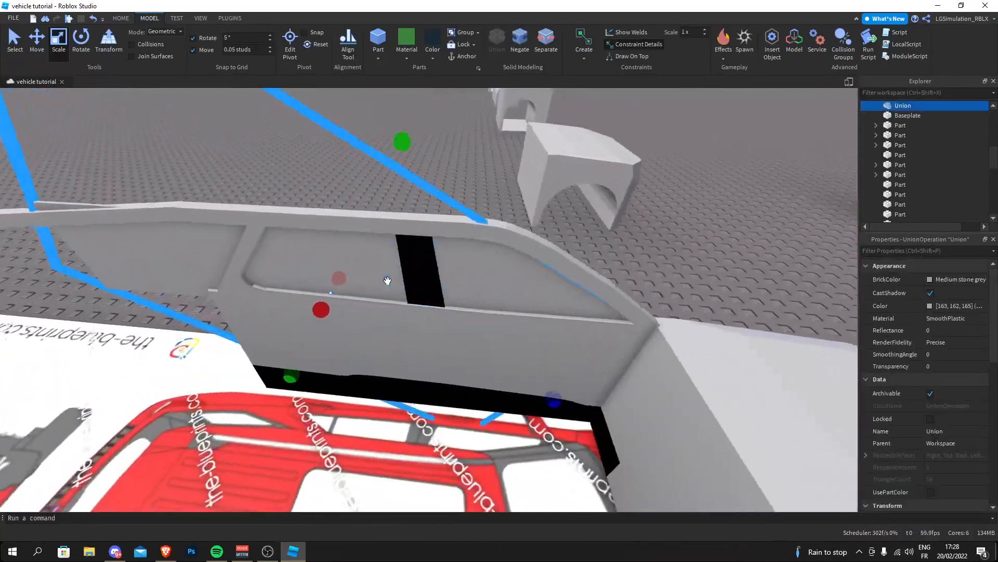
# Set the side window union's colour to 0, 0, 0 and enable UsePartColor
pyautogui.scroll(3, 449, 297)
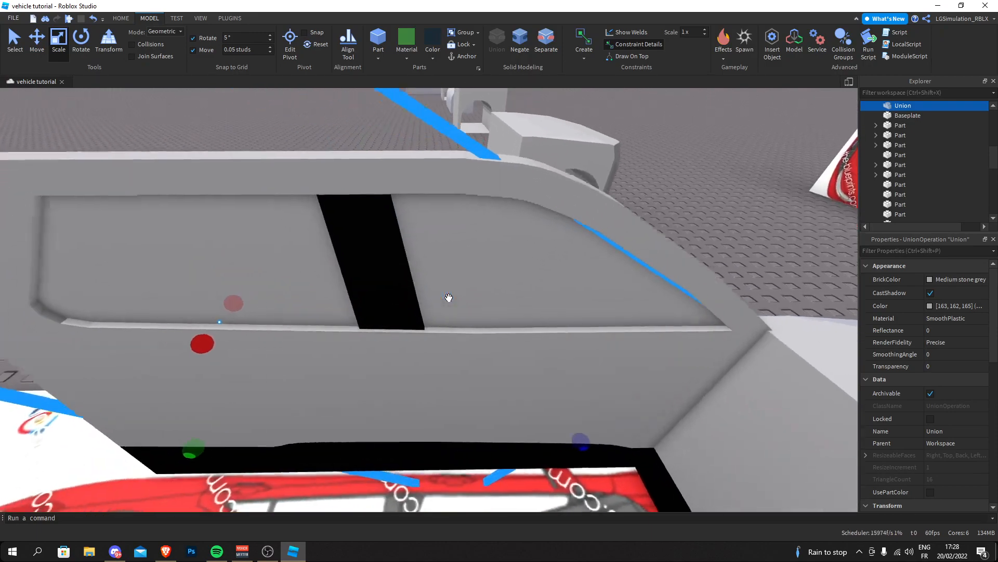
pyautogui.scroll(1, 448, 297)
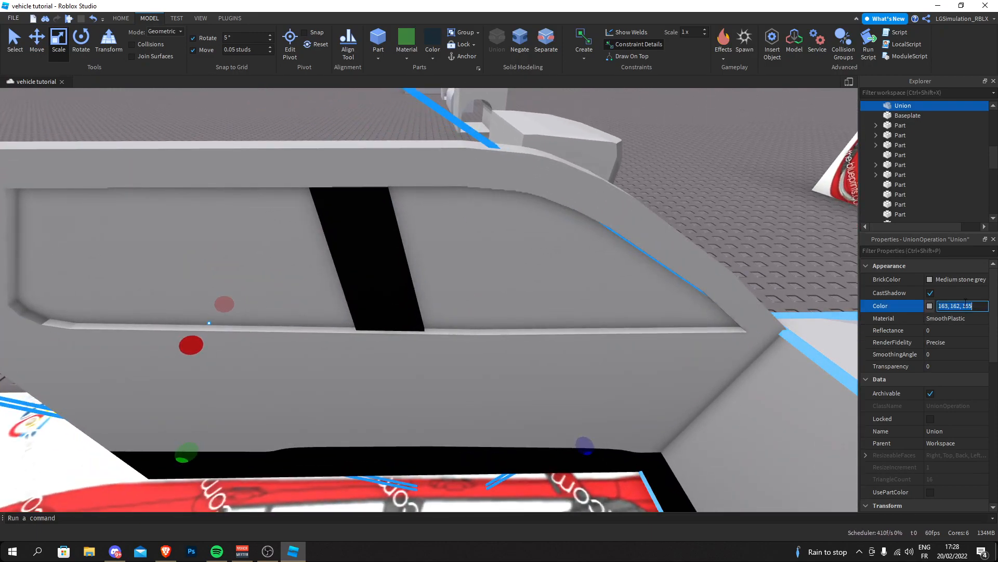
pyautogui.click(966, 301)
pyautogui.write('0,0,0')
pyautogui.scroll(-5, 942, 348)
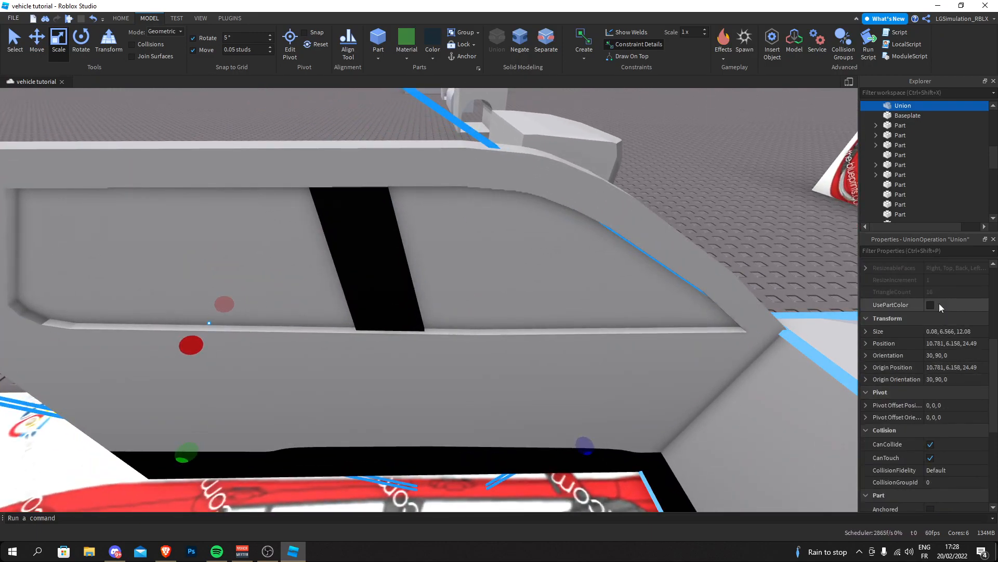
pyautogui.click(930, 305)
pyautogui.scroll(4, 934, 303)
# Set the side window's reflectance to 0.15 and its transparency to 0.5
pyautogui.click(930, 293)
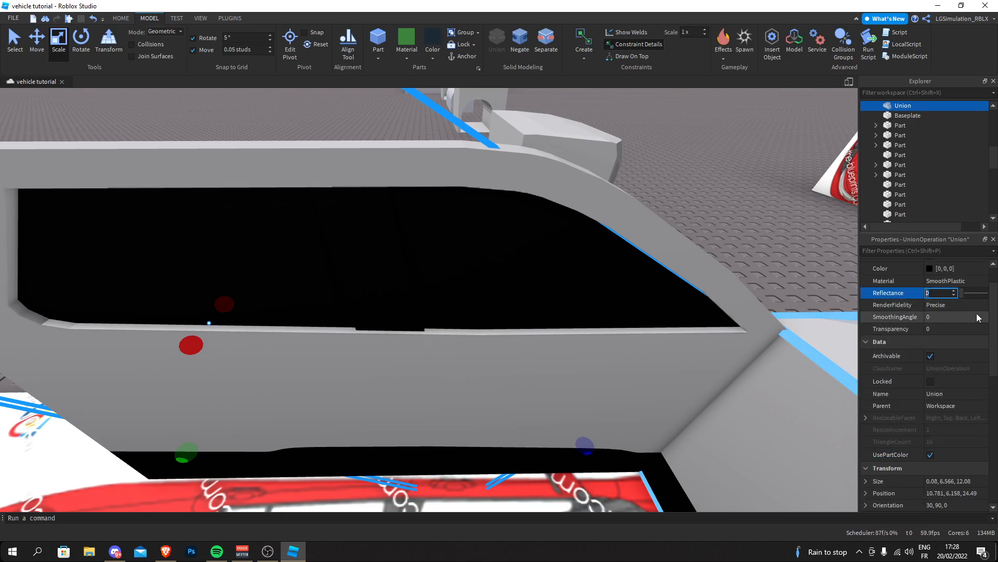
pyautogui.write('0.15')
pyautogui.press('Return')
pyautogui.click(946, 328)
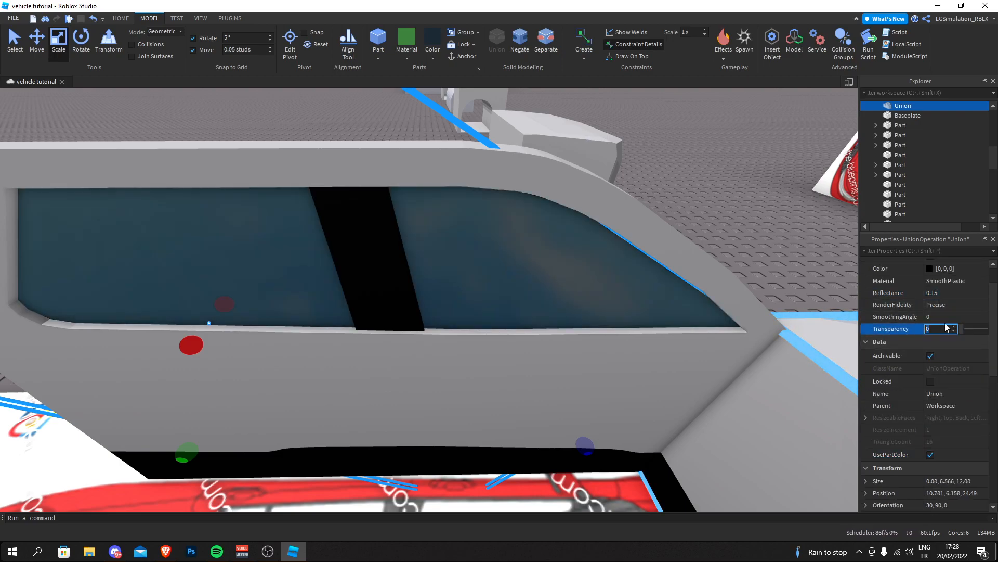
pyautogui.write('0.5')
pyautogui.press('Return')
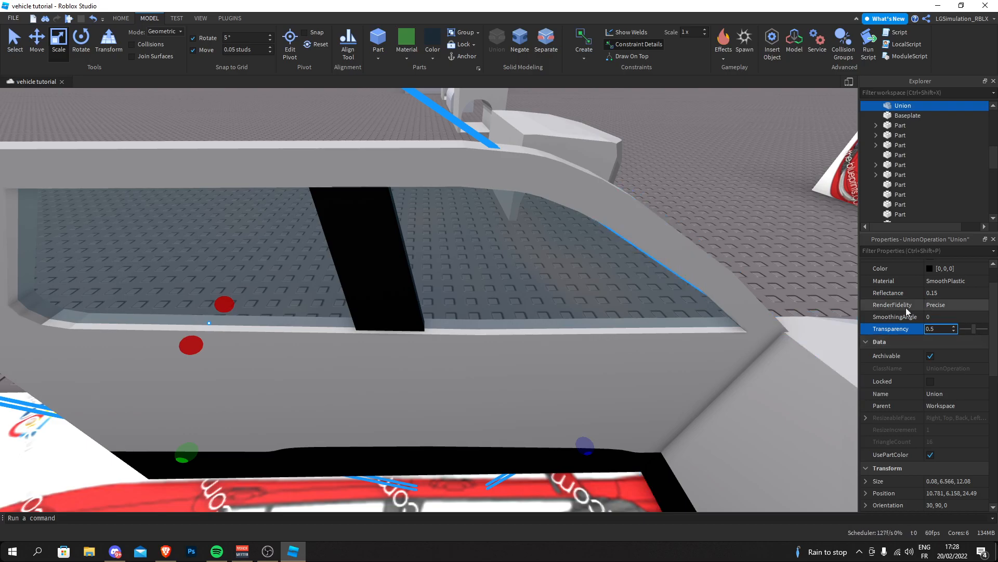
# Examine how the tinted side window looks within the body side from several viewpoints
pyautogui.moveTo(699, 265); pyautogui.dragTo(643, 235, button='right')
pyautogui.click(658, 243)
pyautogui.press('s')
pyautogui.press('w')
pyautogui.press('s')
pyautogui.press('w')
pyautogui.press('s')
pyautogui.moveTo(322, 278); pyautogui.dragTo(322, 279, button='right')
pyautogui.press('w')
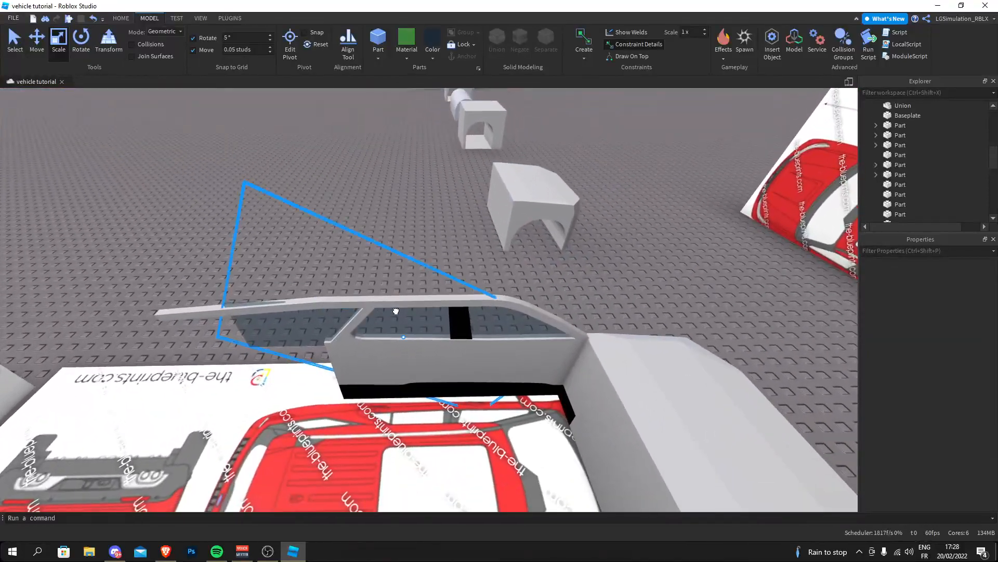
# Fine-tune the side window's reflectance to a slightly lower value, undoing the first adjustment
pyautogui.click(396, 311)
pyautogui.moveTo(965, 330); pyautogui.dragTo(950, 329)
pyautogui.moveTo(678, 214); pyautogui.dragTo(678, 212, button='right')
pyautogui.press('w')
pyautogui.press('s')
pyautogui.press('w')
pyautogui.hotkey('ctrl', 'z')
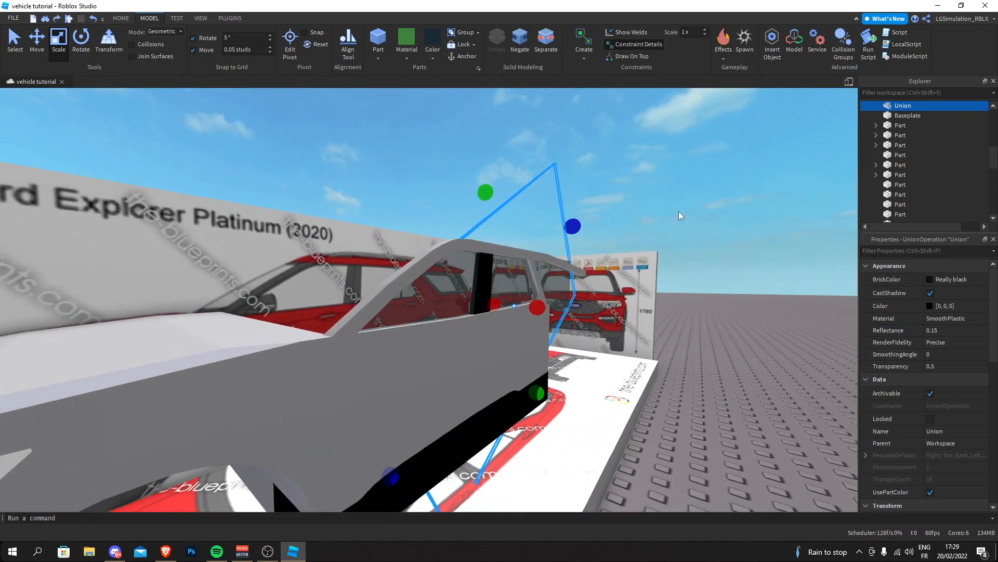
pyautogui.moveTo(970, 331)
pyautogui.mouseDown()
pyautogui.moveTo(984, 337)
pyautogui.moveTo(963, 332)
pyautogui.mouseUp()
pyautogui.moveTo(698, 295); pyautogui.dragTo(698, 296, button='right')
# Move the upright side-view blueprint board outward from the car's centreline to clear the opposite side of the body
pyautogui.moveTo(269, 270); pyautogui.dragTo(581, 370)
pyautogui.moveTo(582, 370); pyautogui.dragTo(581, 371, button='right')
pyautogui.click(37, 43)
pyautogui.click(388, 274)
pyautogui.moveTo(388, 274); pyautogui.dragTo(388, 274, button='right')
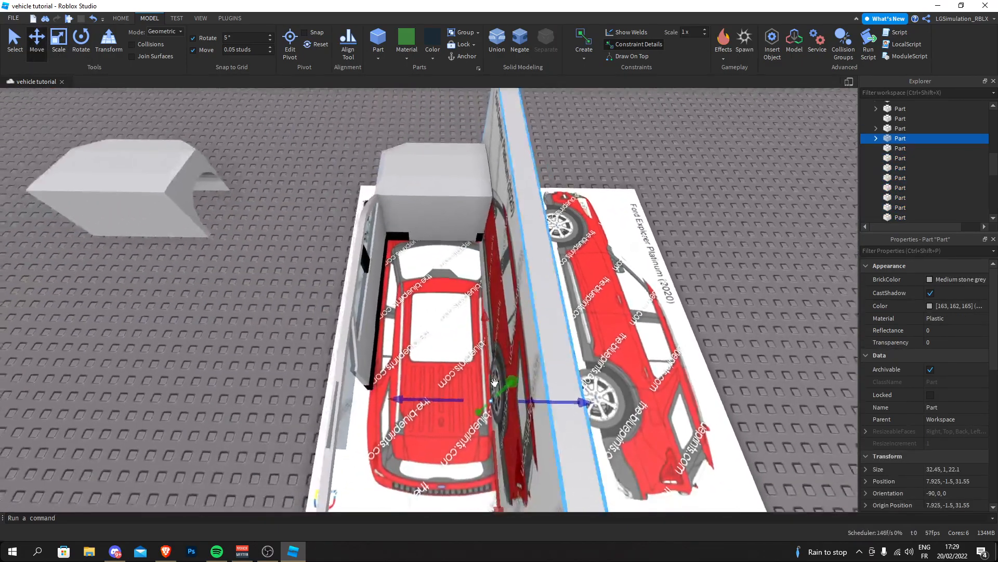
pyautogui.press('d')
pyautogui.moveTo(428, 400); pyautogui.dragTo(539, 397)
# Duplicate the body side parts with the pillars and window, and move the copy across to the car's opposite side
pyautogui.click(436, 145)
pyautogui.press('d')
pyautogui.moveTo(319, 177); pyautogui.dragTo(314, 173, button='right')
pyautogui.press('s')
pyautogui.moveTo(225, 191); pyautogui.dragTo(505, 274)
pyautogui.moveTo(451, 300); pyautogui.dragTo(451, 300, button='right')
pyautogui.press('w')
pyautogui.hotkey('ctrl', 'd')
pyautogui.moveTo(428, 288); pyautogui.dragTo(419, 288)
pyautogui.moveTo(431, 292); pyautogui.dragTo(432, 292, button='right')
pyautogui.press('d')
pyautogui.moveTo(419, 288); pyautogui.dragTo(436, 292)
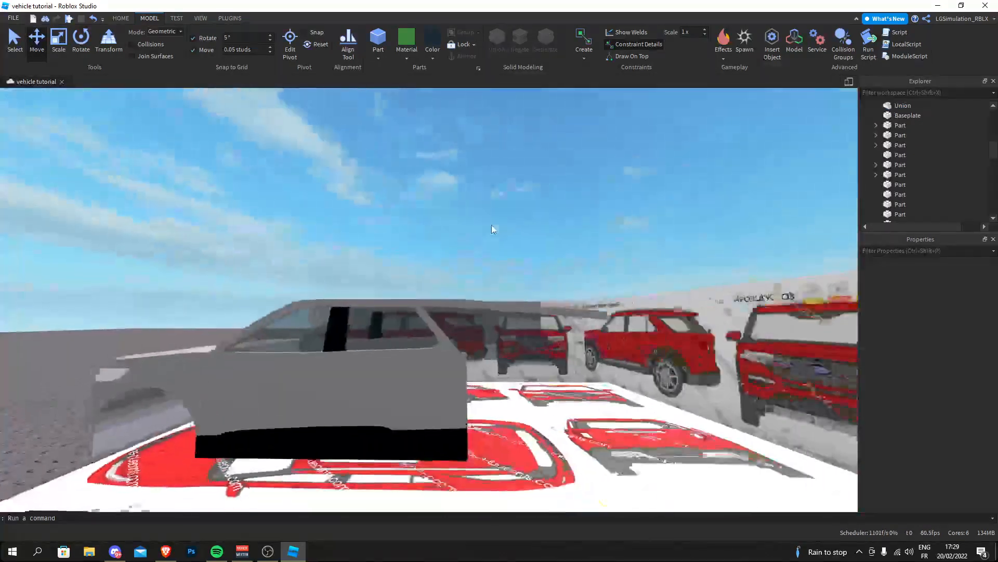
# Examine the car body with both sides in place from the front and around it
pyautogui.moveTo(492, 225); pyautogui.dragTo(466, 220, button='right')
pyautogui.press('d')
pyautogui.press('s')
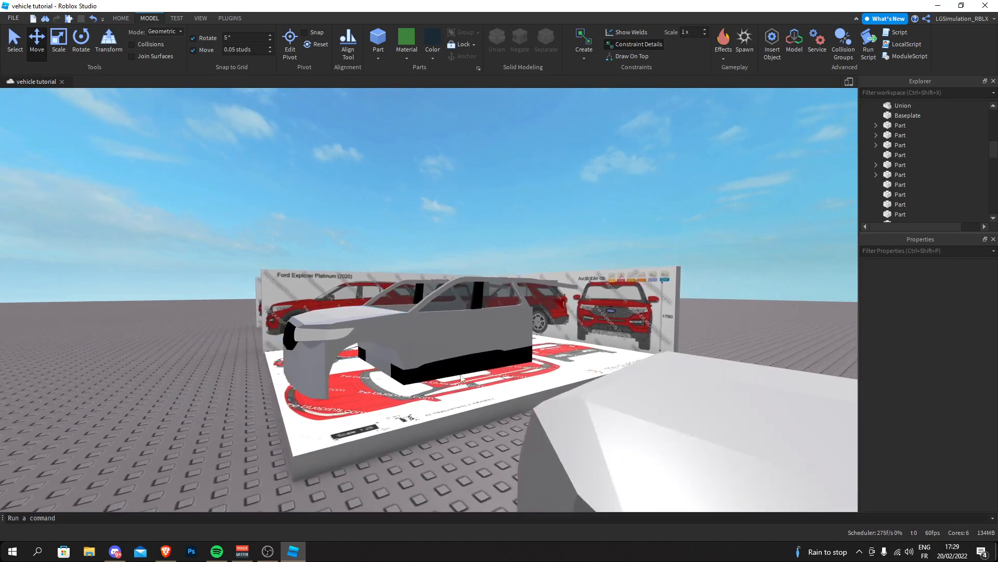
pyautogui.press('w')
pyautogui.moveTo(422, 174); pyautogui.dragTo(420, 171, button='right')
pyautogui.press('d')
pyautogui.press('a')
pyautogui.press('d')
pyautogui.press('w')
pyautogui.press('s')
pyautogui.press('a')
# Move the spare front body section away from the blueprint boards with a 10-stud increment, and restore the increment to 0.05 studs
pyautogui.click(646, 379)
pyautogui.press('f')
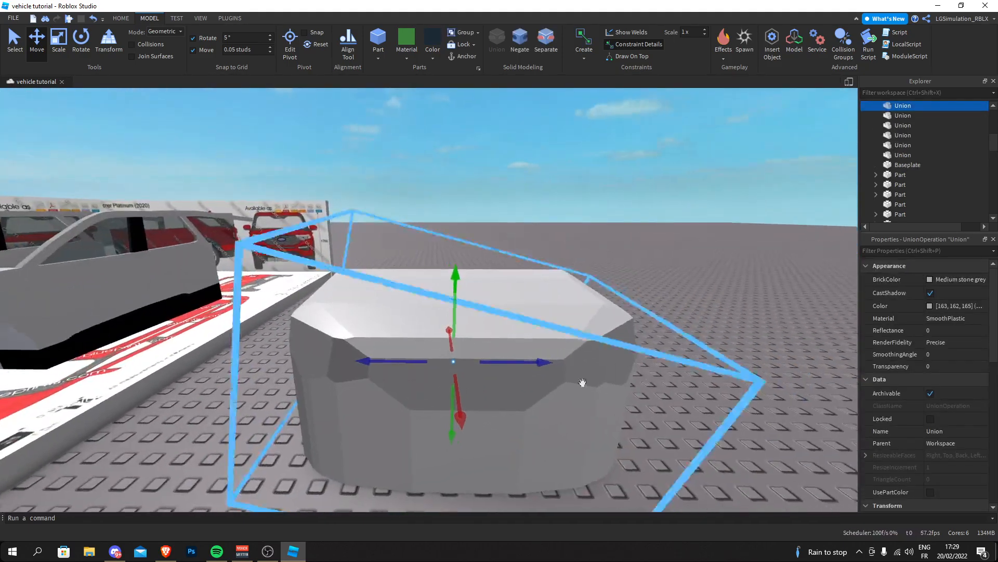
pyautogui.write('10')
pyautogui.moveTo(369, 361); pyautogui.dragTo(511, 336)
pyautogui.moveTo(511, 336); pyautogui.dragTo(512, 337, button='right')
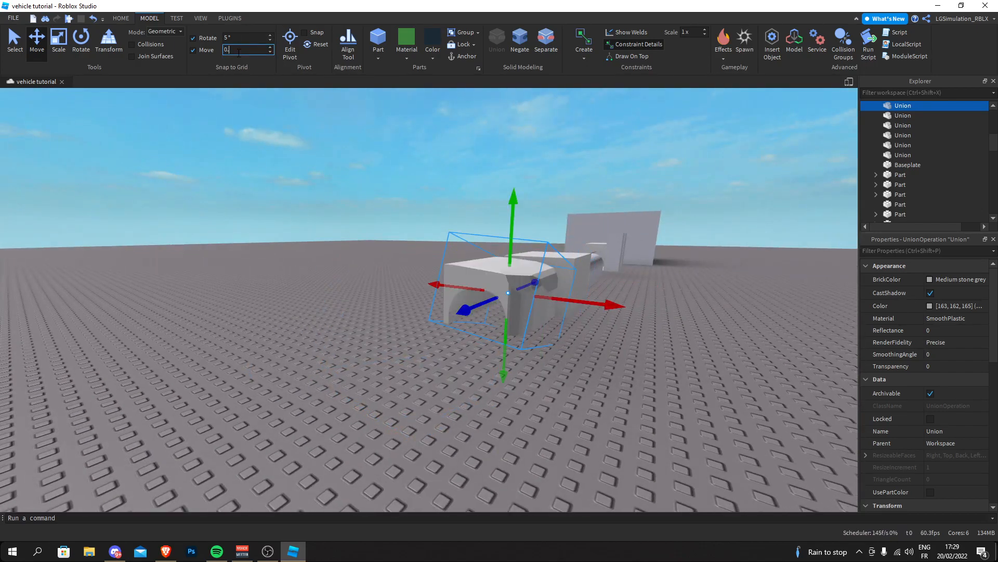
pyautogui.click(284, 218)
pyautogui.moveTo(282, 231); pyautogui.dragTo(286, 231, button='right')
pyautogui.press('s')
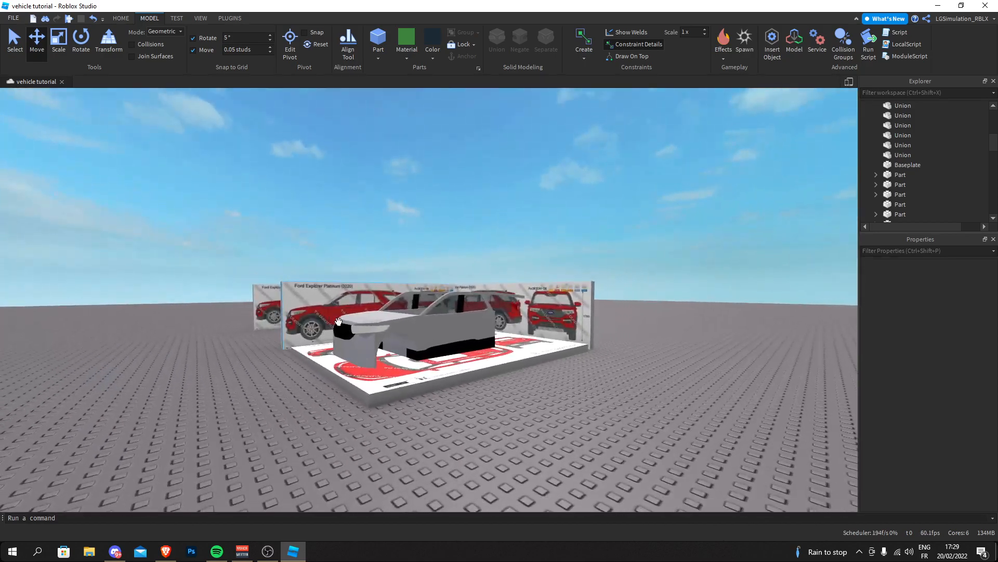
# Set the camera's field of view to 20 and take a screenshot of the car body from its front corner
pyautogui.moveTo(408, 313); pyautogui.dragTo(408, 312, button='right')
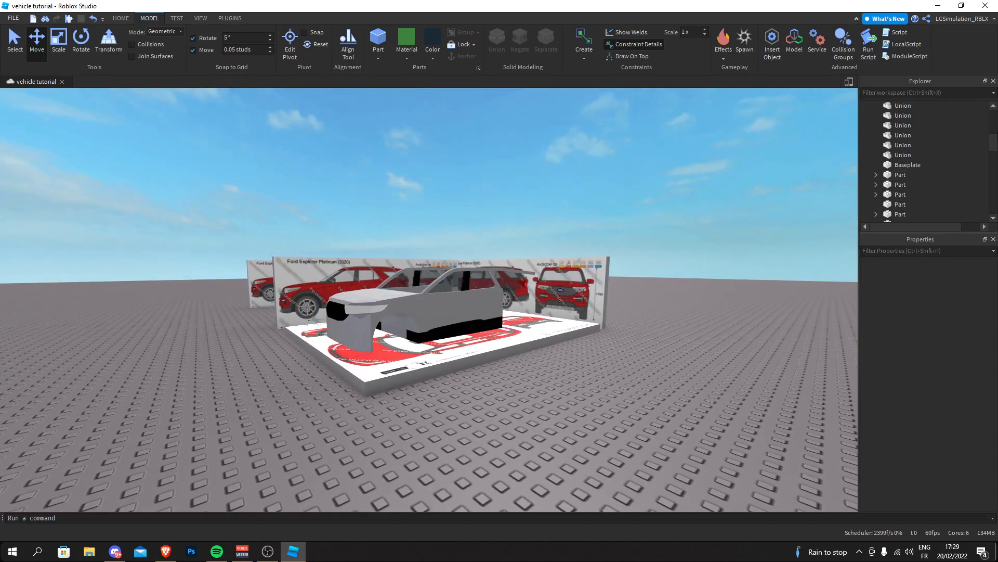
pyautogui.click(905, 115)
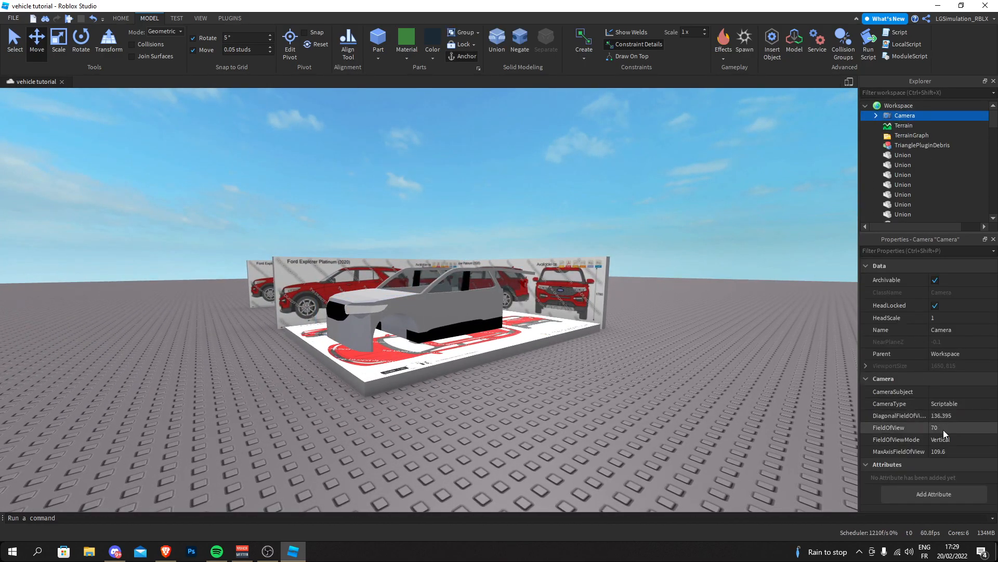
pyautogui.write('20')
pyautogui.press('Return')
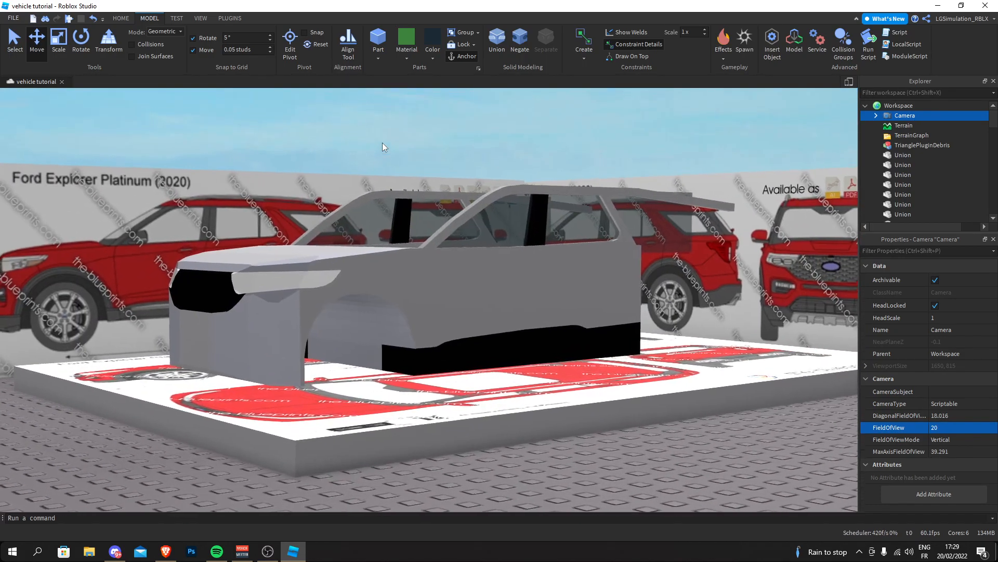
pyautogui.click(382, 143)
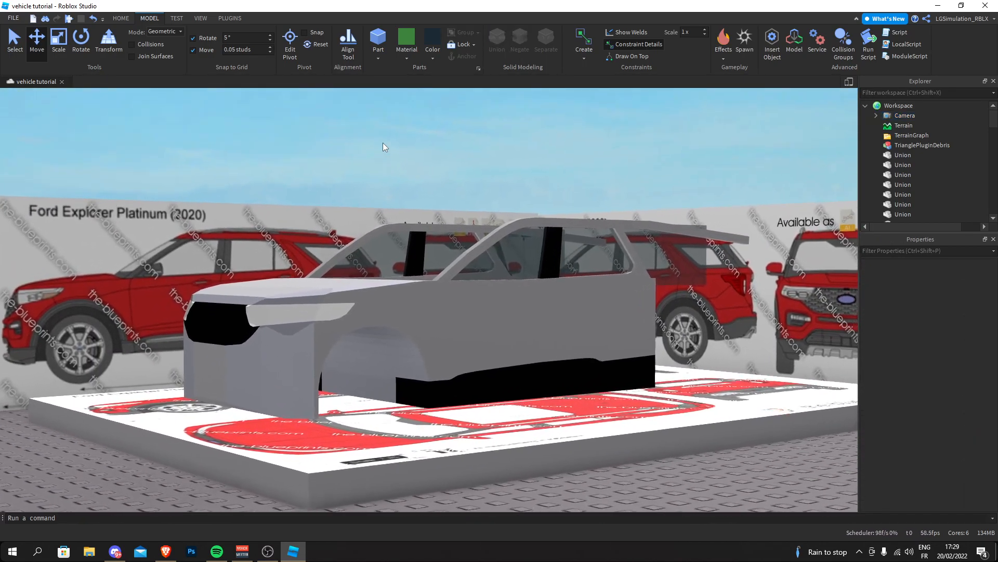
pyautogui.click(201, 18)
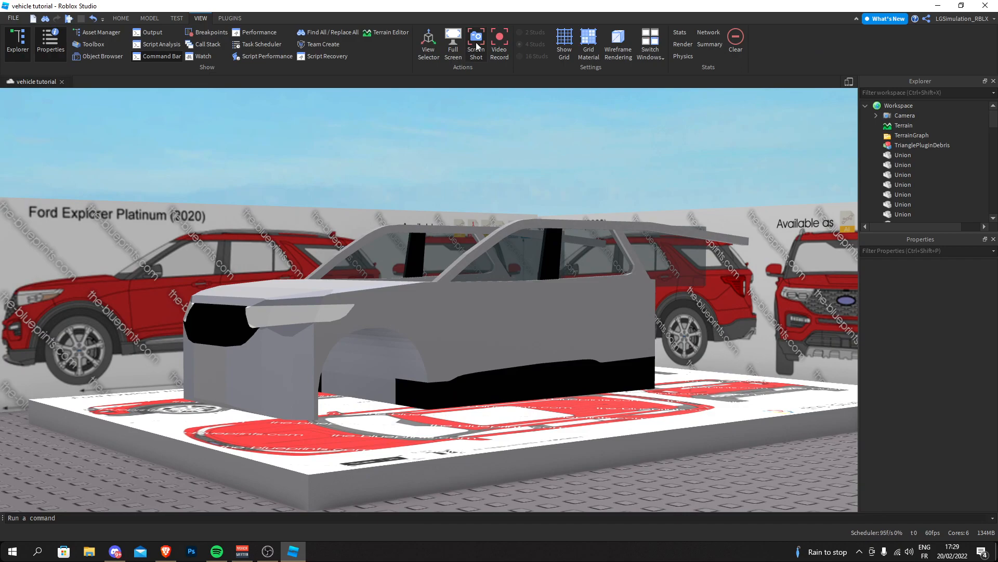